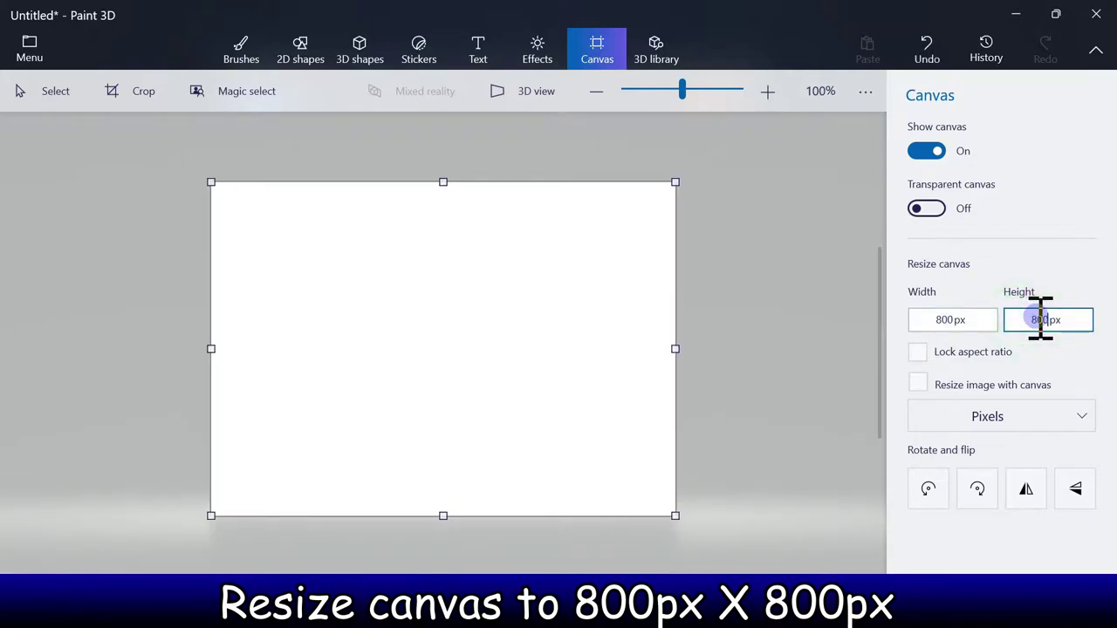
Set the canvas height to 800 px so the canvas is an 800 px square
{"action": "type", "text": "800"}
{"action": "key", "text": "Return"}
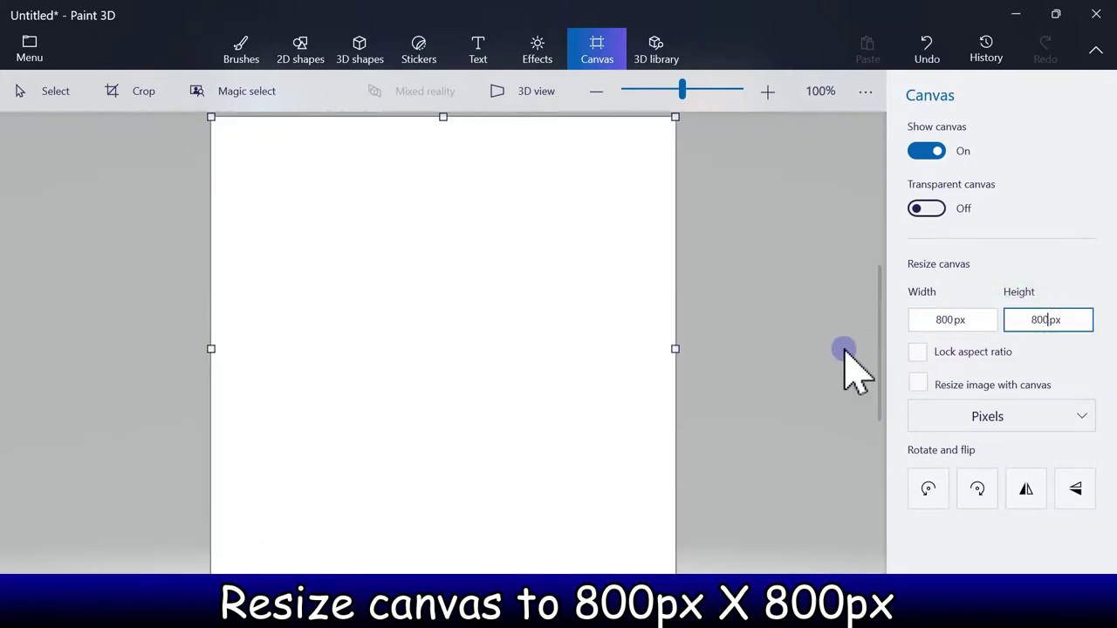
{"action": "left_click", "coordinate": [813, 353]}
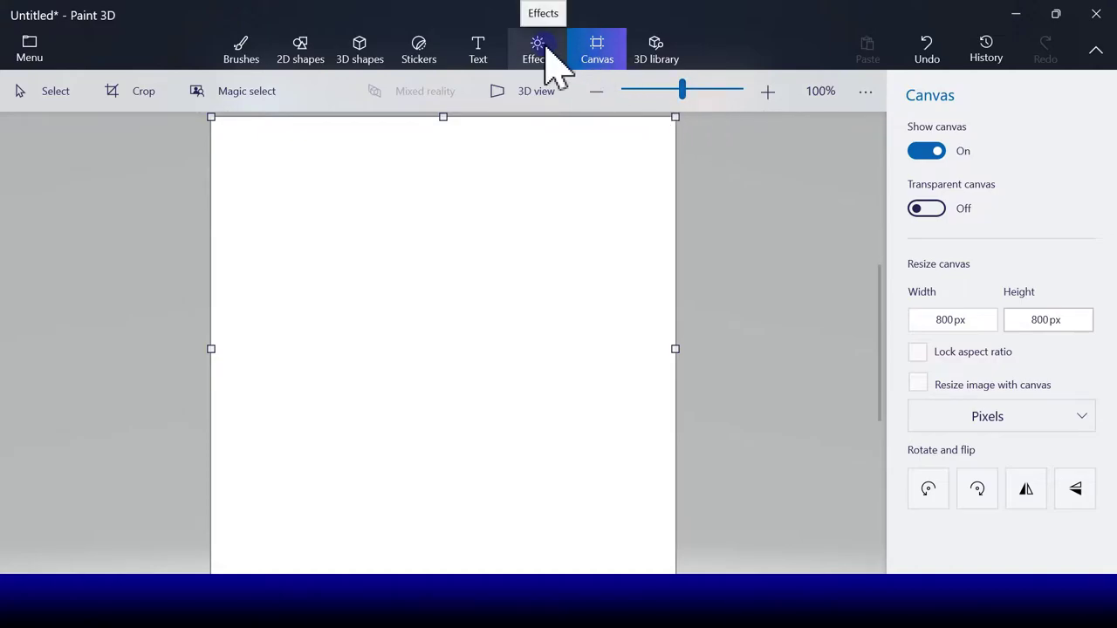
Open the collection of 2D shapes, lines and curves
{"action": "left_click", "coordinate": [237, 68]}
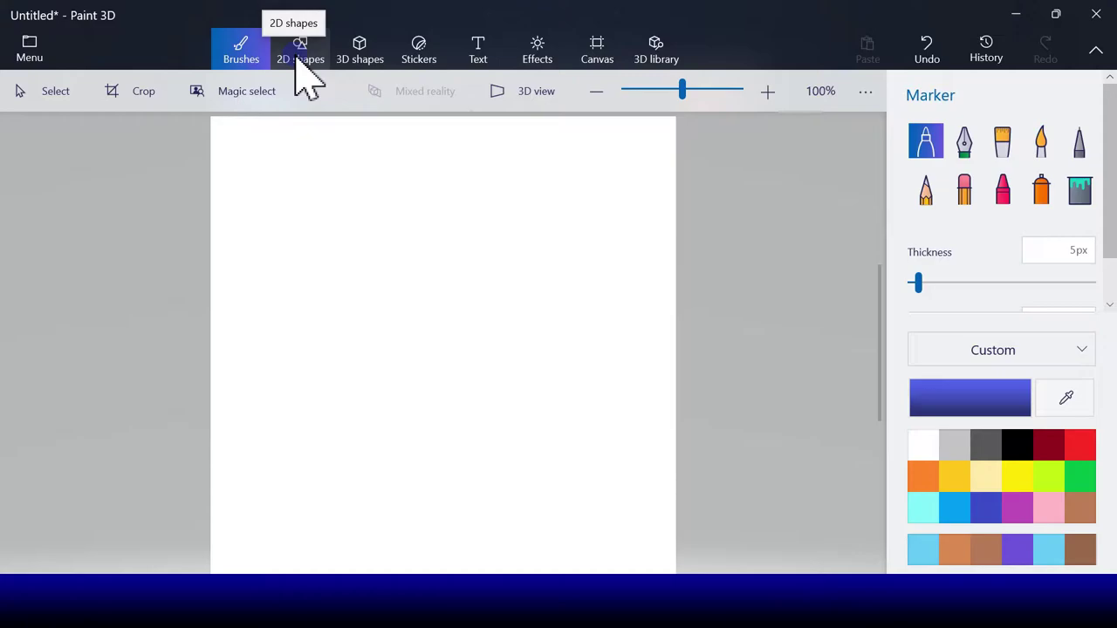
{"action": "left_click", "coordinate": [297, 54]}
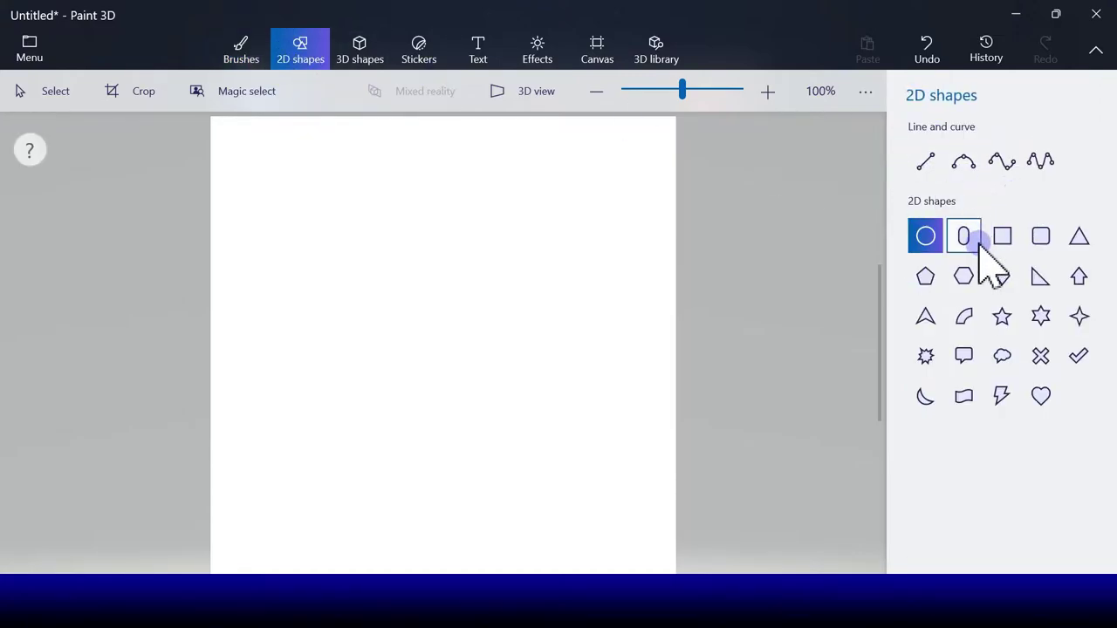
{"action": "left_click", "coordinate": [963, 163]}
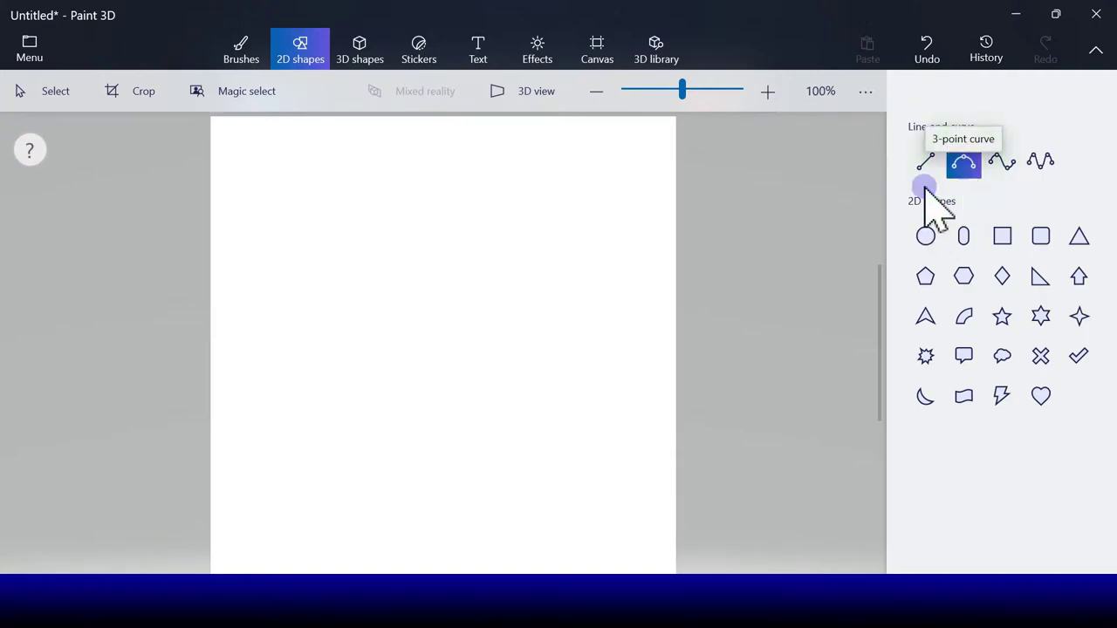
{"action": "left_click_drag", "start_coordinate": [370, 258], "coordinate": [545, 263]}
{"action": "left_click", "coordinate": [926, 48]}
Draw a gently upward-arching 4-point curve in the upper half of the canvas as the lower edge of the hat brim
{"action": "left_click", "coordinate": [1004, 163]}
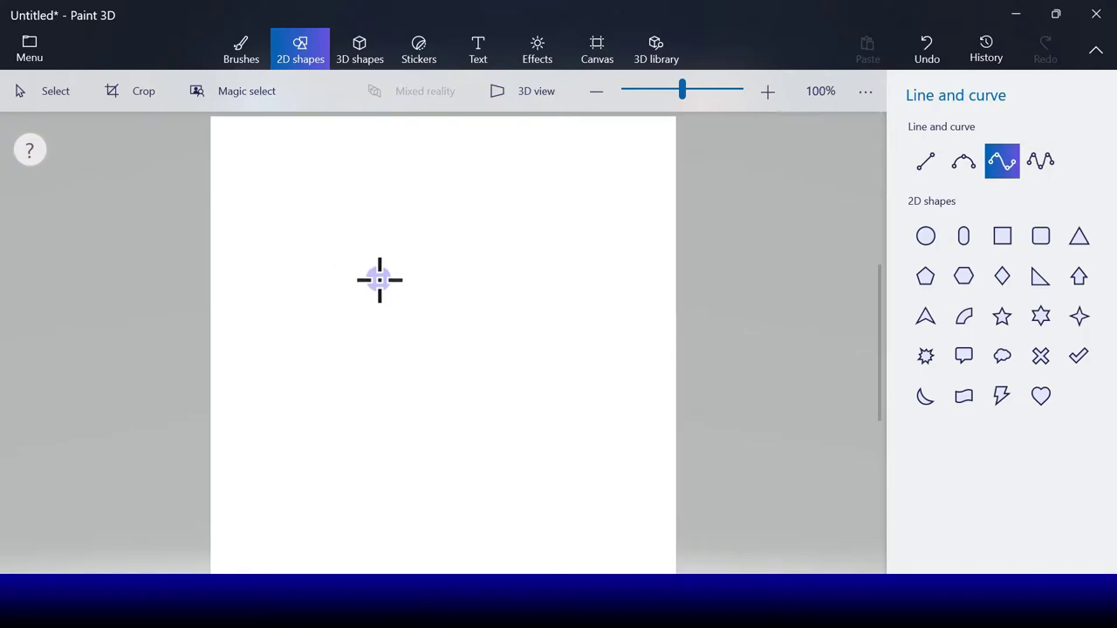
{"action": "mouse_move", "coordinate": [379, 279]}
{"action": "left_mouse_down"}
{"action": "mouse_move", "coordinate": [531, 276]}
{"action": "mouse_move", "coordinate": [466, 252]}
{"action": "mouse_move", "coordinate": [528, 278]}
{"action": "left_mouse_up"}
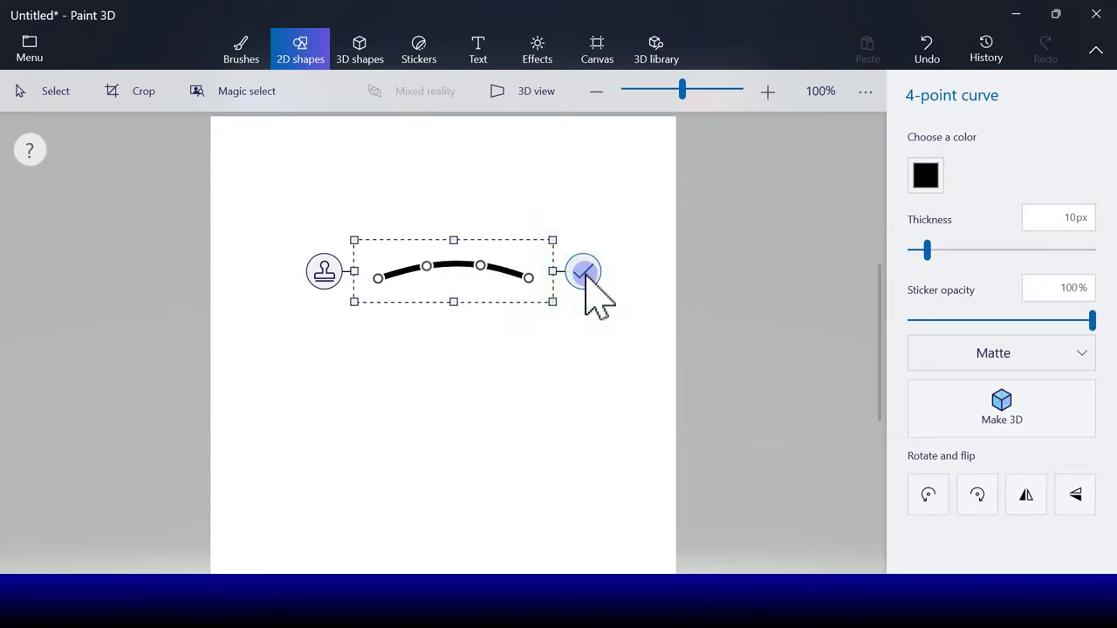
{"action": "left_click", "coordinate": [585, 274]}
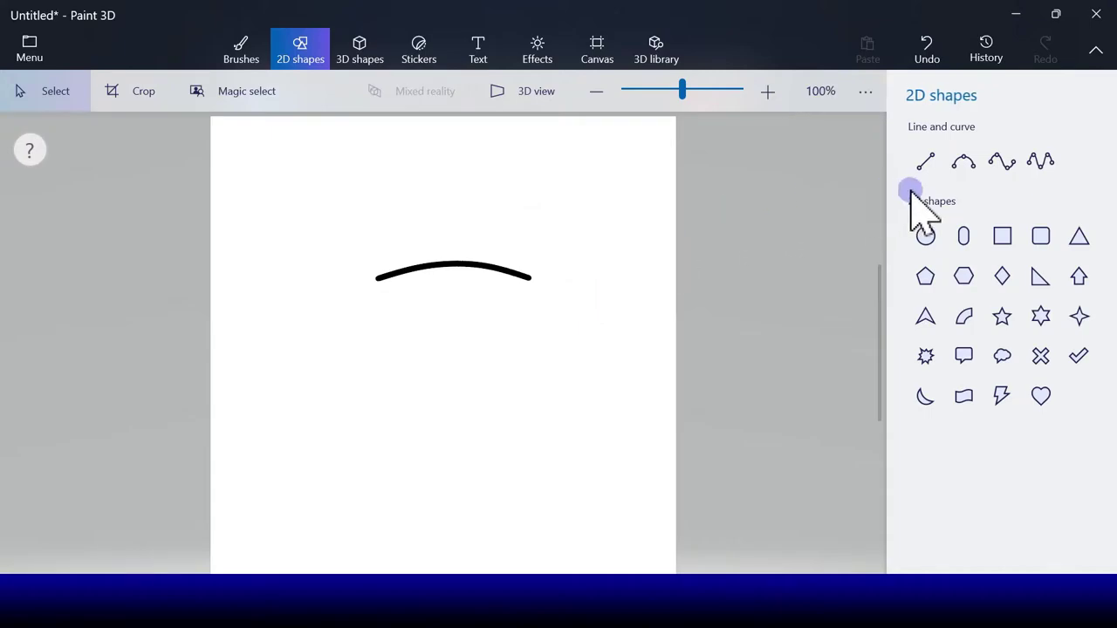
Draw a short 3-point curve bulging outward and rising from the left end of the brim's lower edge
{"action": "left_click", "coordinate": [965, 163]}
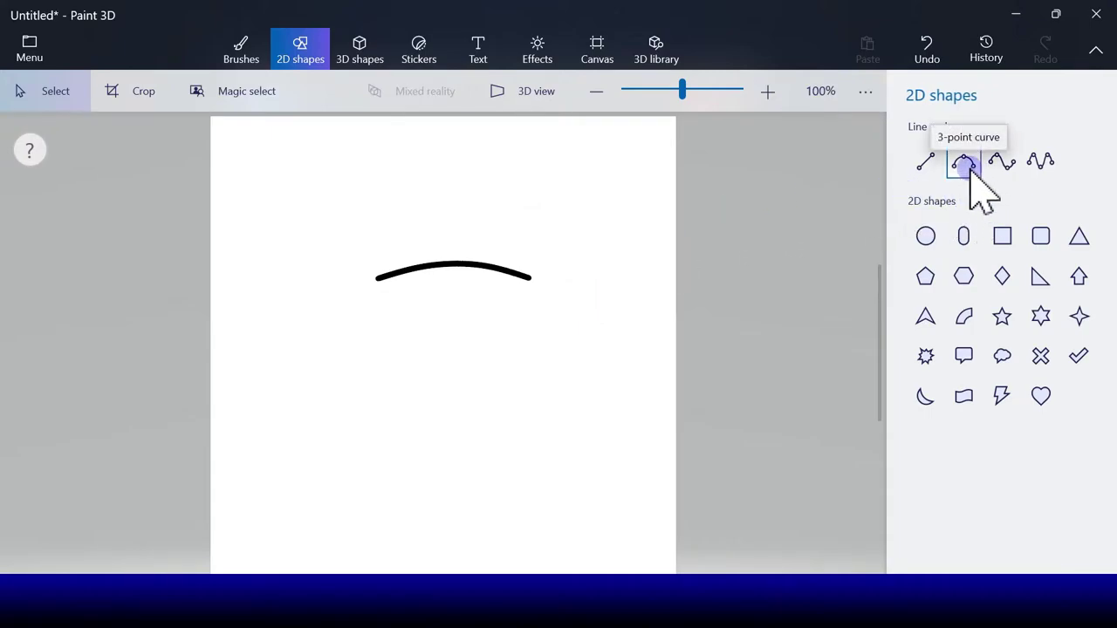
{"action": "left_click", "coordinate": [970, 169]}
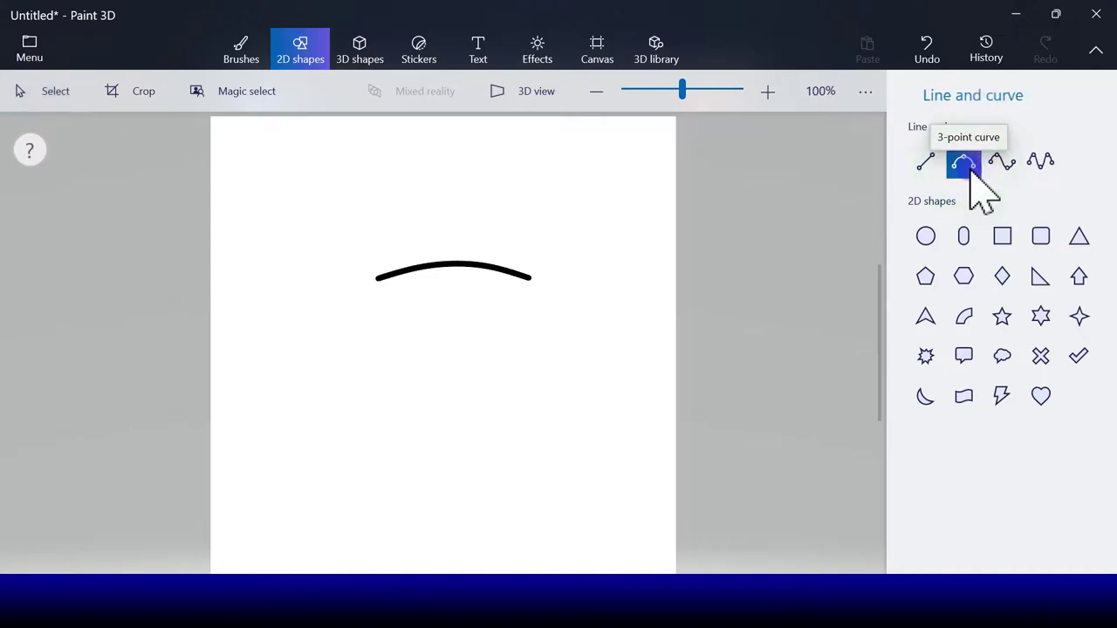
{"action": "left_click", "coordinate": [377, 275]}
{"action": "left_click_drag", "start_coordinate": [380, 265], "coordinate": [364, 259]}
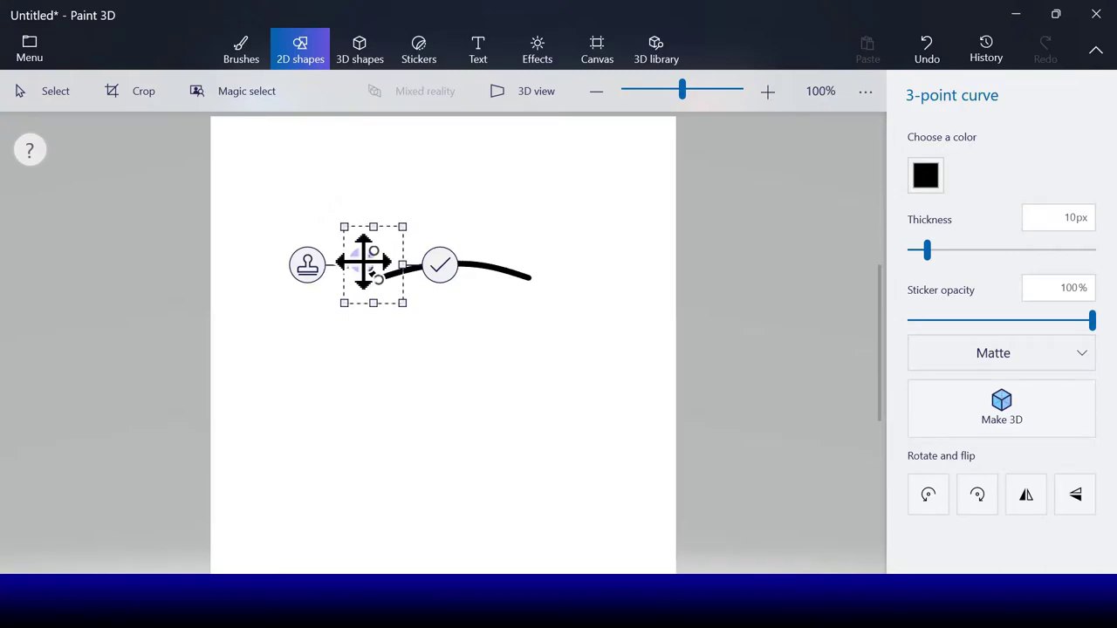
{"action": "left_click", "coordinate": [435, 260]}
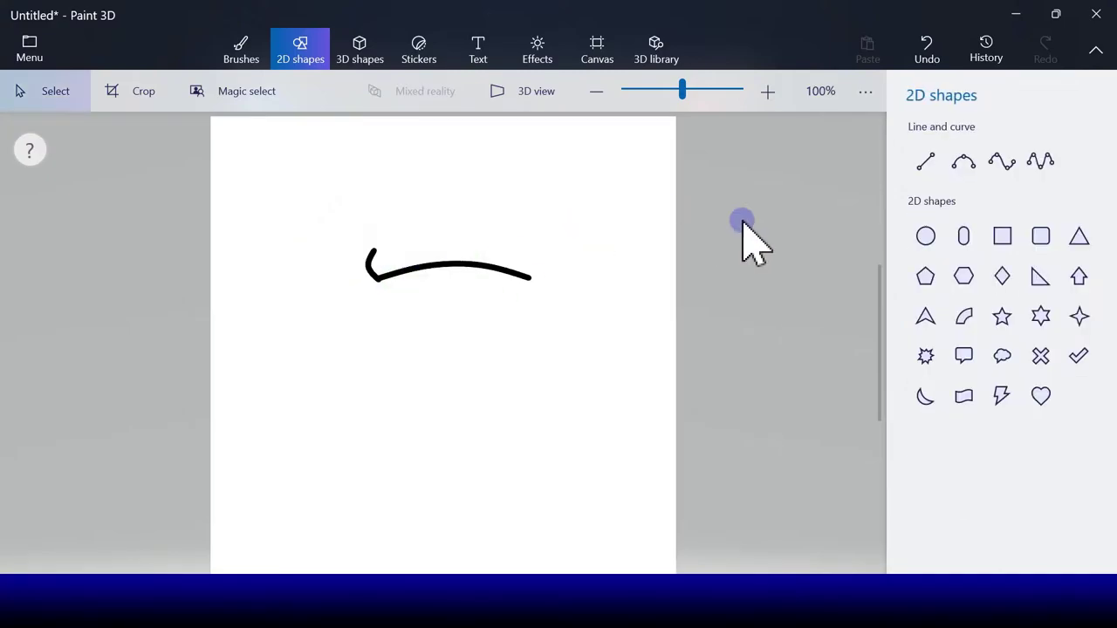
Draw a short, slightly outward-bent 3-point curve rising from the right end of the brim's lower edge
{"action": "left_click", "coordinate": [963, 162]}
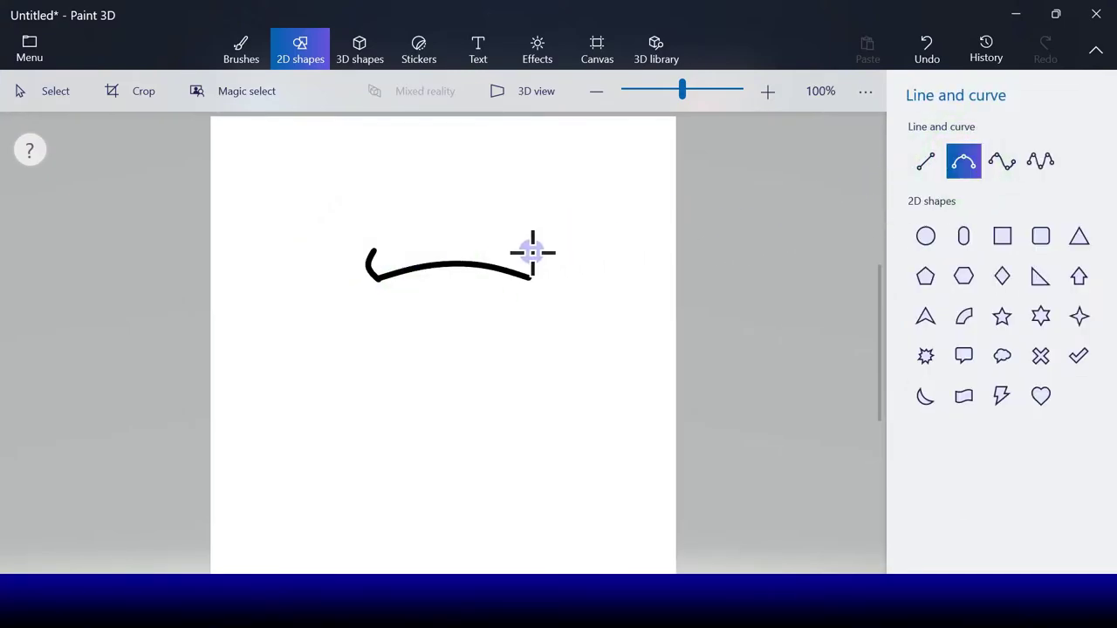
{"action": "left_click_drag", "start_coordinate": [533, 252], "coordinate": [531, 278]}
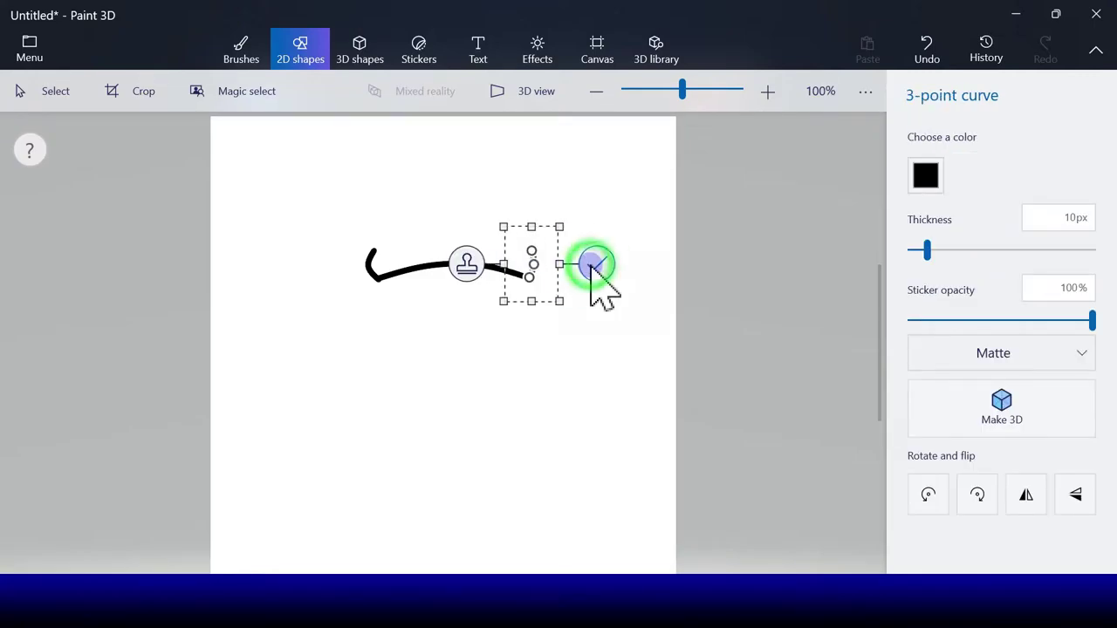
{"action": "left_click", "coordinate": [830, 225]}
Close the hat brim with an arched 4-point curve joining the upper ends of its two short sides
{"action": "left_click", "coordinate": [1003, 164]}
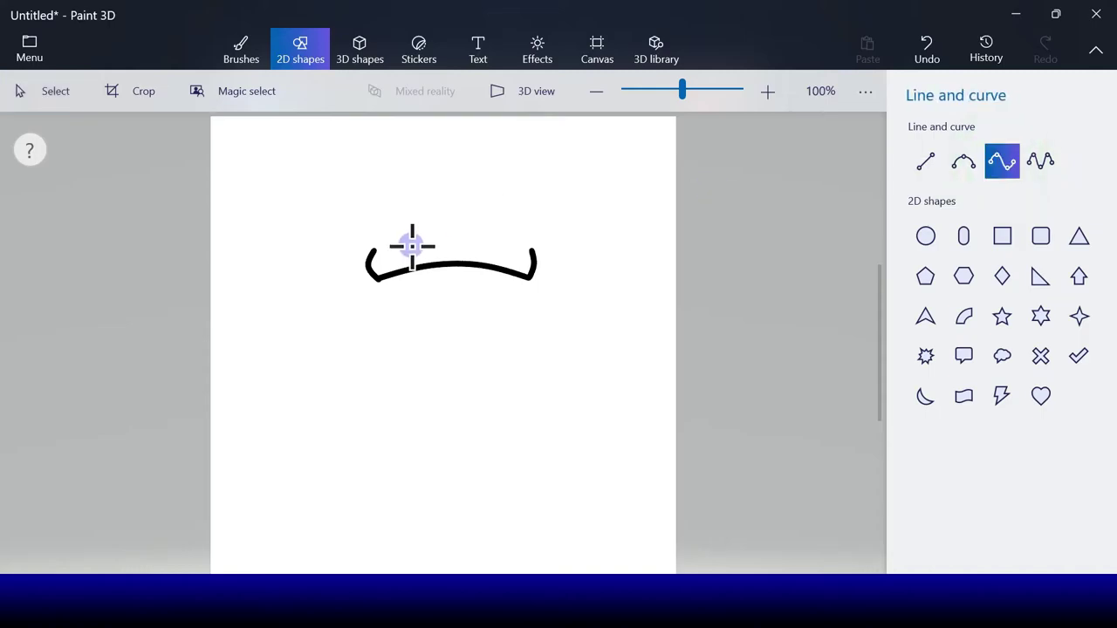
{"action": "mouse_move", "coordinate": [374, 251]}
{"action": "left_mouse_down"}
{"action": "mouse_move", "coordinate": [511, 236]}
{"action": "mouse_move", "coordinate": [532, 253]}
{"action": "mouse_move", "coordinate": [473, 257]}
{"action": "mouse_move", "coordinate": [474, 230]}
{"action": "mouse_move", "coordinate": [486, 235]}
{"action": "mouse_move", "coordinate": [419, 233]}
{"action": "left_mouse_up"}
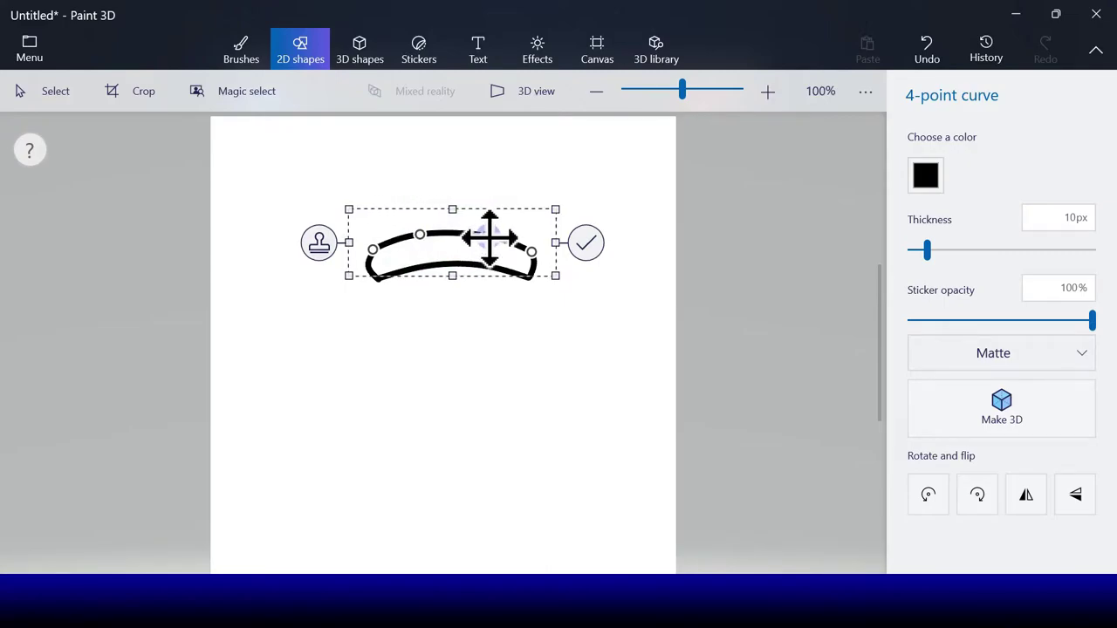
{"action": "left_click_drag", "start_coordinate": [491, 236], "coordinate": [484, 228]}
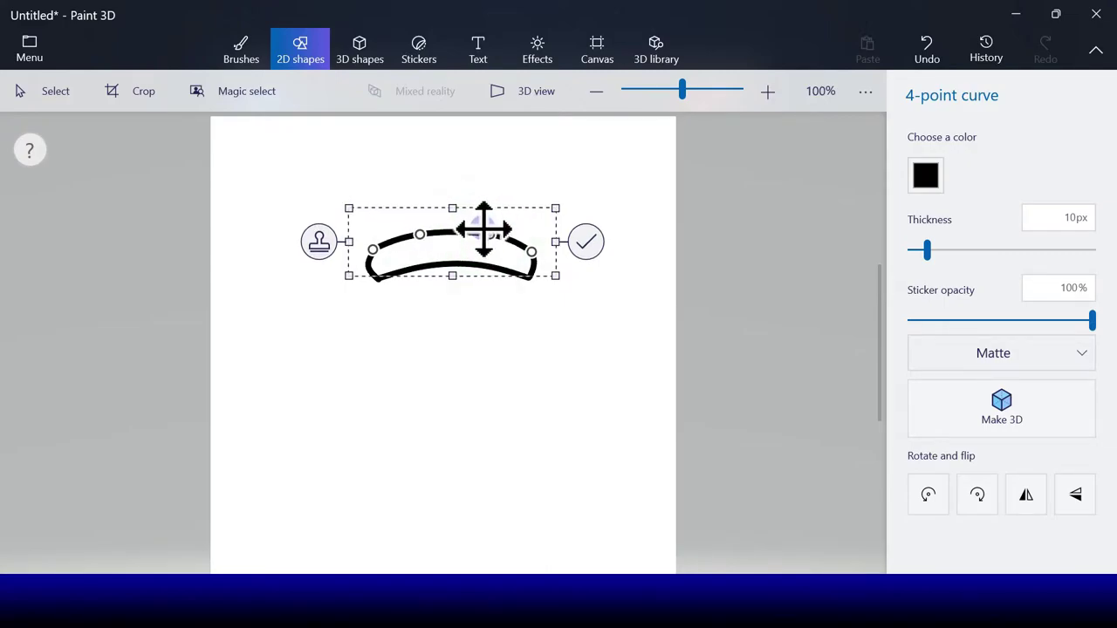
{"action": "left_click", "coordinate": [589, 243]}
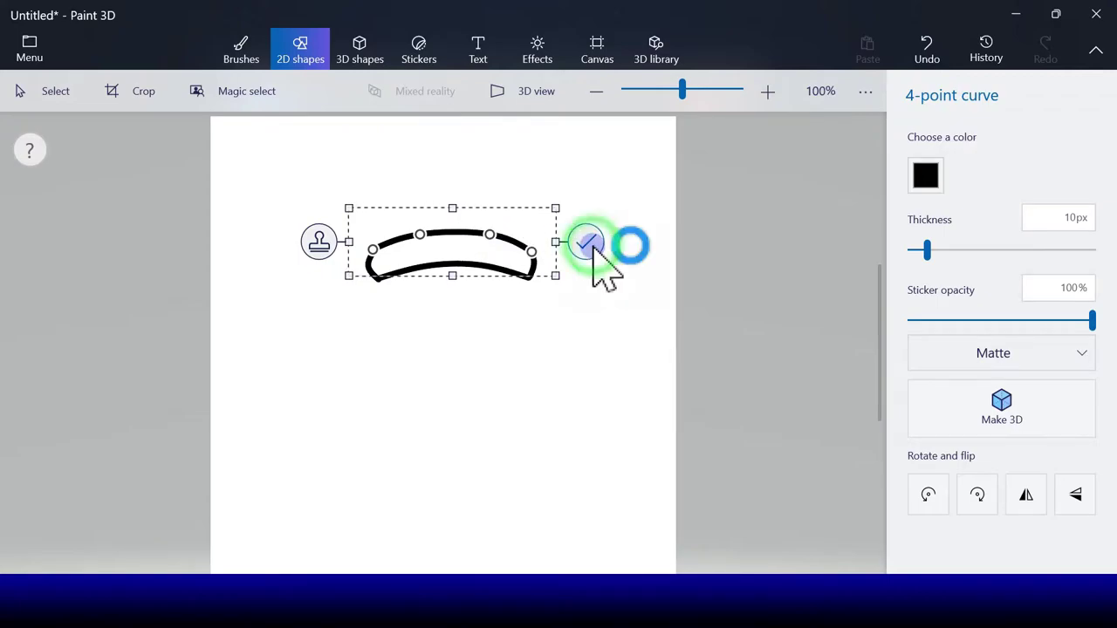
Draw a small circle to the right of the hat brim as the pompom
{"action": "left_click", "coordinate": [960, 165]}
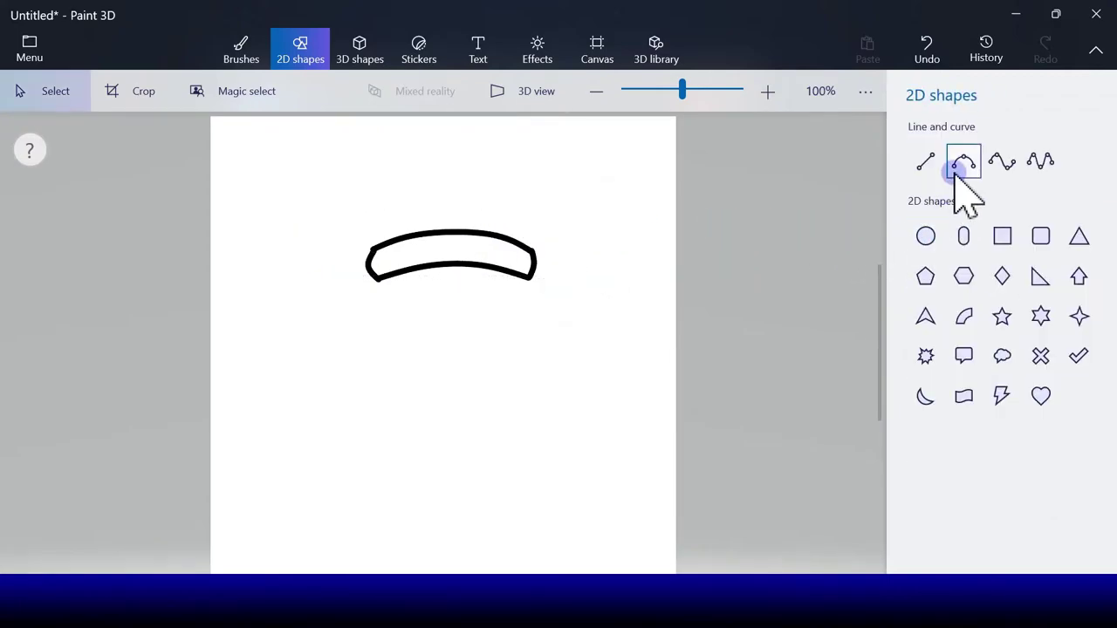
{"action": "left_click", "coordinate": [964, 161]}
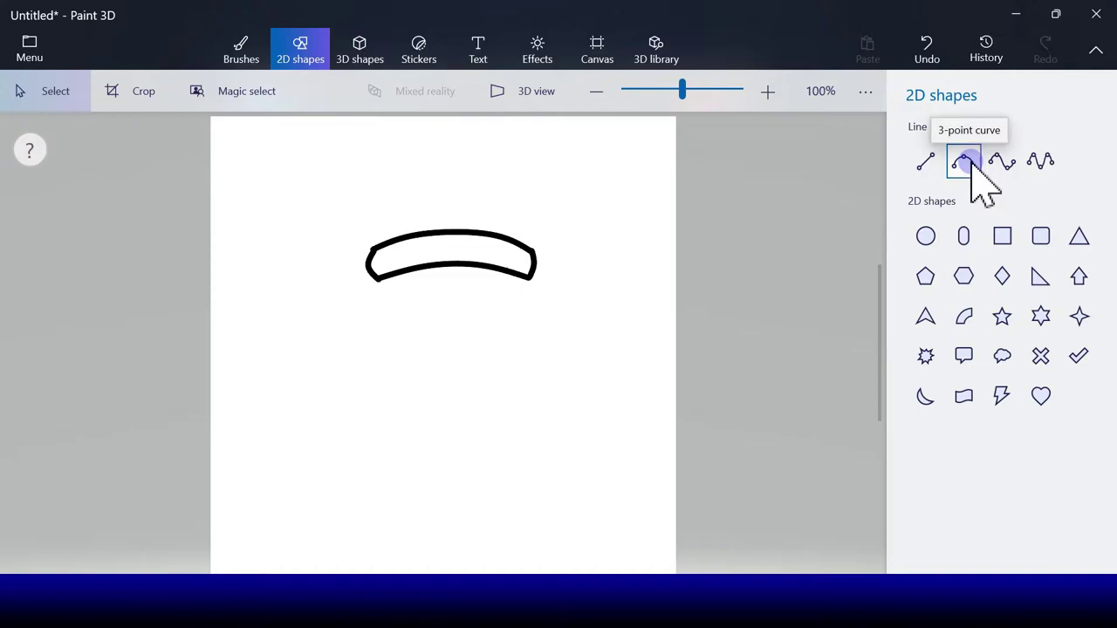
{"action": "left_click", "coordinate": [927, 237]}
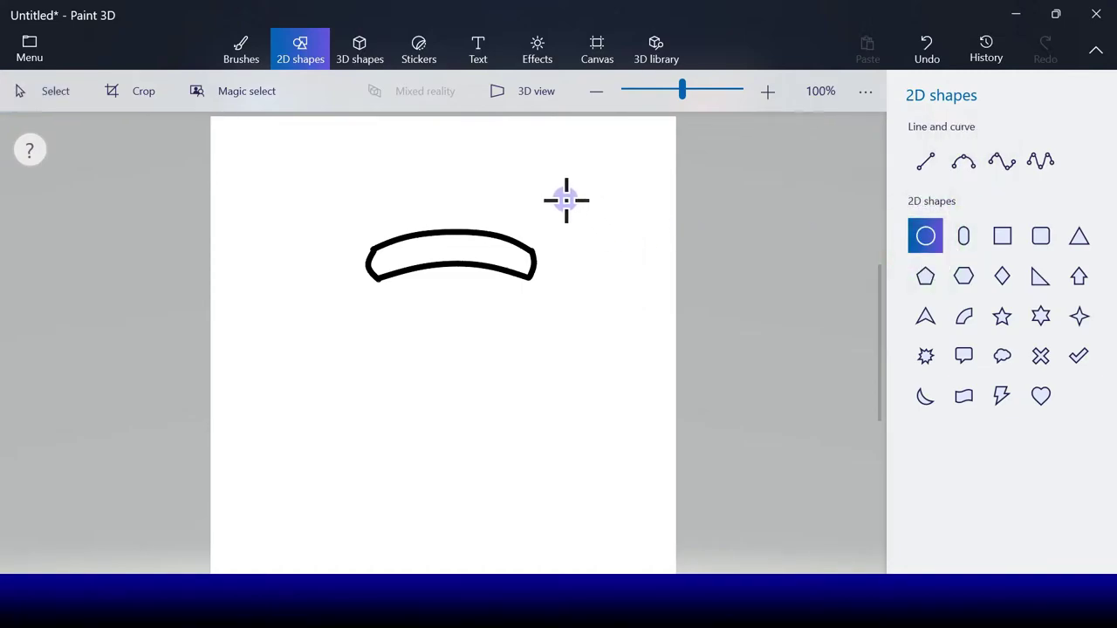
{"action": "left_click_drag", "start_coordinate": [581, 218], "coordinate": [634, 269]}
{"action": "left_click", "coordinate": [671, 246]}
Draw a 4-point curve from the pompom to the brim's left part, bending it upward into the hat's rounded crown
{"action": "left_click", "coordinate": [1001, 160]}
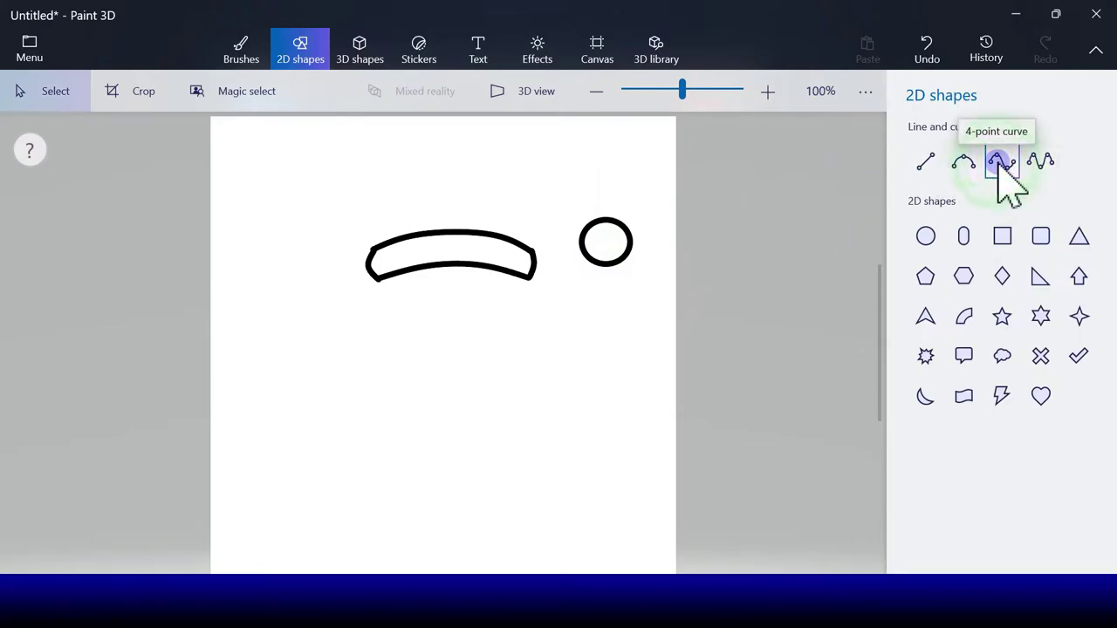
{"action": "left_click", "coordinate": [1001, 162]}
{"action": "left_click_drag", "start_coordinate": [615, 218], "coordinate": [392, 239]}
{"action": "mouse_move", "coordinate": [486, 232]}
{"action": "left_mouse_down"}
{"action": "mouse_move", "coordinate": [543, 242]}
{"action": "mouse_move", "coordinate": [533, 241]}
{"action": "mouse_move", "coordinate": [530, 141]}
{"action": "mouse_move", "coordinate": [531, 162]}
{"action": "left_mouse_up"}
{"action": "left_click_drag", "start_coordinate": [463, 214], "coordinate": [429, 165]}
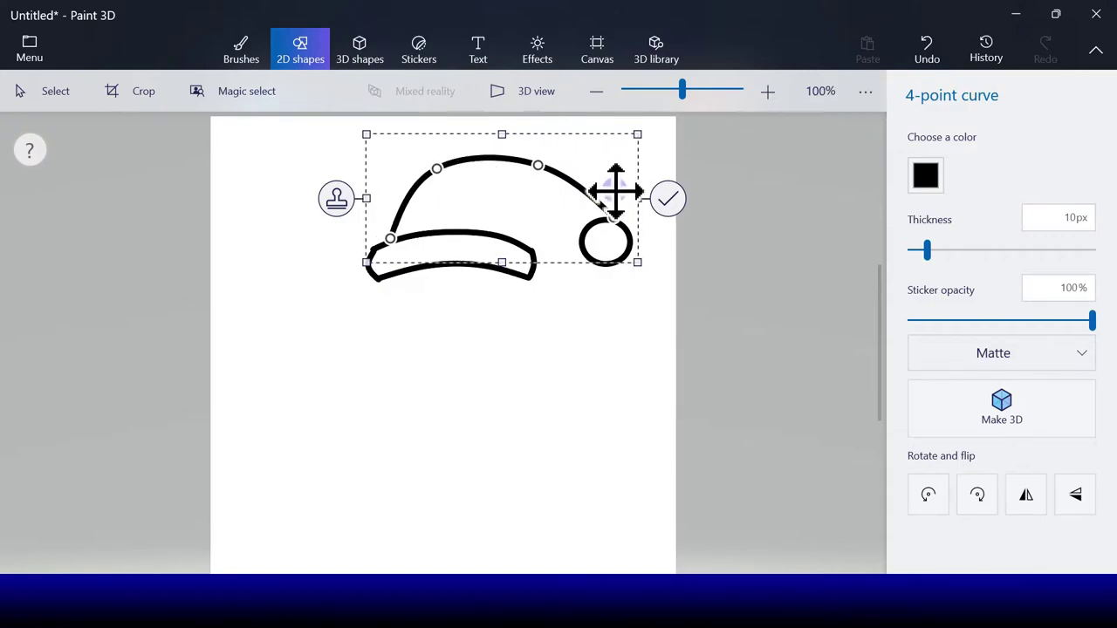
{"action": "left_click", "coordinate": [667, 203]}
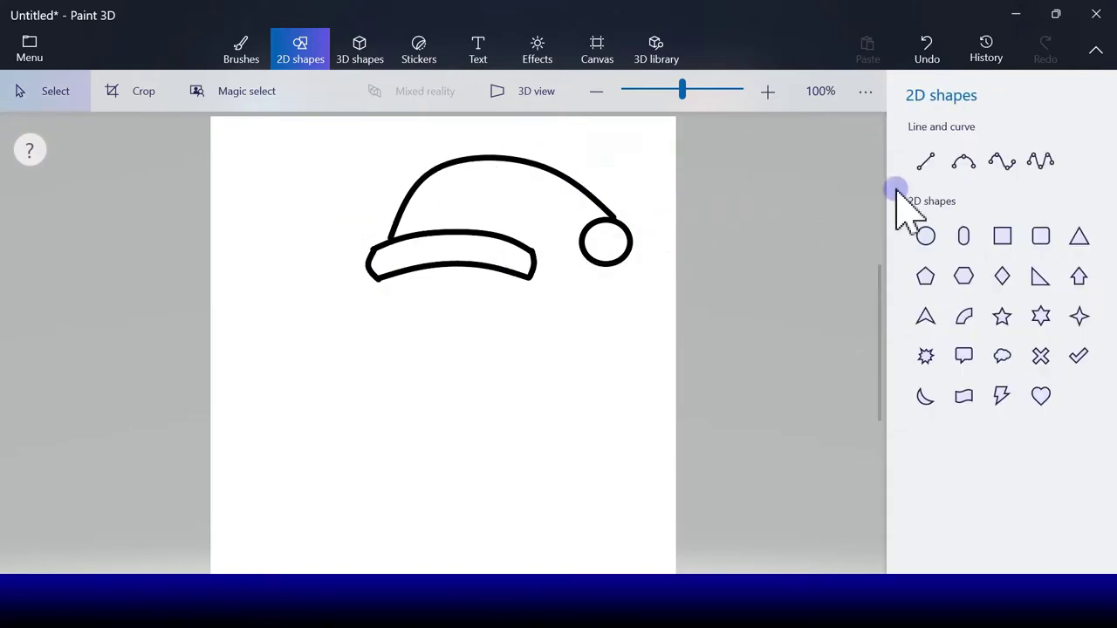
Draw a short 3-point curve rising from the right part of the brim's top edge as the hat's fold, bent slightly to the right
{"action": "left_click", "coordinate": [976, 171]}
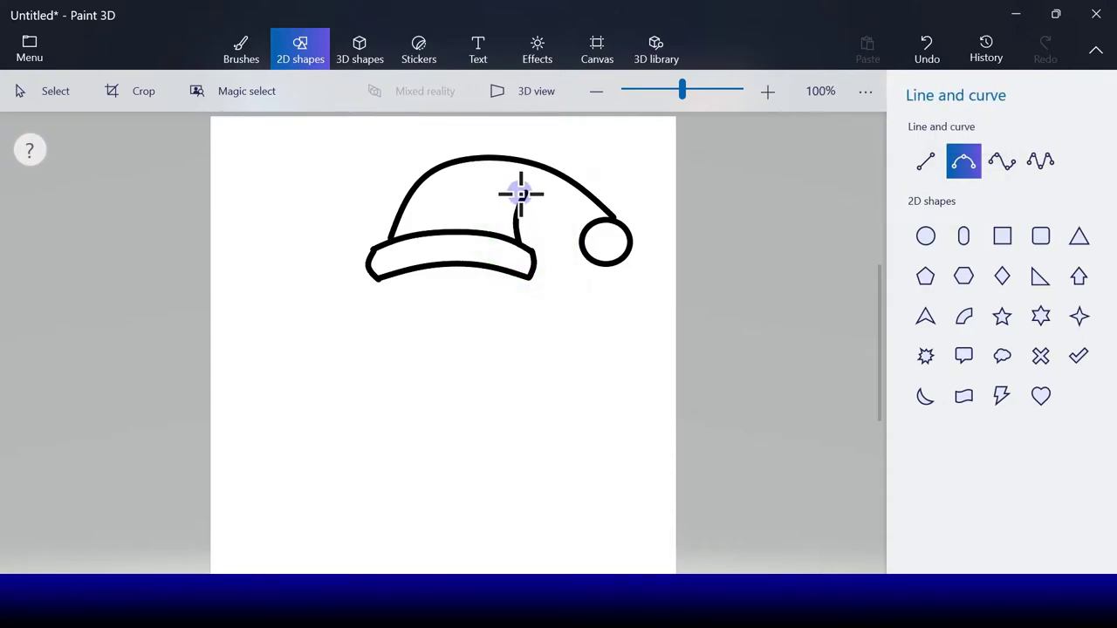
{"action": "left_click_drag", "start_coordinate": [522, 195], "coordinate": [521, 209]}
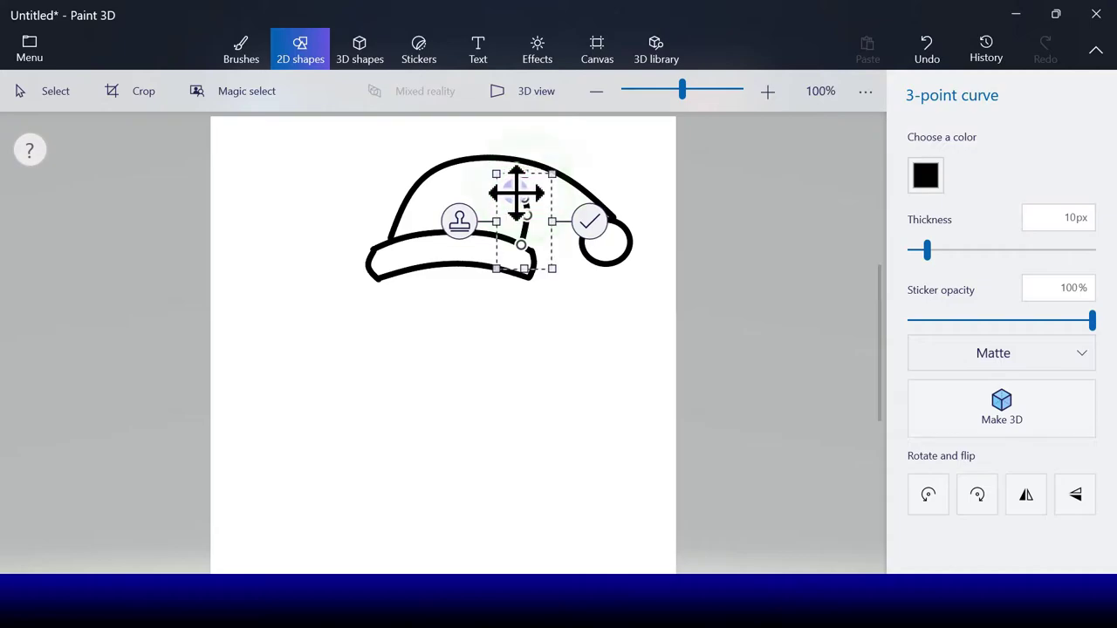
{"action": "left_click_drag", "start_coordinate": [514, 191], "coordinate": [514, 189]}
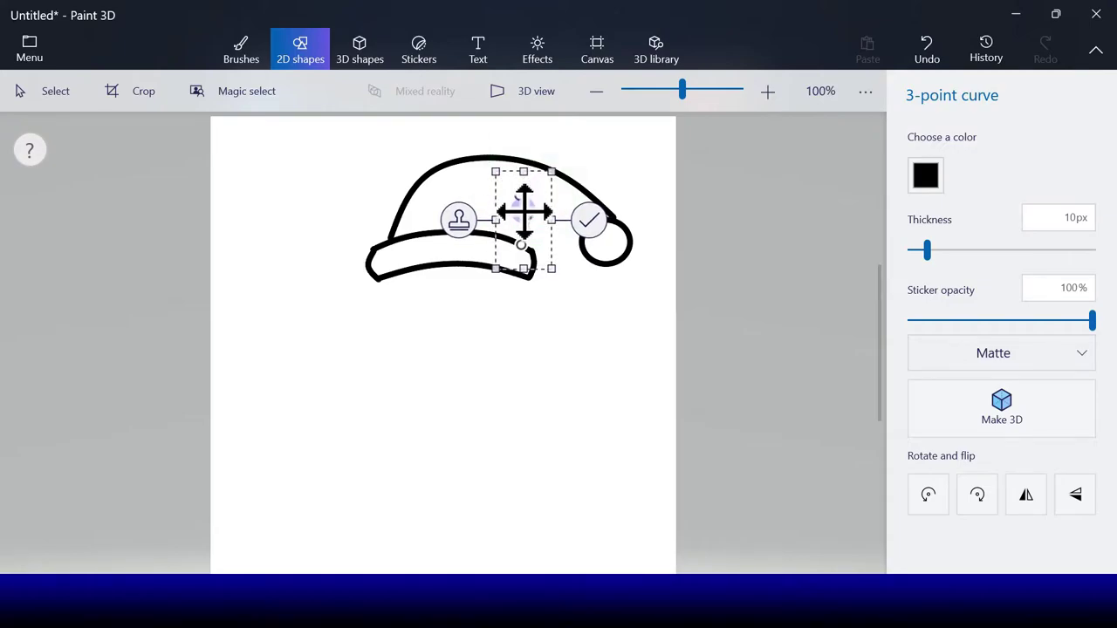
{"action": "left_click_drag", "start_coordinate": [529, 227], "coordinate": [516, 215]}
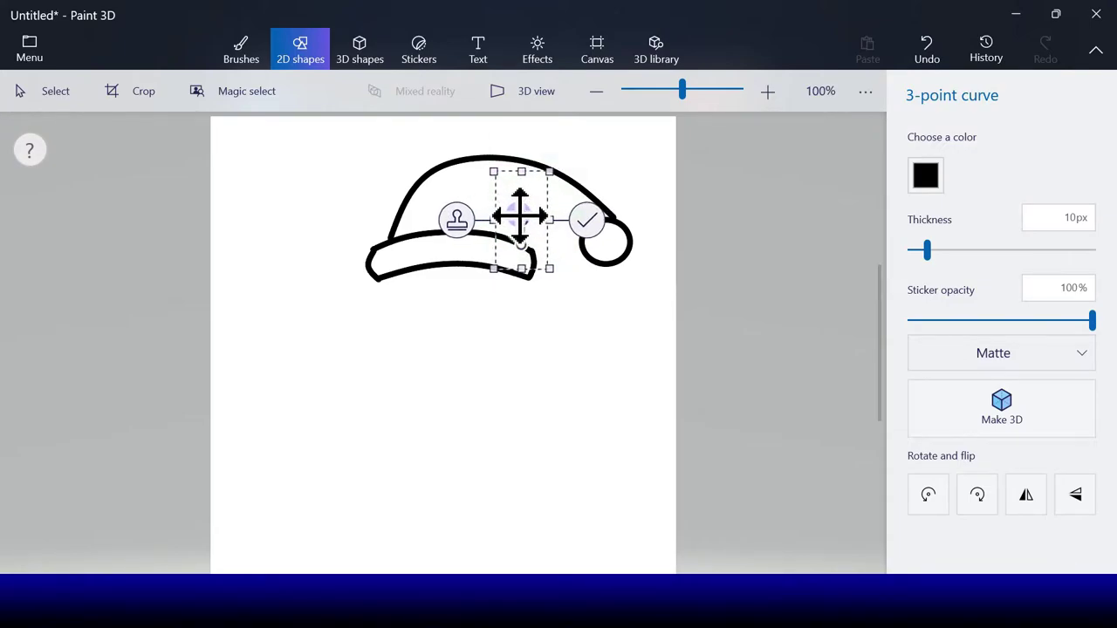
{"action": "left_click", "coordinate": [588, 229]}
Draw a slightly sagging 3-point curve from the lower part of the hat's fold line to the pompom
{"action": "left_click", "coordinate": [964, 164]}
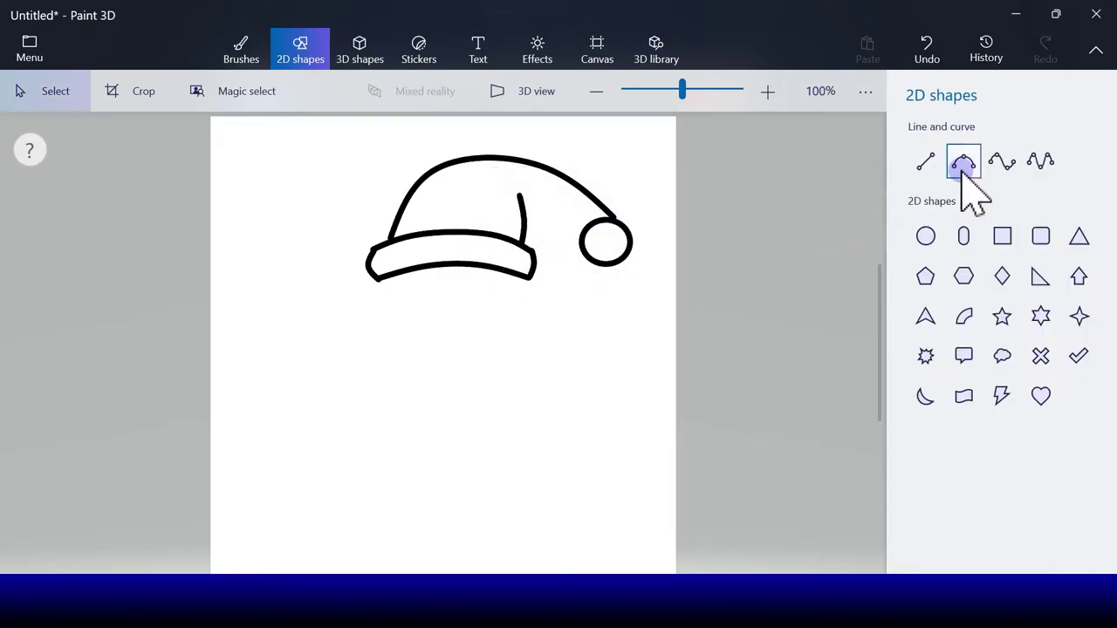
{"action": "left_click", "coordinate": [963, 167]}
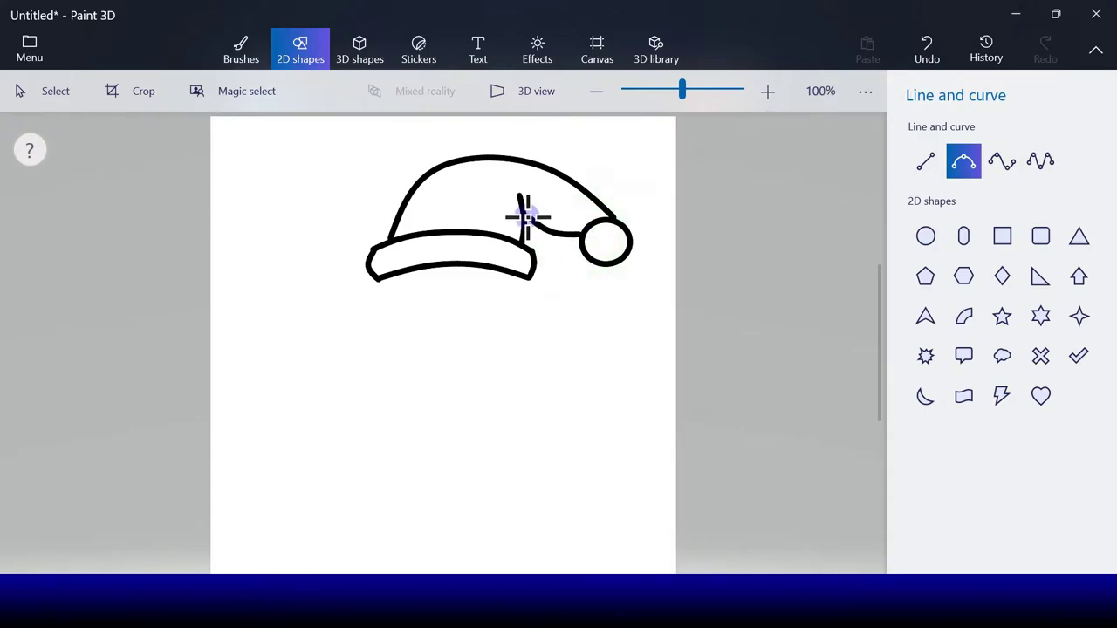
{"action": "left_click_drag", "start_coordinate": [525, 222], "coordinate": [577, 229]}
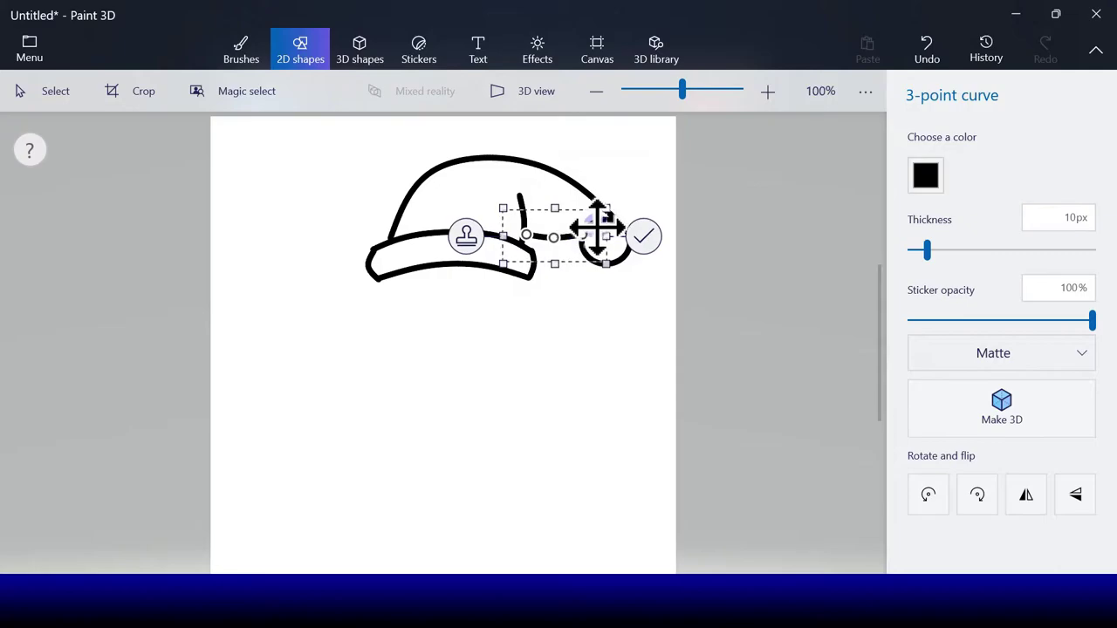
{"action": "left_click", "coordinate": [643, 235]}
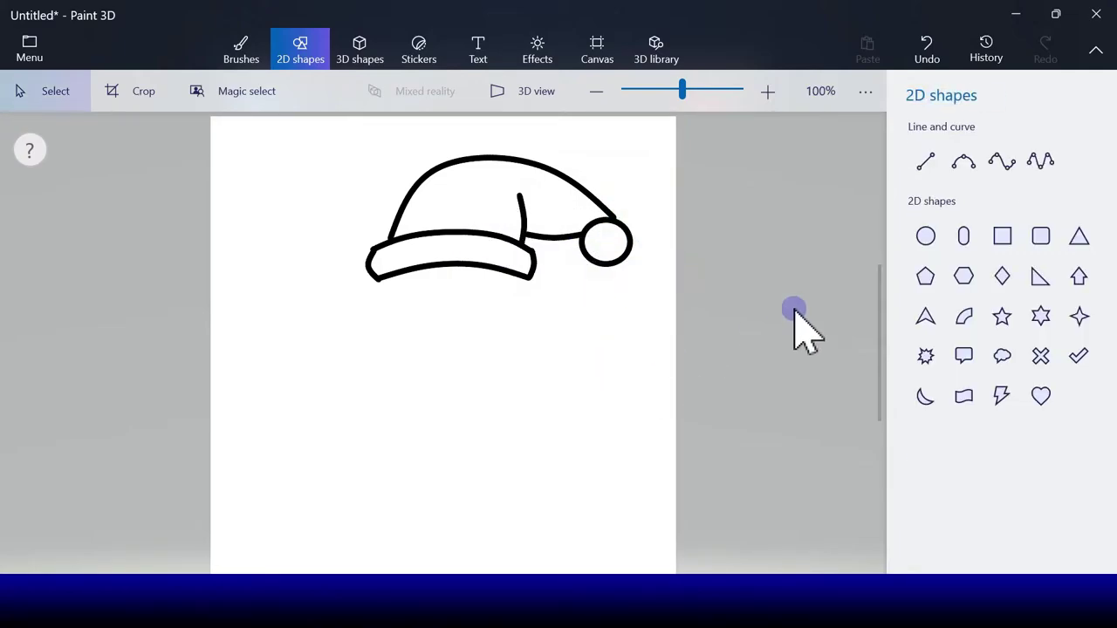
Draw a 5-point curve from the brim's lower left corner down to a central chin tip, bulging outward as the beard's left side
{"action": "left_click", "coordinate": [1009, 161]}
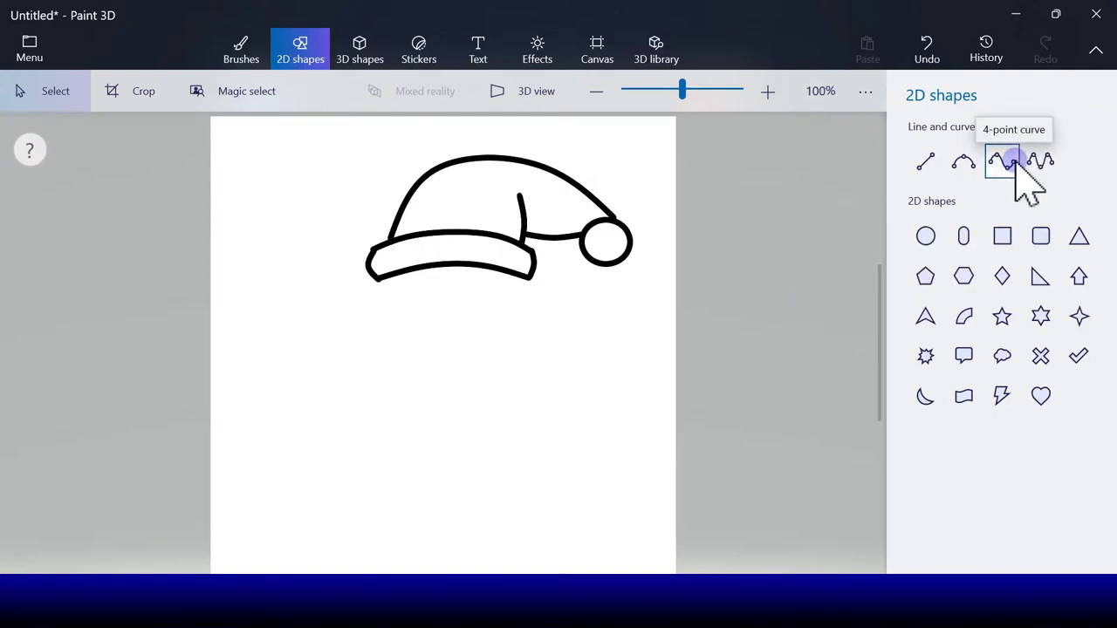
{"action": "left_click", "coordinate": [1040, 166]}
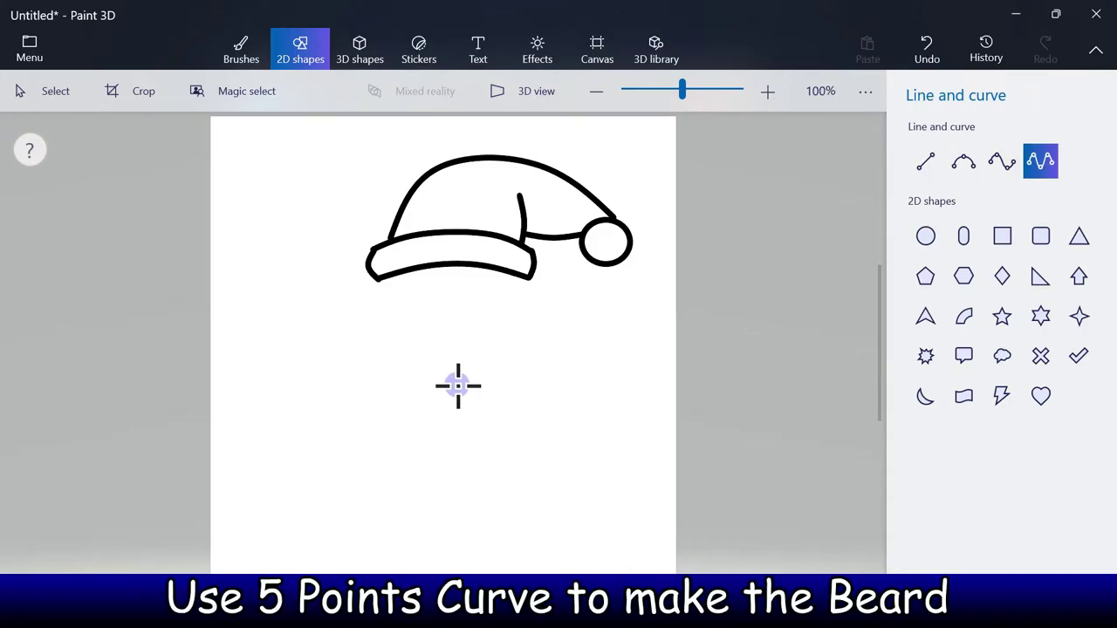
{"action": "left_click_drag", "start_coordinate": [457, 386], "coordinate": [434, 370]}
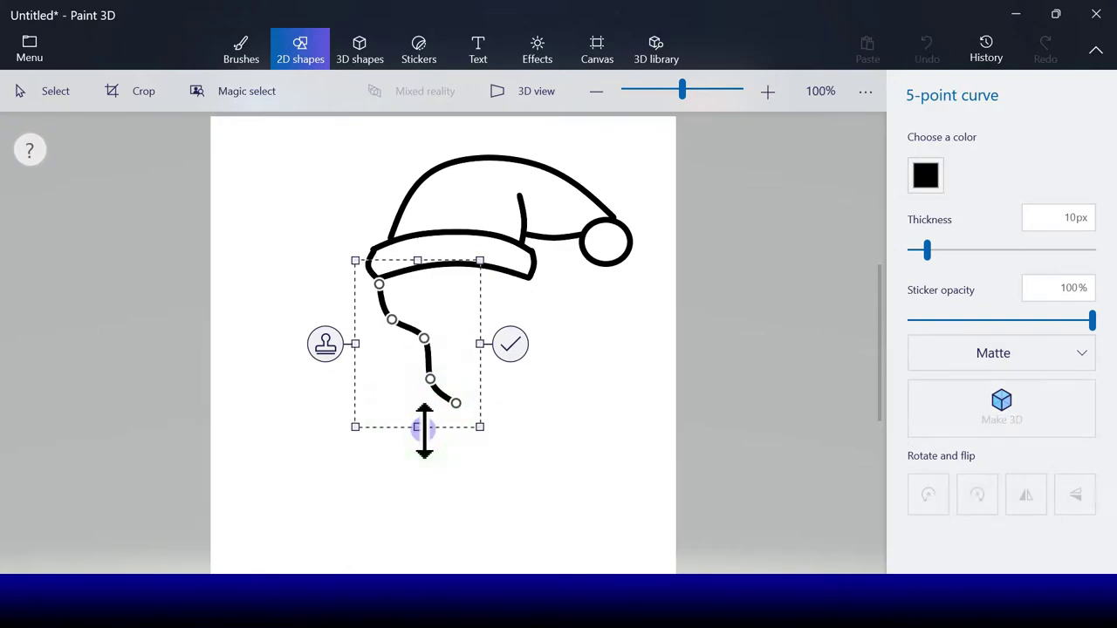
{"action": "left_click", "coordinate": [421, 426]}
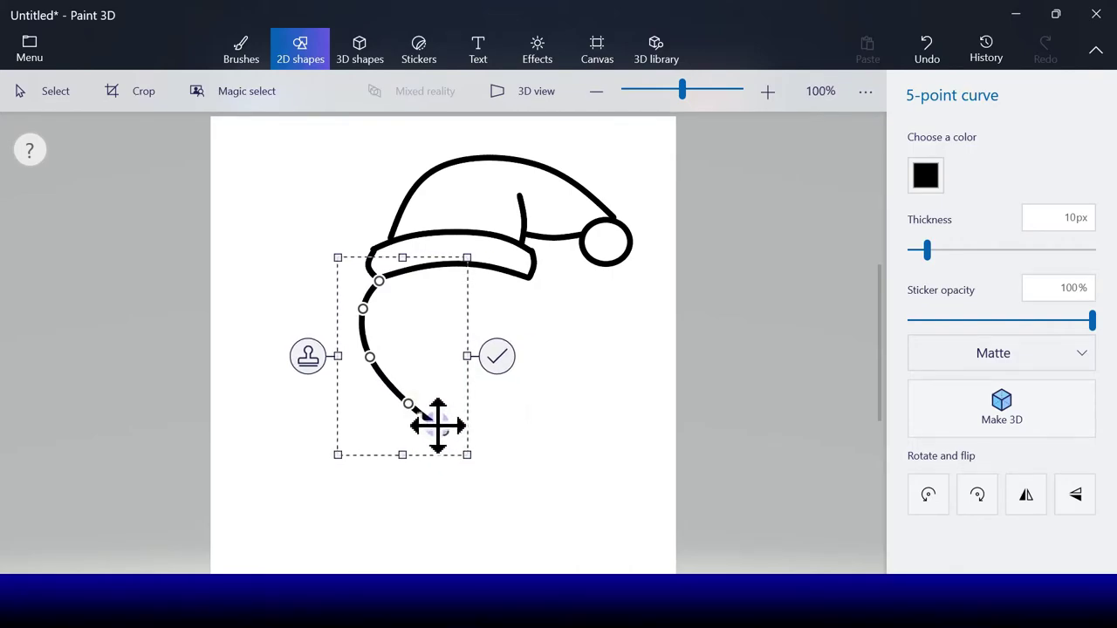
{"action": "left_click_drag", "start_coordinate": [411, 408], "coordinate": [424, 403]}
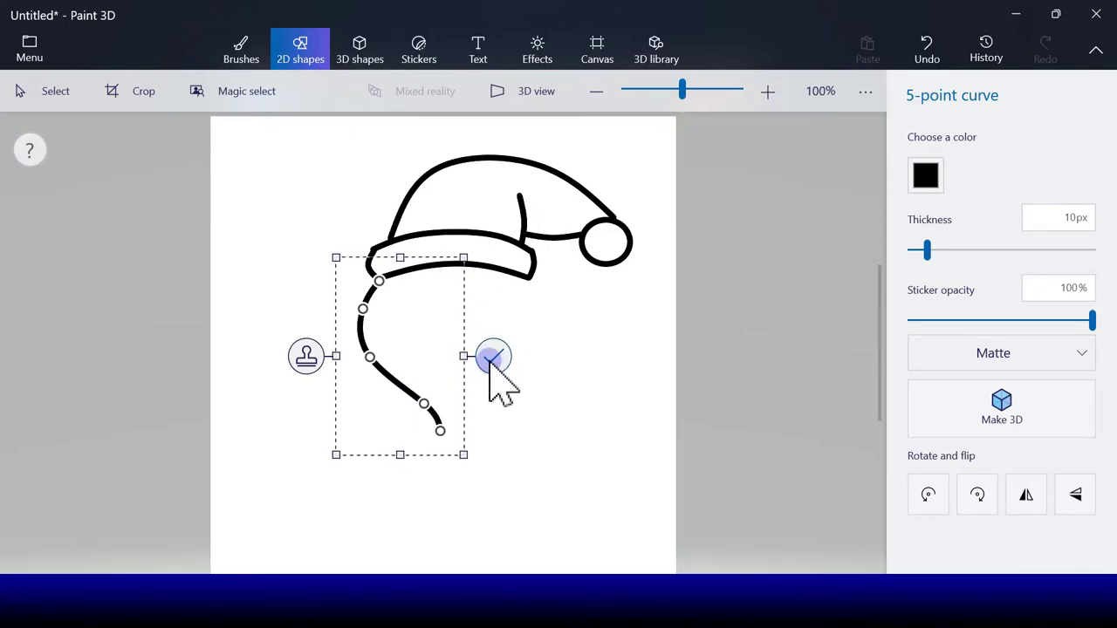
{"action": "left_click", "coordinate": [493, 357]}
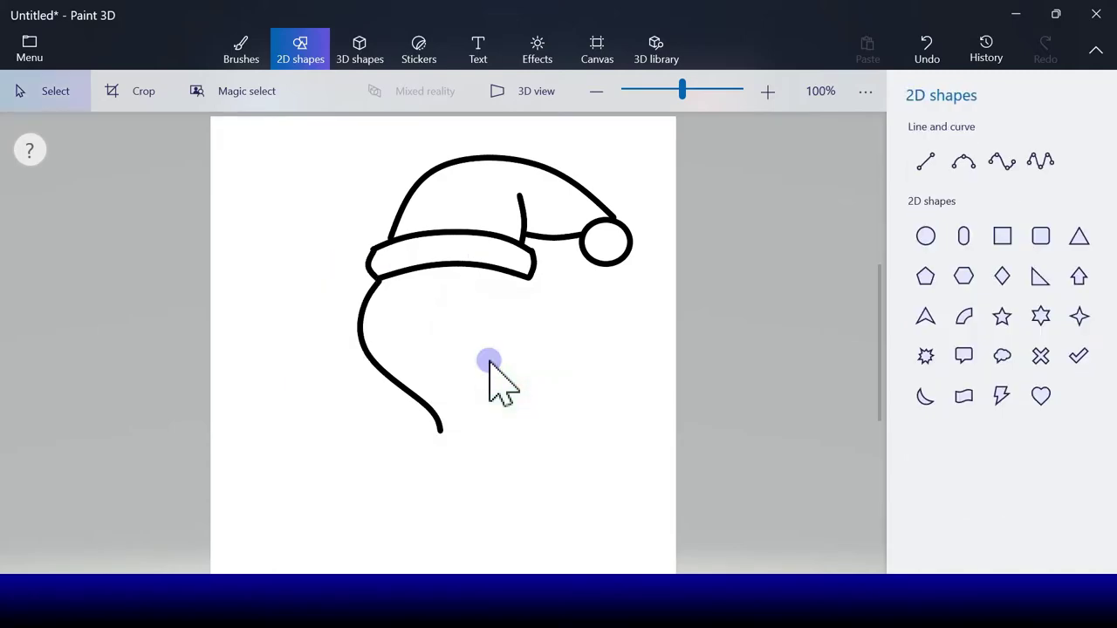
Draw a 4-point curve from the brim's lower right corner to the beard's tip, bending it outward as the beard's right side
{"action": "left_click", "coordinate": [1004, 161]}
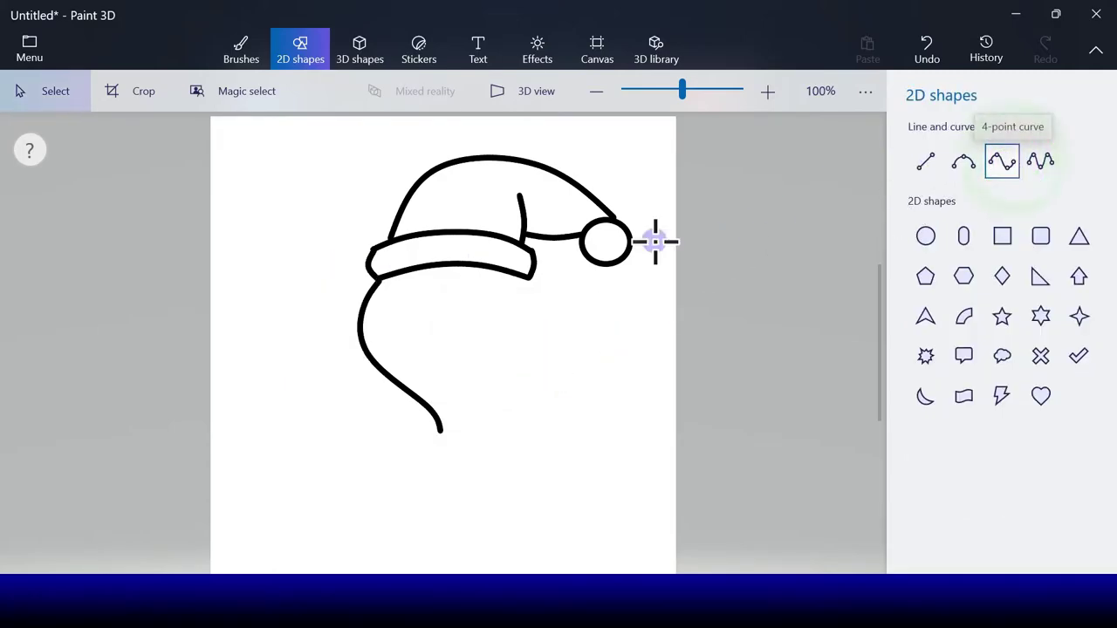
{"action": "left_click_drag", "start_coordinate": [526, 279], "coordinate": [441, 433]}
{"action": "left_click_drag", "start_coordinate": [455, 368], "coordinate": [534, 328]}
{"action": "left_click", "coordinate": [506, 387]}
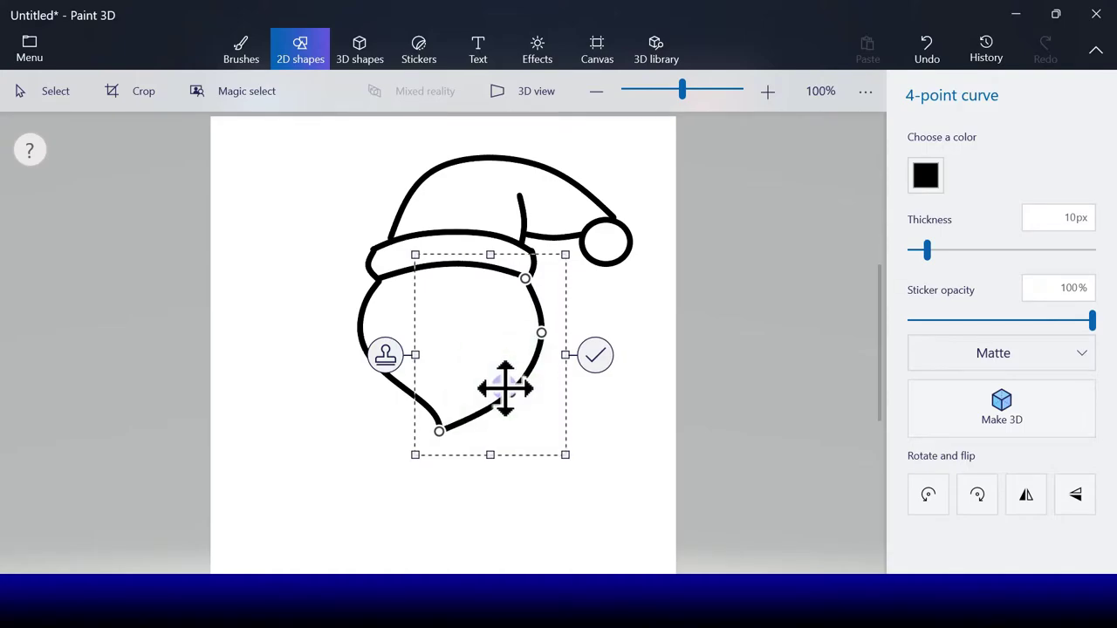
{"action": "left_click", "coordinate": [593, 361]}
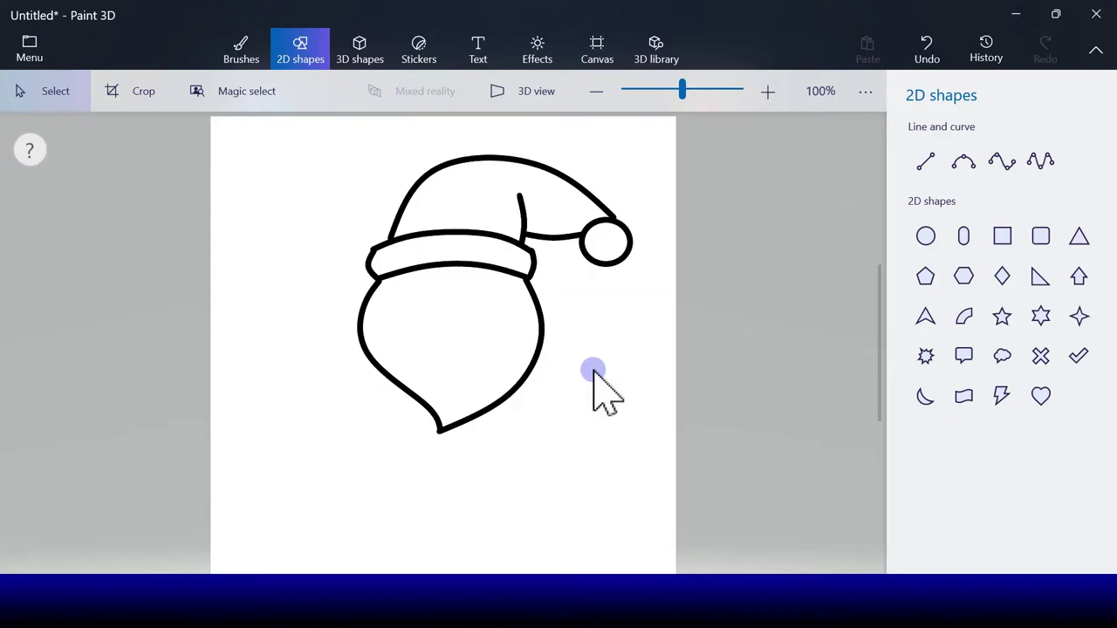
Draw a small, wide oval with the circle shape below the middle of the hat brim as the nose
{"action": "left_click", "coordinate": [926, 237]}
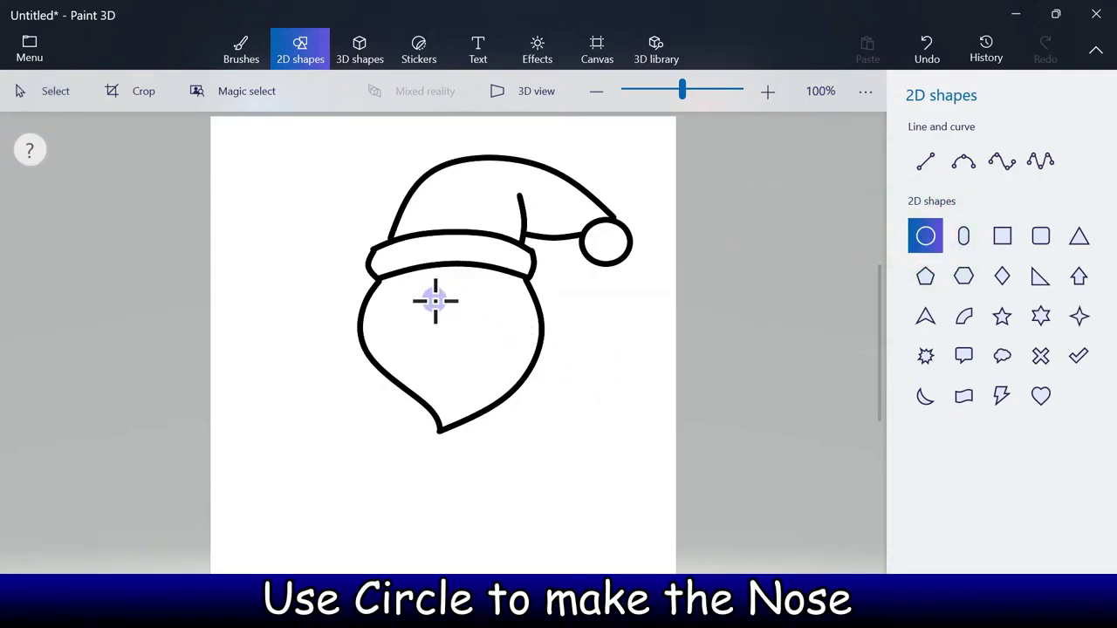
{"action": "left_click_drag", "start_coordinate": [435, 298], "coordinate": [475, 323]}
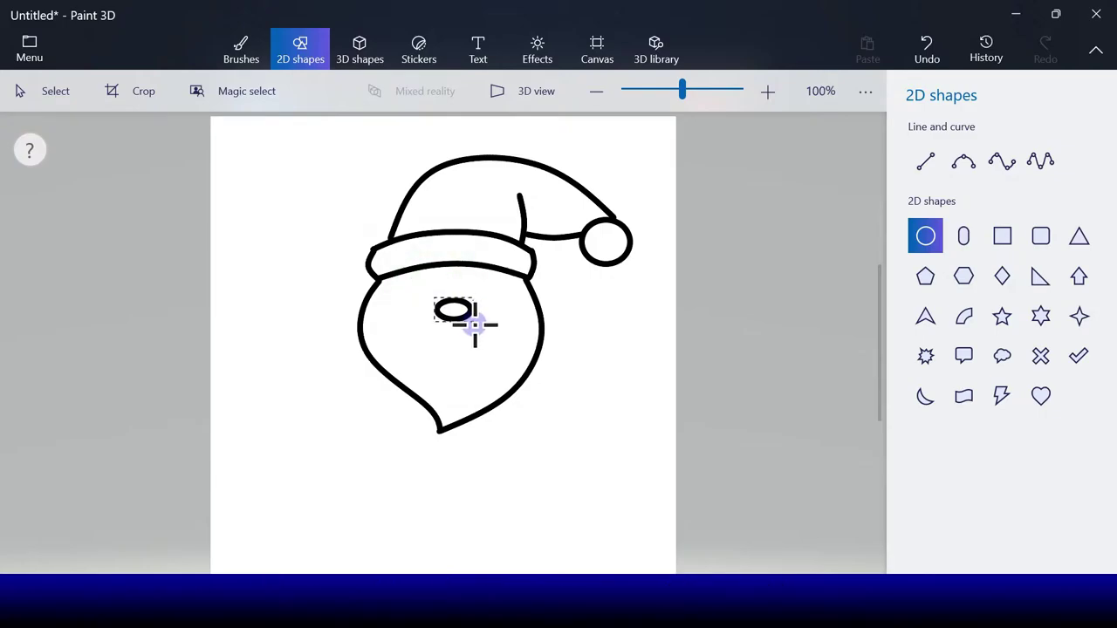
{"action": "left_click_drag", "start_coordinate": [474, 325], "coordinate": [455, 310]}
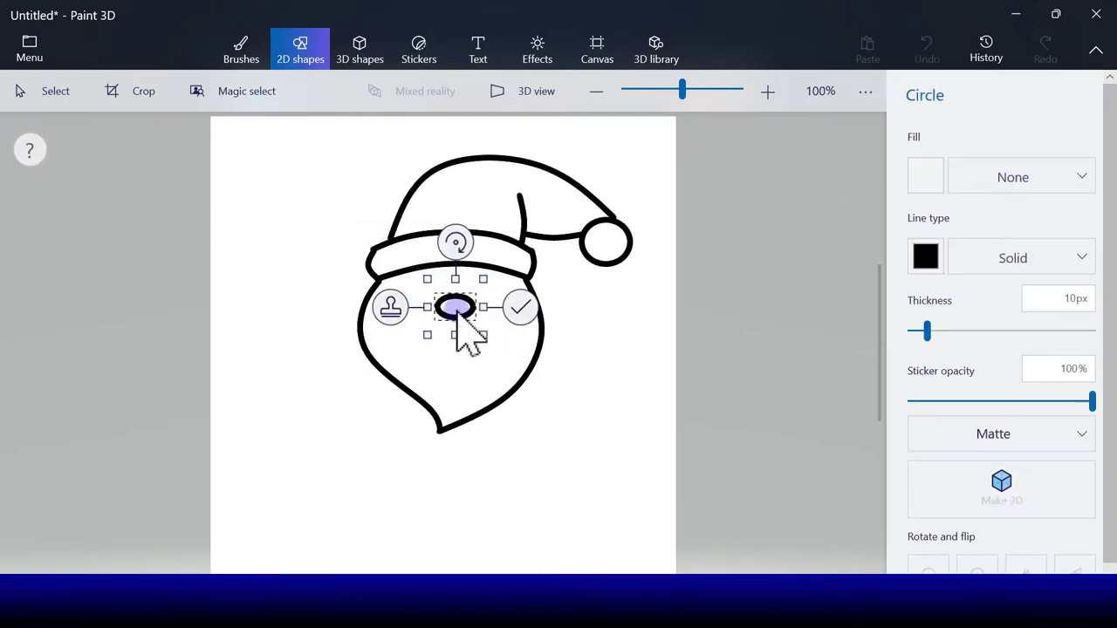
{"action": "left_click", "coordinate": [522, 308]}
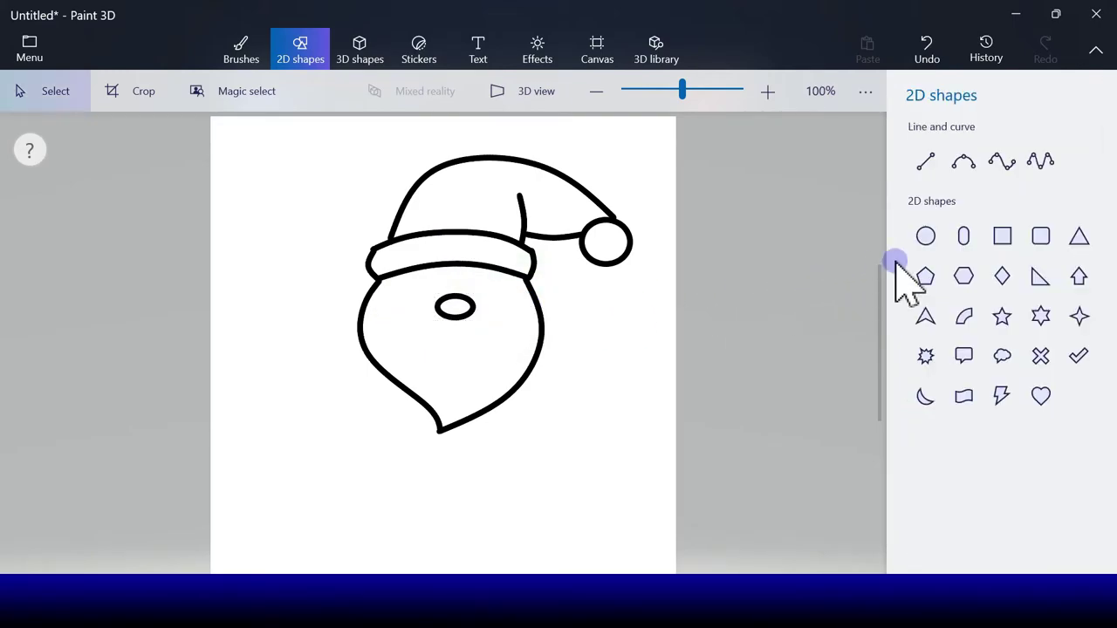
Draw a wavy 4-point curve from the nose's left side down to the left as the upper edge of the left mustache half
{"action": "left_click", "coordinate": [964, 161]}
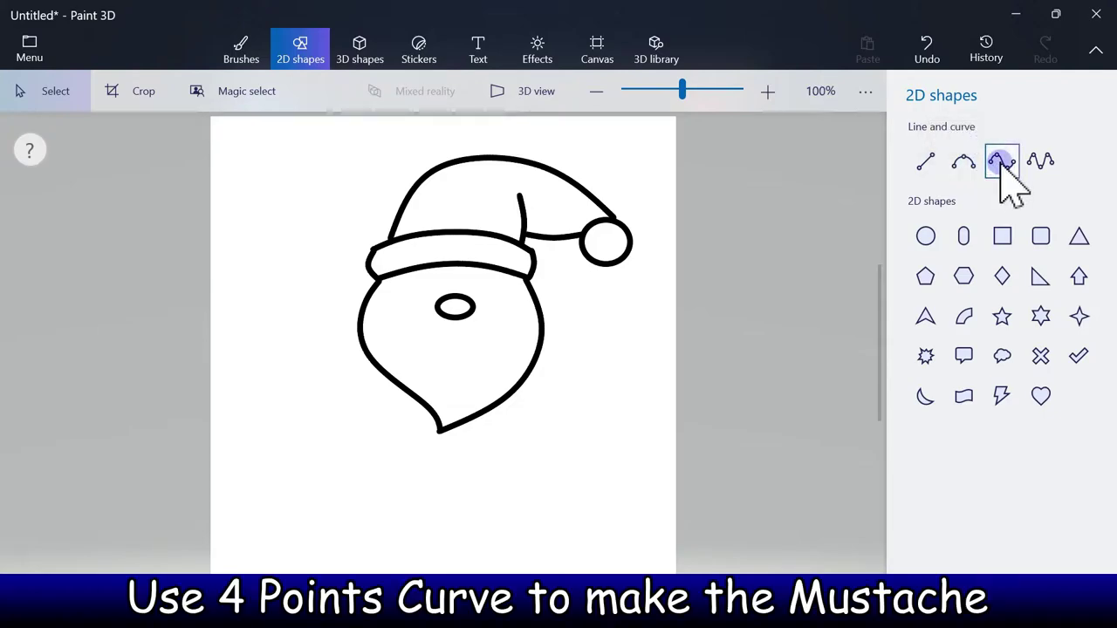
{"action": "left_click", "coordinate": [1002, 166]}
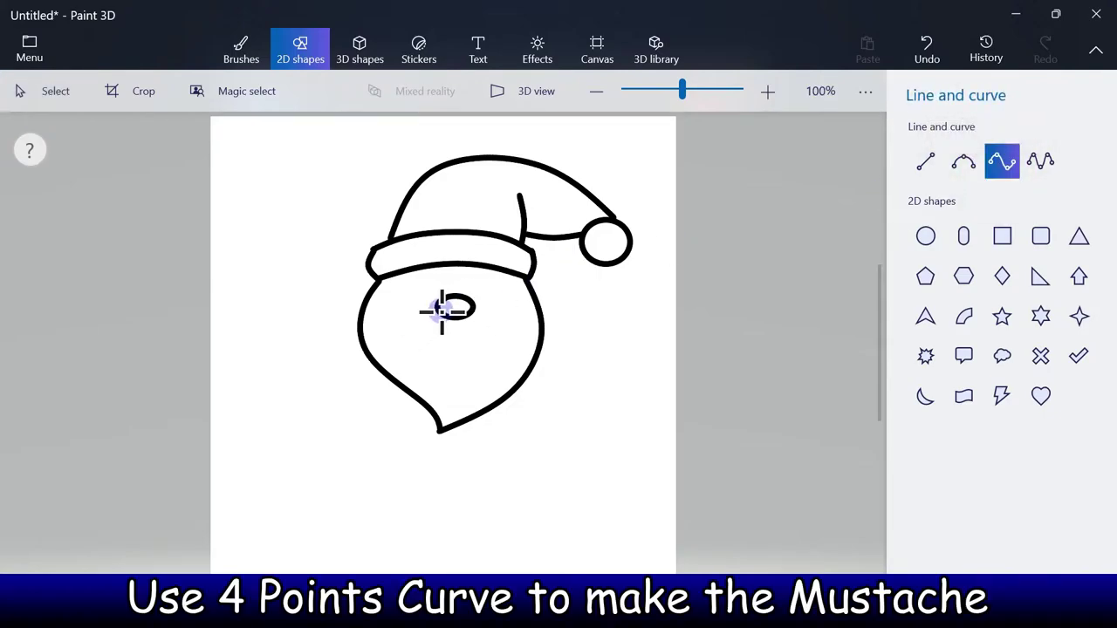
{"action": "mouse_move", "coordinate": [438, 312]}
{"action": "left_mouse_down"}
{"action": "mouse_move", "coordinate": [421, 312]}
{"action": "mouse_move", "coordinate": [395, 336]}
{"action": "left_mouse_up"}
{"action": "left_click", "coordinate": [393, 335]}
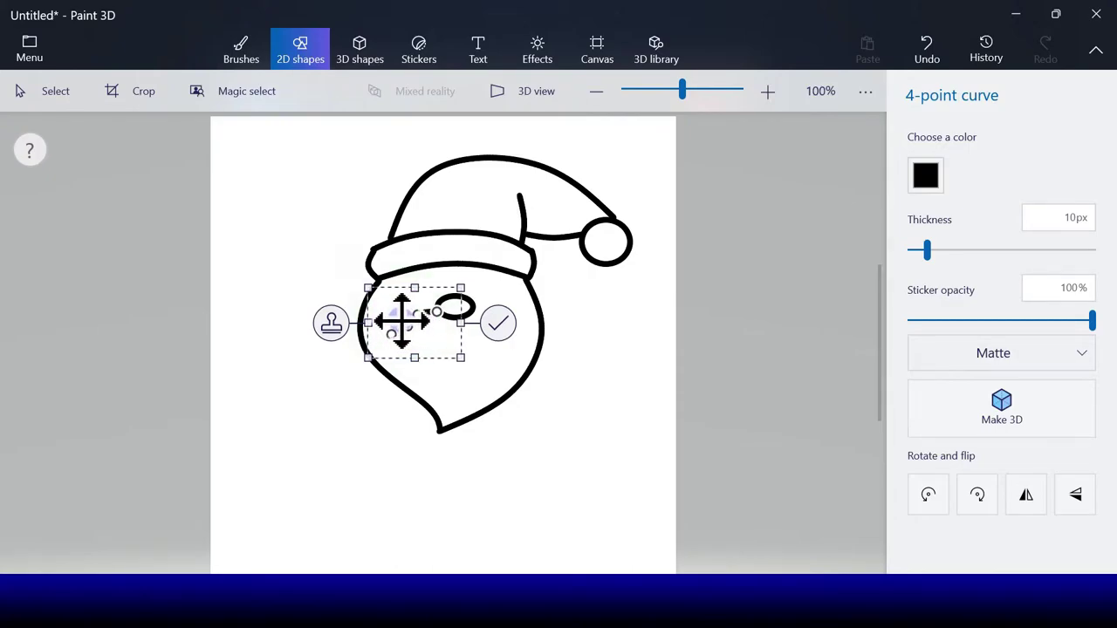
{"action": "left_click", "coordinate": [498, 324]}
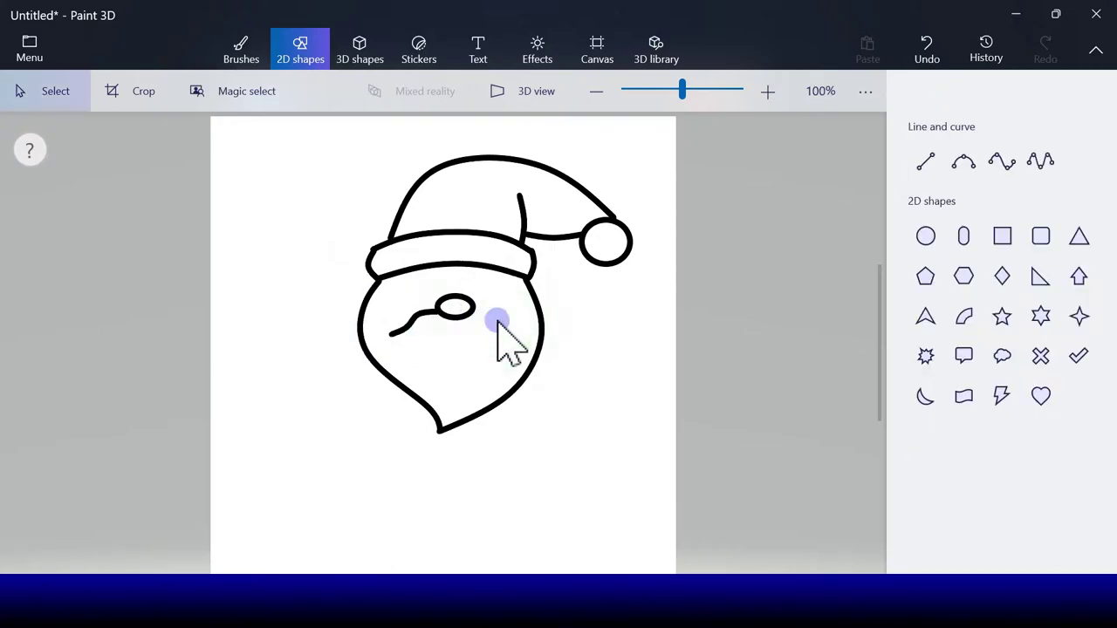
Draw a sagging 3-point curve from below the nose to the left mustache tip, closing that half, and dismiss the Lenovo Vantage notification
{"action": "left_click", "coordinate": [963, 167]}
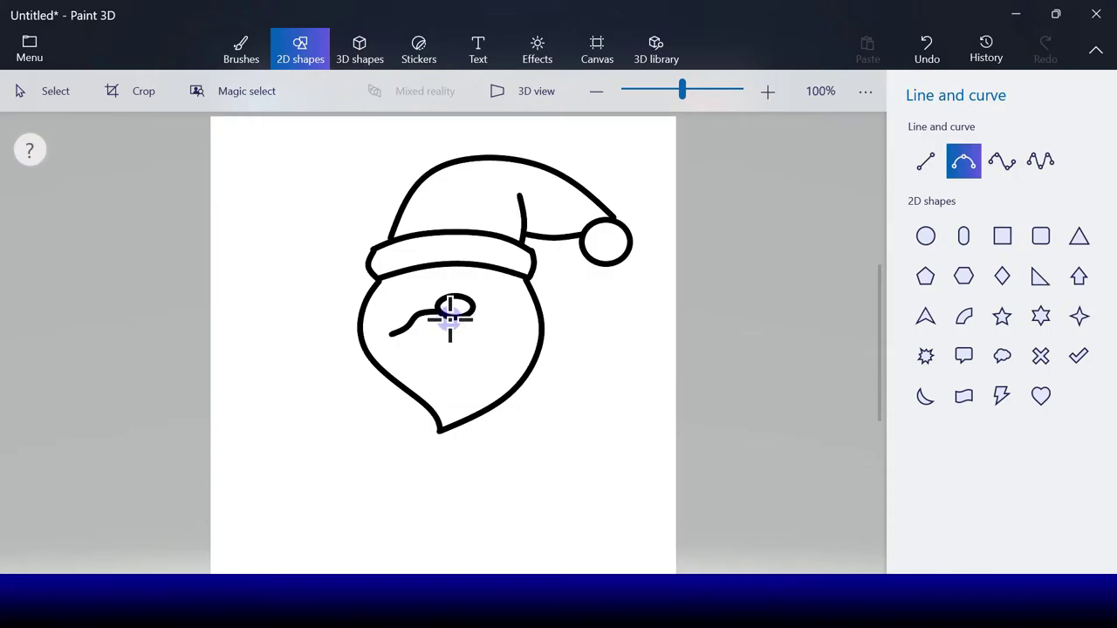
{"action": "mouse_move", "coordinate": [450, 319]}
{"action": "left_mouse_down"}
{"action": "mouse_move", "coordinate": [411, 337]}
{"action": "mouse_move", "coordinate": [392, 331]}
{"action": "mouse_move", "coordinate": [388, 348]}
{"action": "mouse_move", "coordinate": [388, 332]}
{"action": "left_mouse_up"}
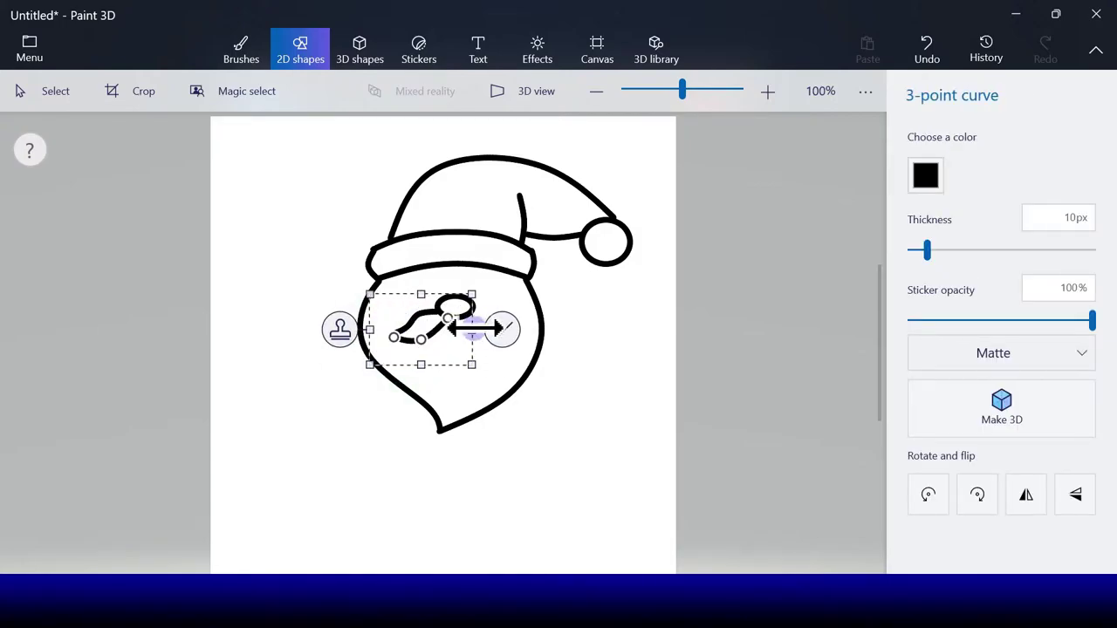
{"action": "left_click", "coordinate": [502, 330]}
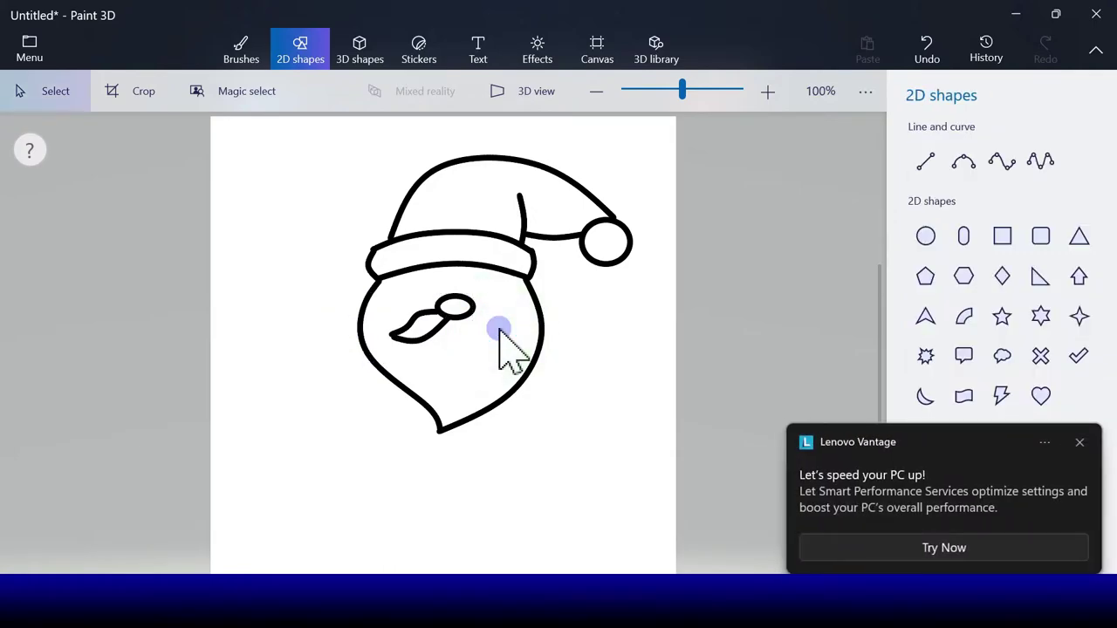
{"action": "left_click", "coordinate": [1078, 443]}
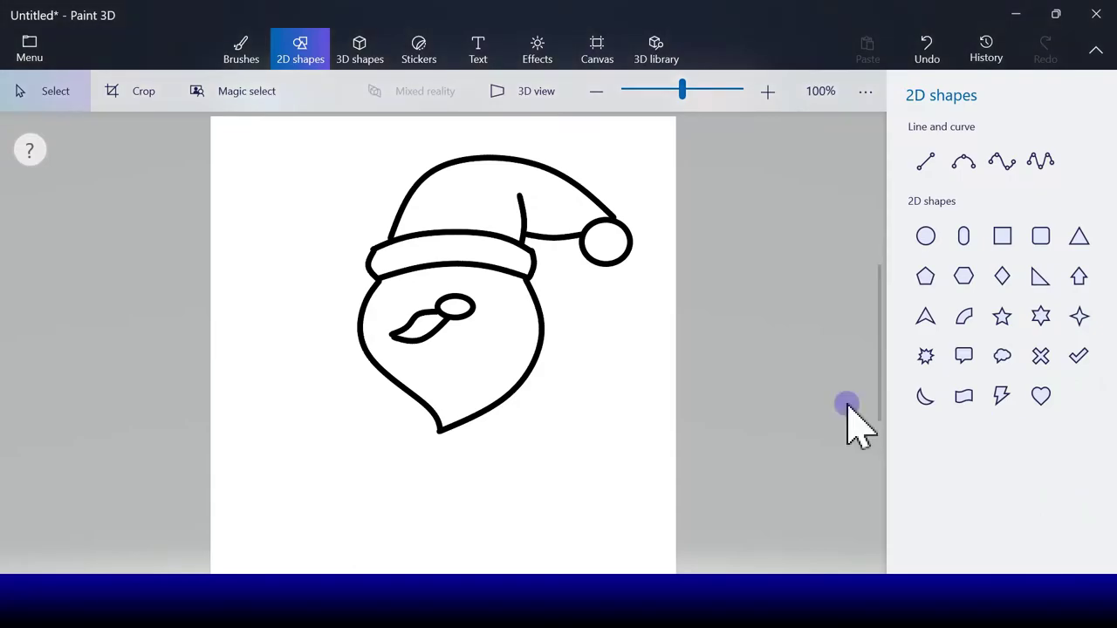
Draw a wavy 4-point curve from the nose's right side down to the right as the upper edge of the right mustache half
{"action": "left_click", "coordinate": [1004, 166]}
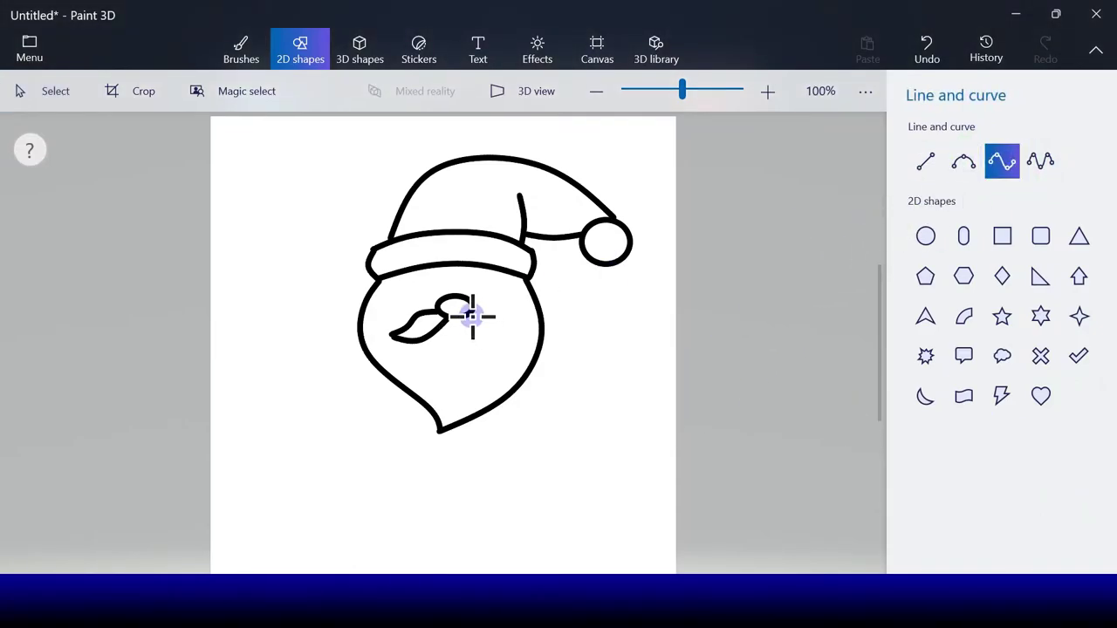
{"action": "left_click_drag", "start_coordinate": [469, 314], "coordinate": [478, 319]}
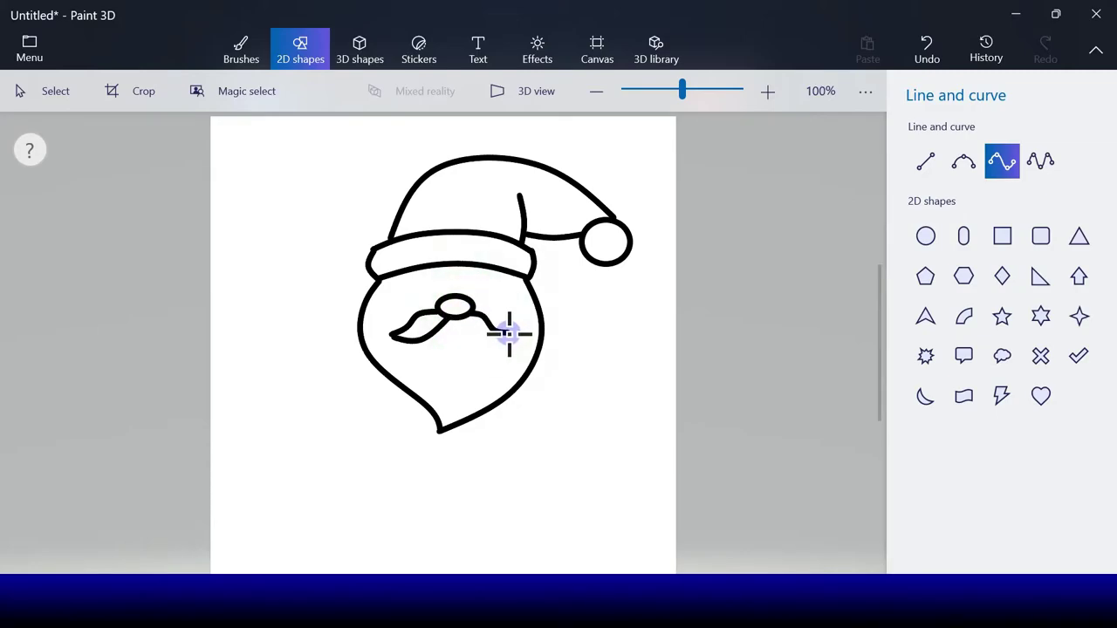
{"action": "left_click", "coordinate": [578, 320]}
{"action": "left_click", "coordinate": [580, 319]}
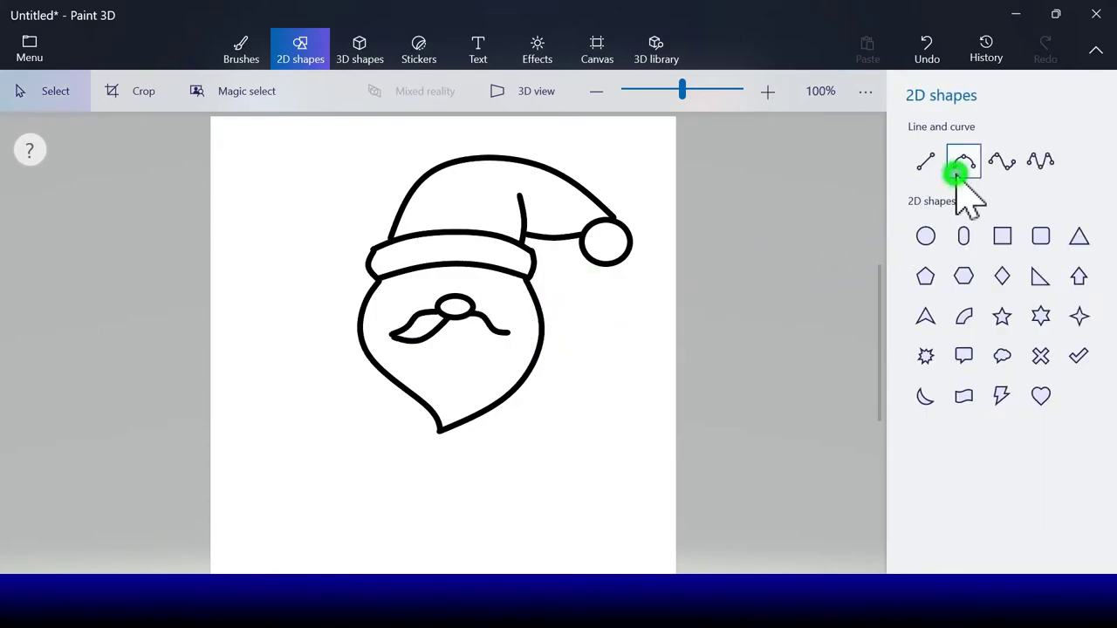
Draw a sagging 3-point curve from below the nose to the right mustache tip, closing the right mustache half
{"action": "left_click", "coordinate": [1002, 160]}
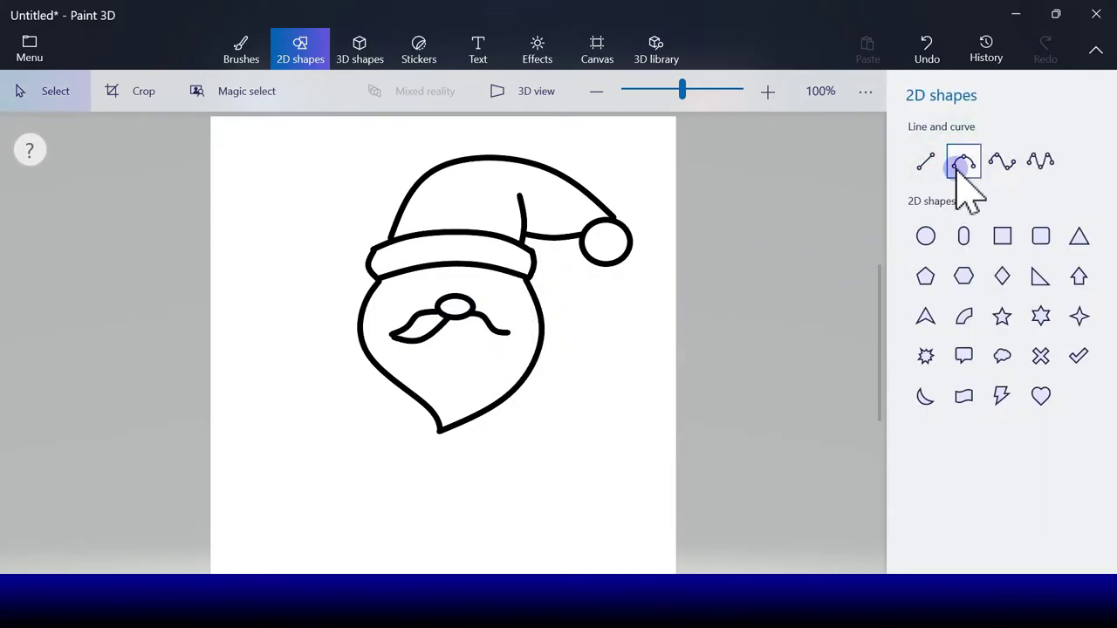
{"action": "left_click", "coordinate": [963, 164]}
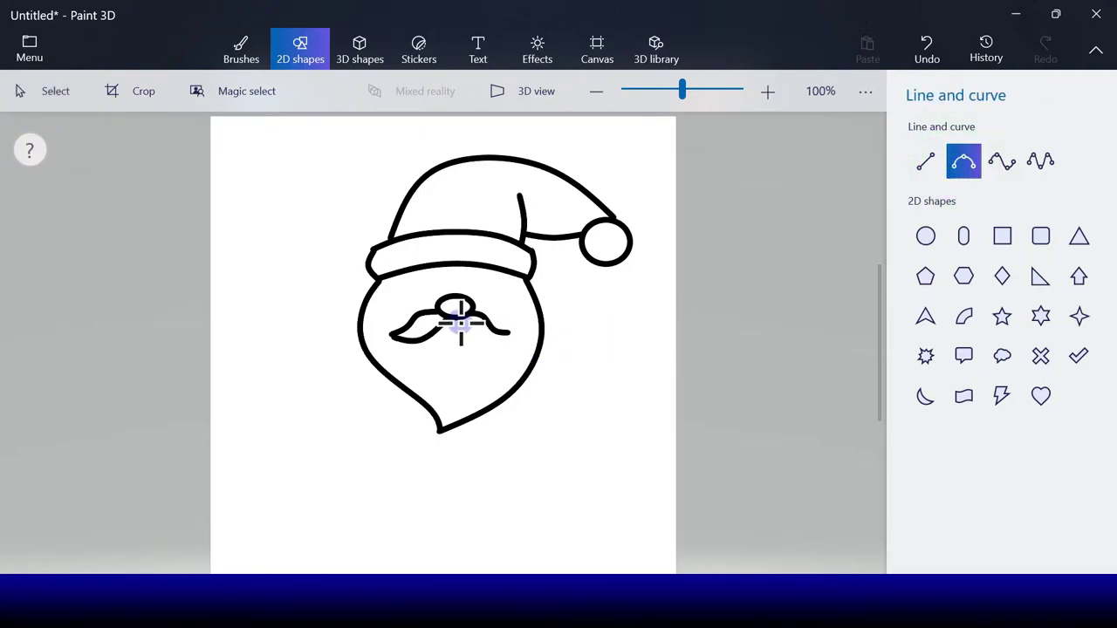
{"action": "left_click_drag", "start_coordinate": [461, 319], "coordinate": [506, 339]}
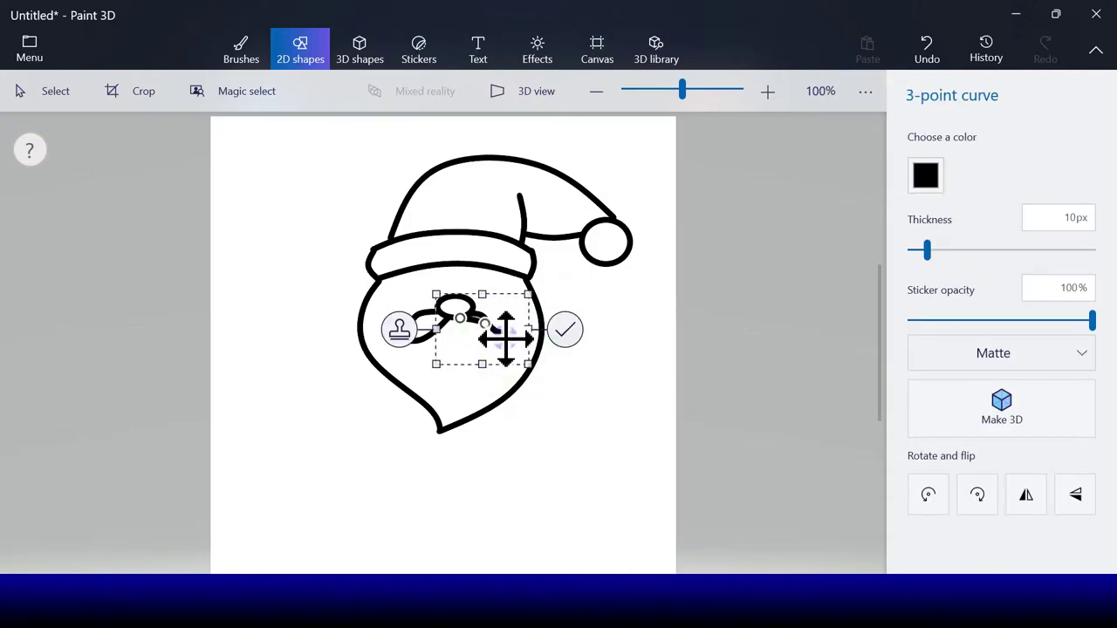
{"action": "left_click_drag", "start_coordinate": [506, 330], "coordinate": [503, 326]}
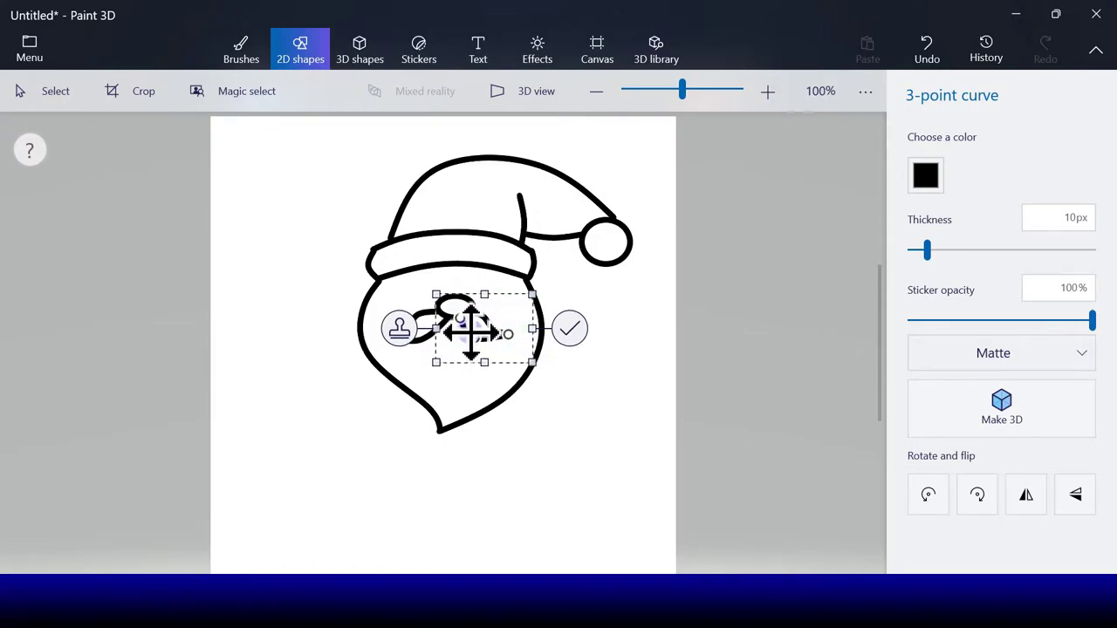
{"action": "left_click", "coordinate": [570, 329]}
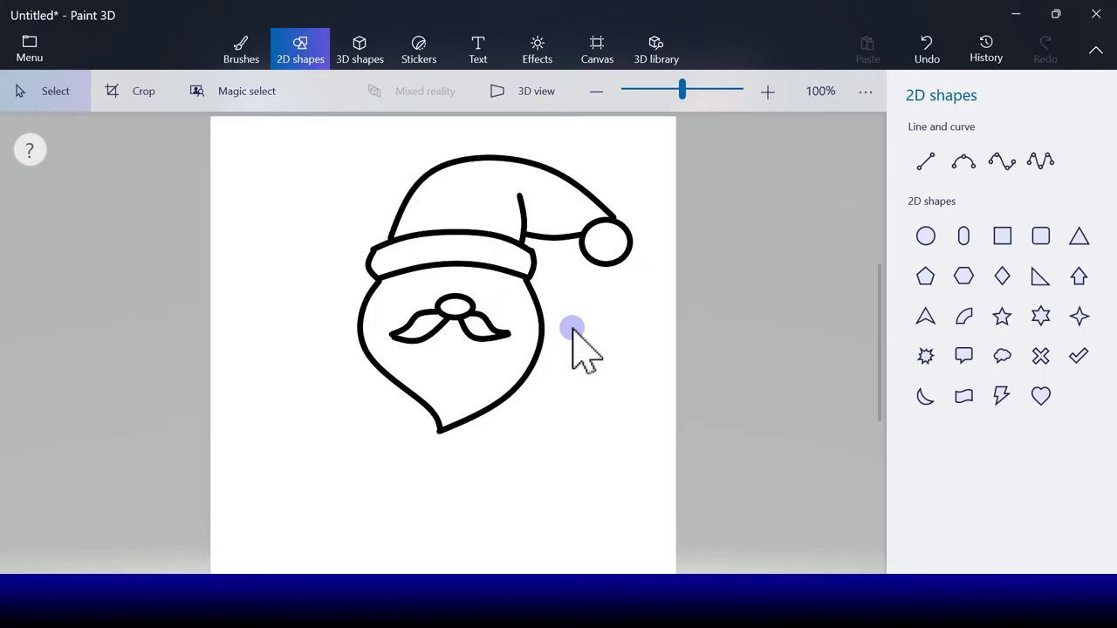
Draw the mouth as a sagging 3-point curve between the mustache halves and add the tongue inside it with a short 3-point curve
{"action": "left_click", "coordinate": [967, 164]}
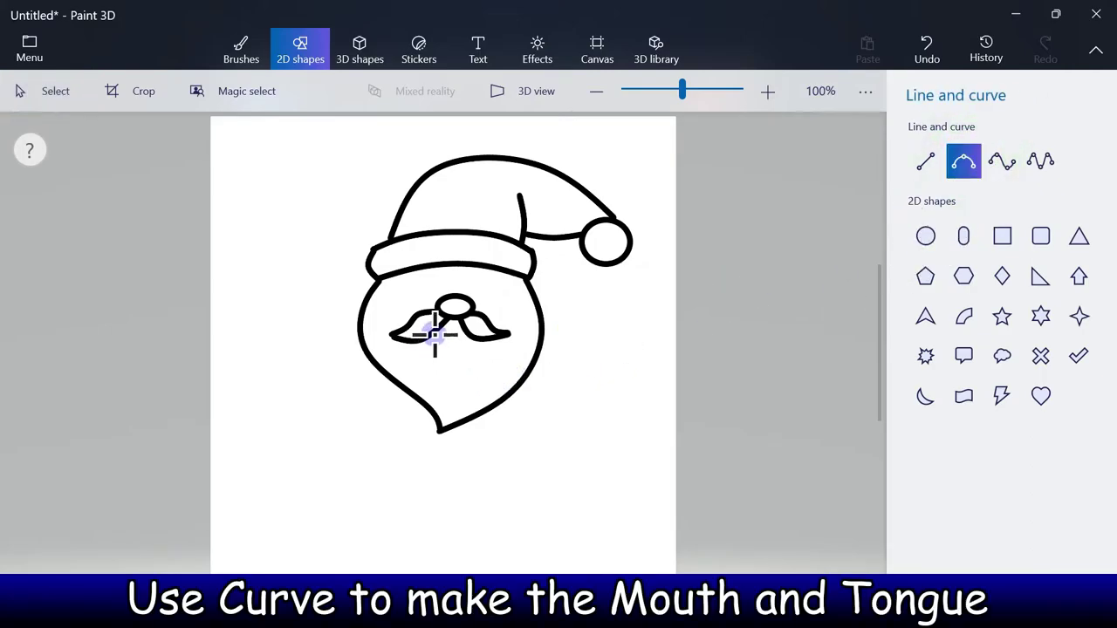
{"action": "mouse_move", "coordinate": [471, 338]}
{"action": "left_mouse_down"}
{"action": "mouse_move", "coordinate": [437, 335]}
{"action": "mouse_move", "coordinate": [447, 339]}
{"action": "left_mouse_up"}
{"action": "left_click", "coordinate": [530, 340]}
{"action": "left_click", "coordinate": [963, 160]}
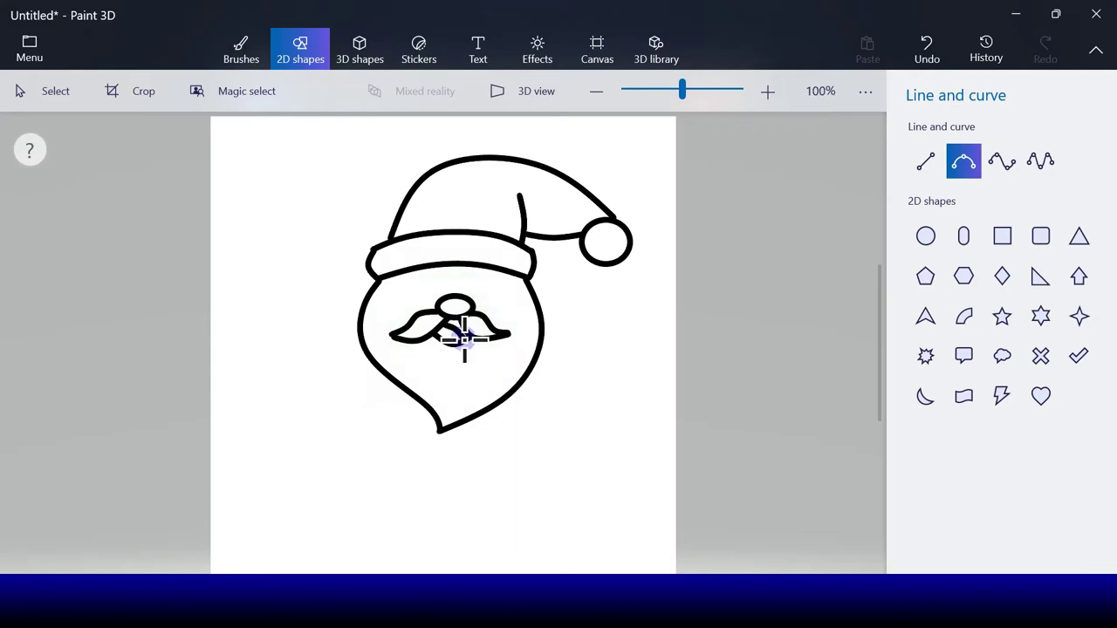
{"action": "left_click_drag", "start_coordinate": [464, 338], "coordinate": [474, 325]}
{"action": "left_click", "coordinate": [526, 338]}
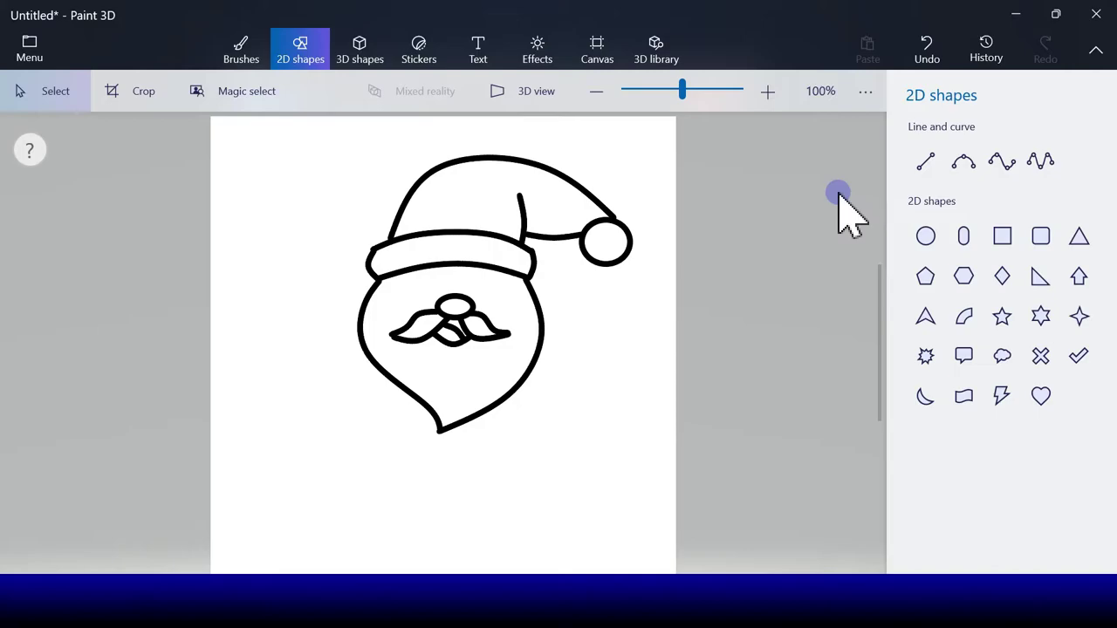
Draw a 3-point curve from the brim's lower left edge to the left mustache half, bowed outward as the face's left side
{"action": "left_click", "coordinate": [963, 161]}
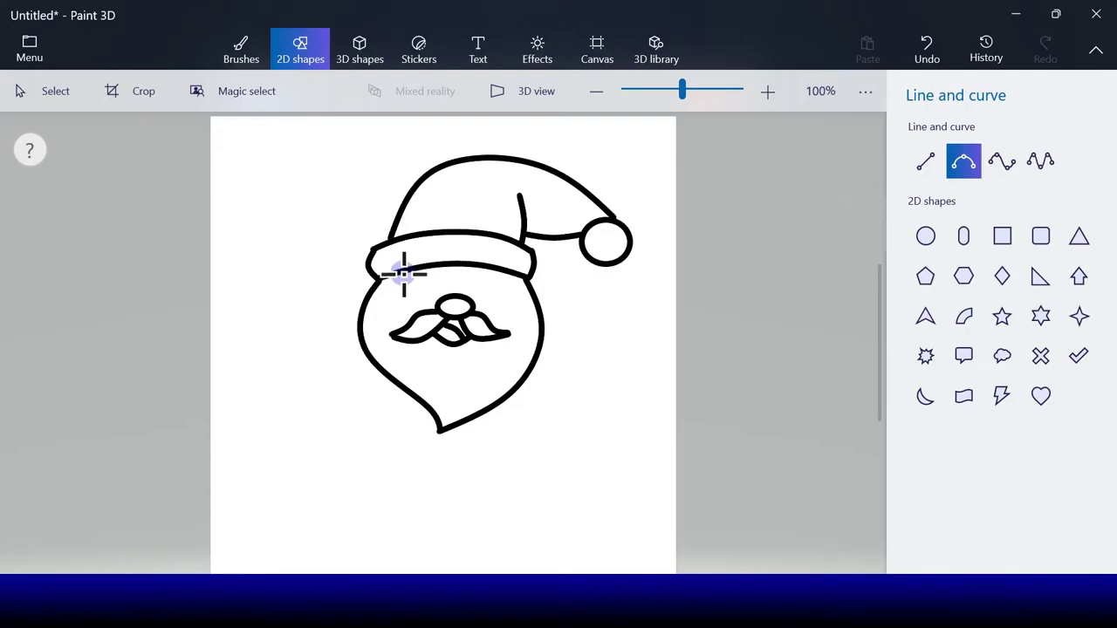
{"action": "left_click_drag", "start_coordinate": [399, 276], "coordinate": [411, 320]}
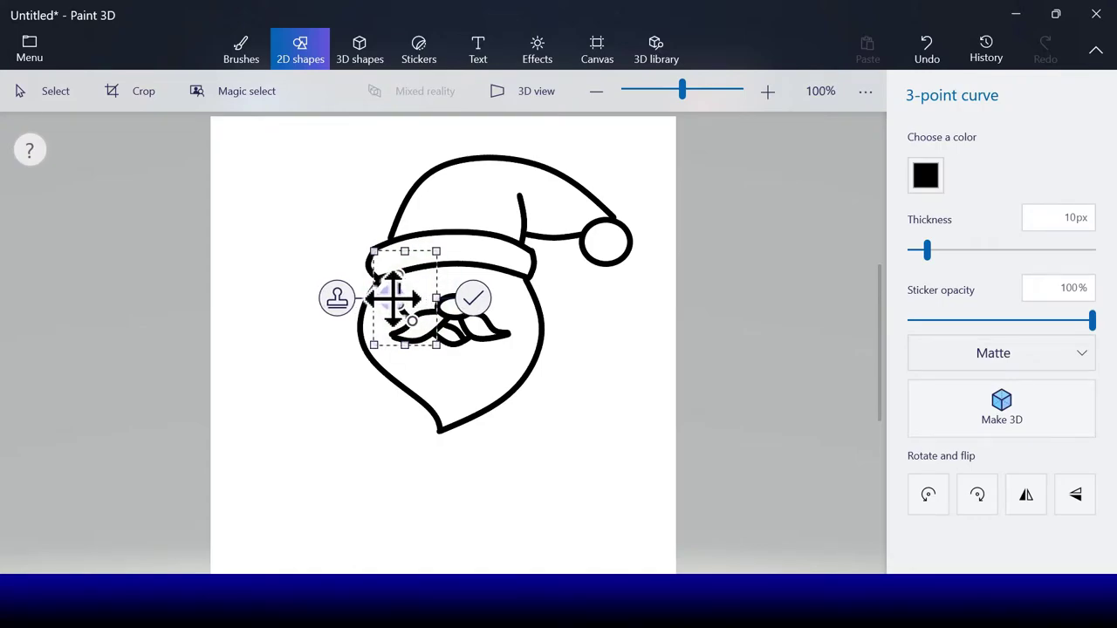
{"action": "left_click", "coordinate": [477, 305]}
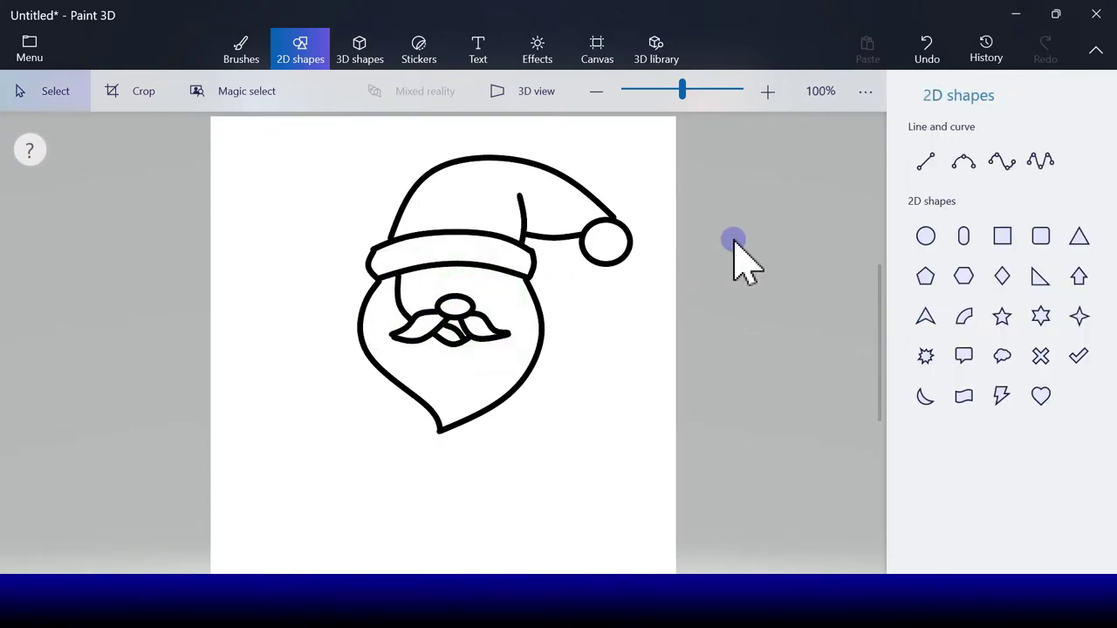
Draw a 3-point curve from the brim's lower right edge to the right mustache half, bowed outward as the face's right side
{"action": "left_click", "coordinate": [963, 166]}
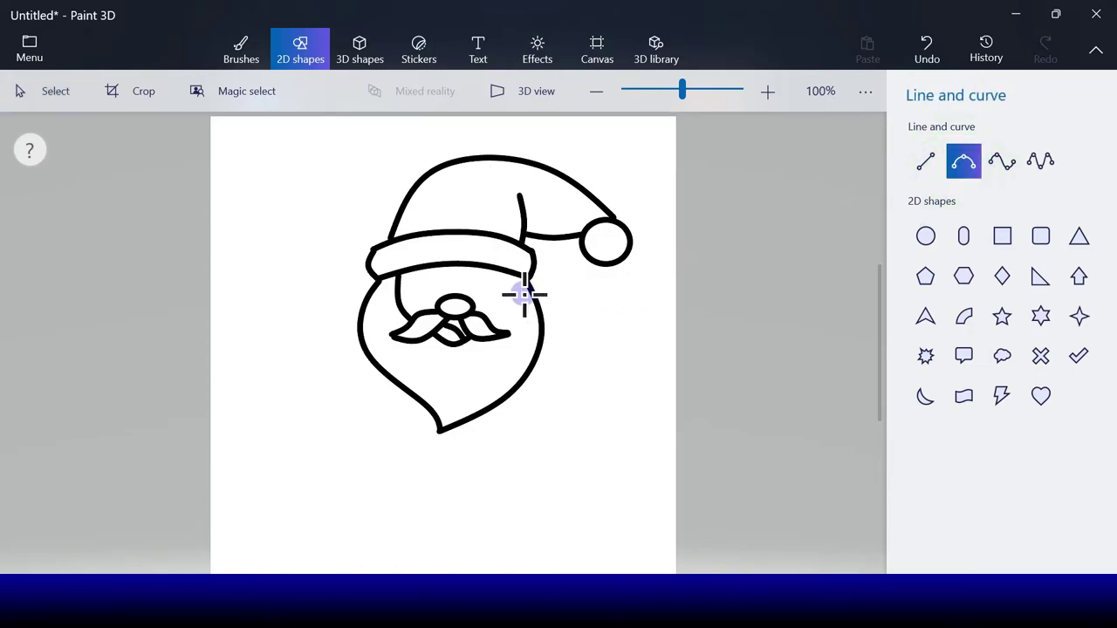
{"action": "left_click", "coordinate": [506, 271]}
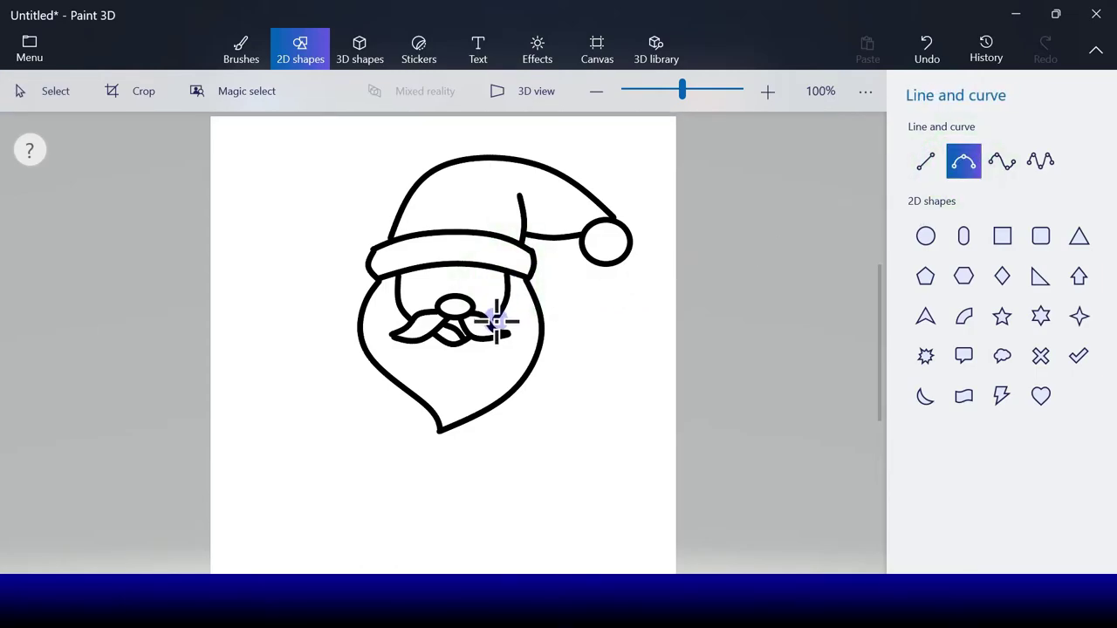
{"action": "mouse_move", "coordinate": [494, 324]}
{"action": "left_mouse_down"}
{"action": "mouse_move", "coordinate": [512, 300]}
{"action": "mouse_move", "coordinate": [500, 299]}
{"action": "left_mouse_up"}
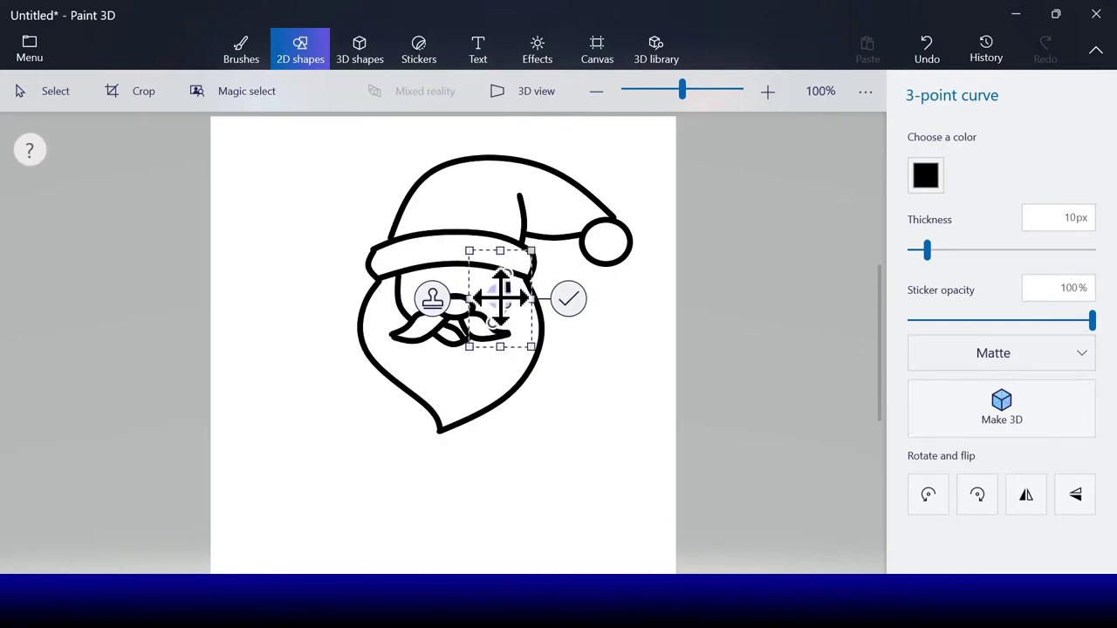
{"action": "left_click", "coordinate": [574, 299]}
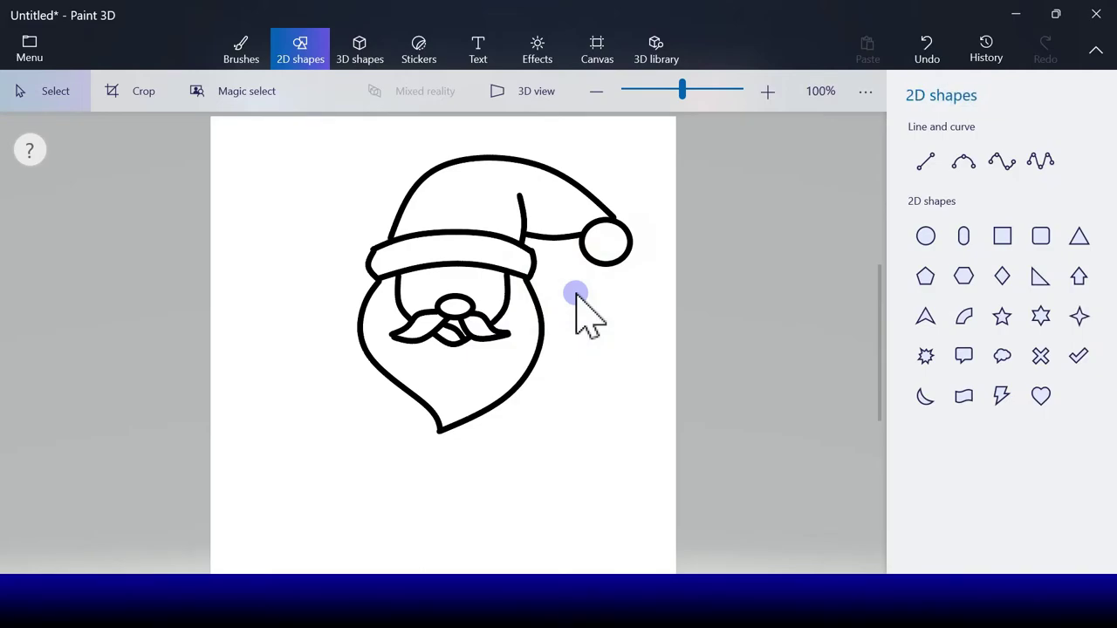
Draw a short arched 3-point curve just below the hat brim, above and left of the nose, as the left eyebrow
{"action": "left_click", "coordinate": [963, 163]}
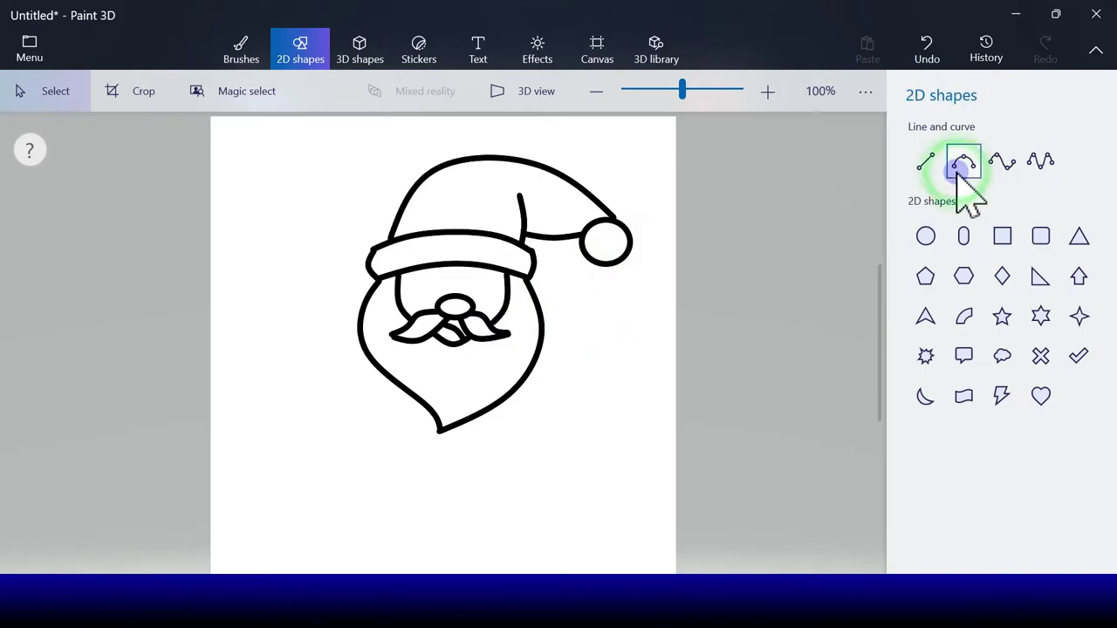
{"action": "left_click_drag", "start_coordinate": [422, 276], "coordinate": [469, 274]}
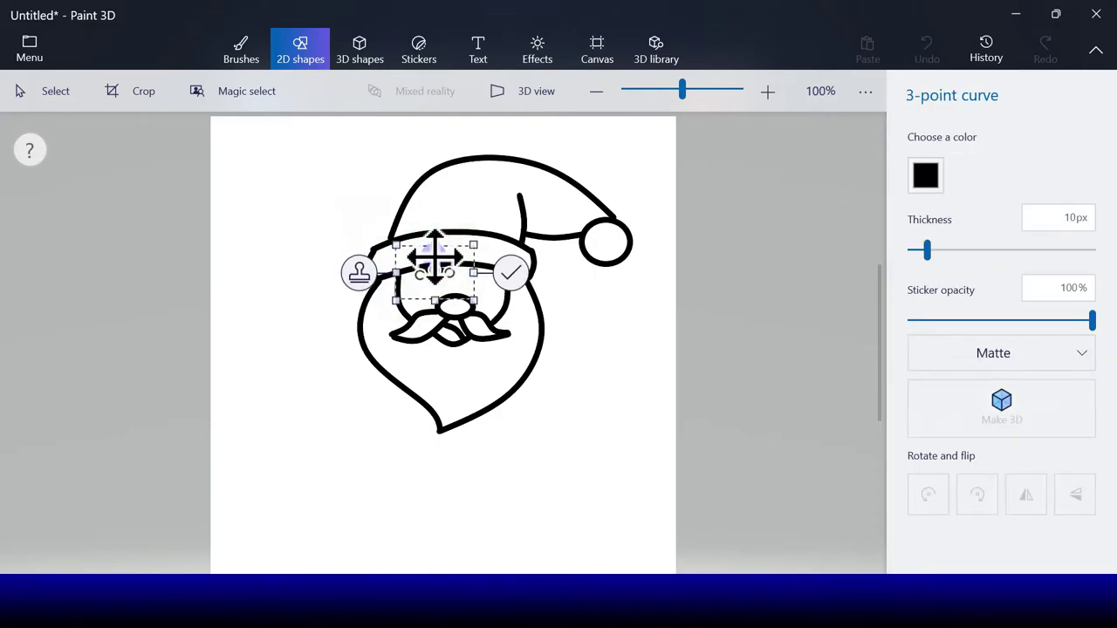
{"action": "left_click", "coordinate": [480, 277]}
{"action": "left_click_drag", "start_coordinate": [478, 277], "coordinate": [485, 277]}
{"action": "left_click", "coordinate": [926, 48]}
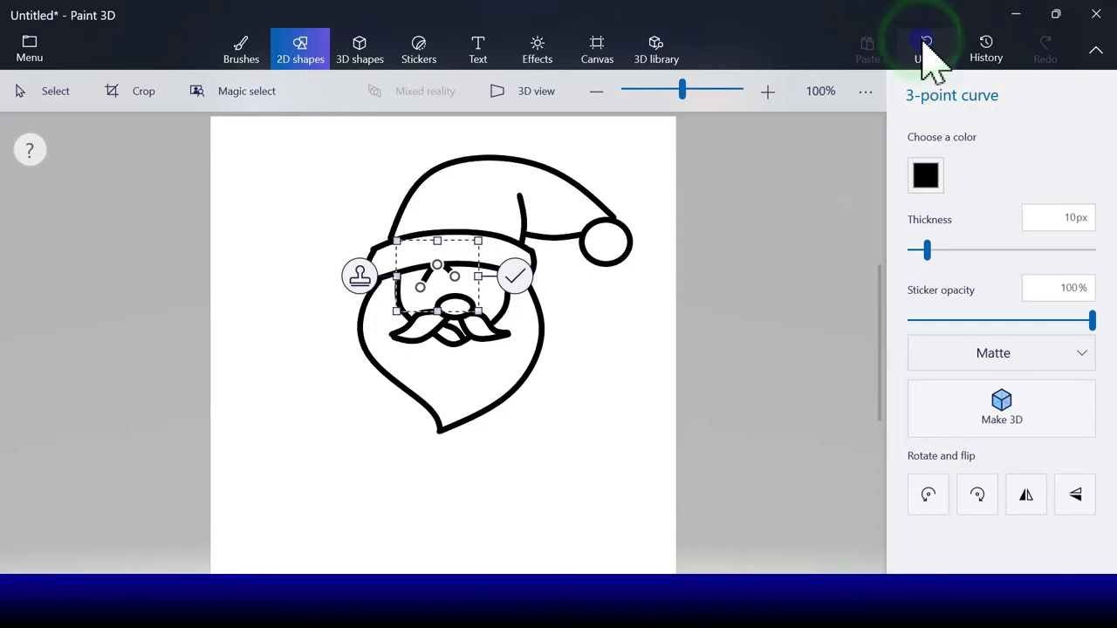
{"action": "left_click", "coordinate": [963, 165]}
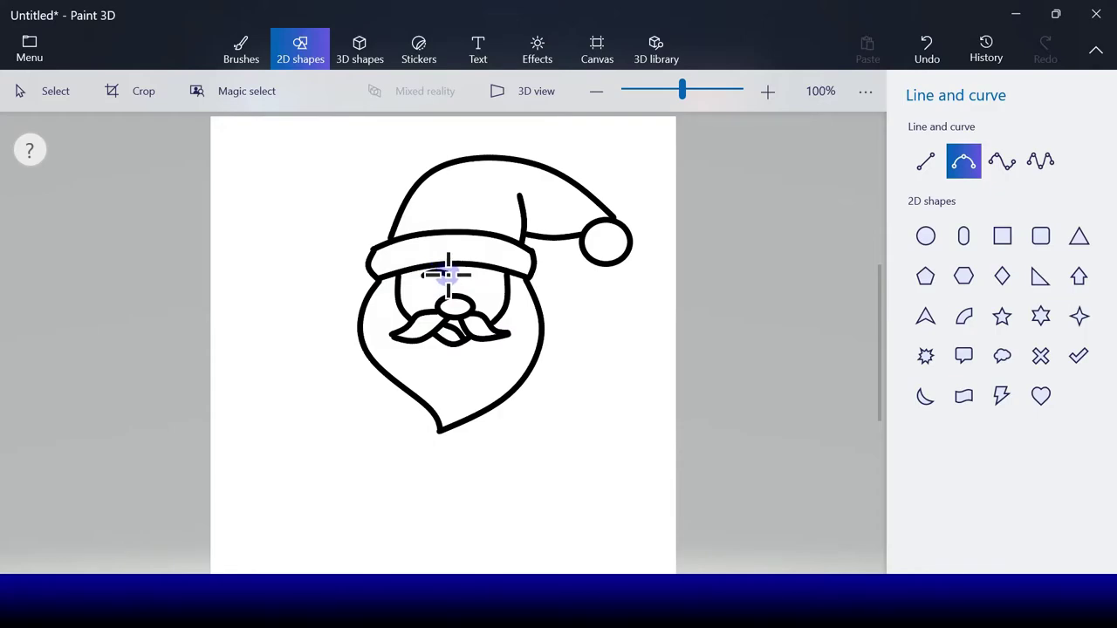
{"action": "mouse_move", "coordinate": [469, 274]}
{"action": "left_mouse_down"}
{"action": "mouse_move", "coordinate": [399, 274]}
{"action": "mouse_move", "coordinate": [479, 283]}
{"action": "left_mouse_up"}
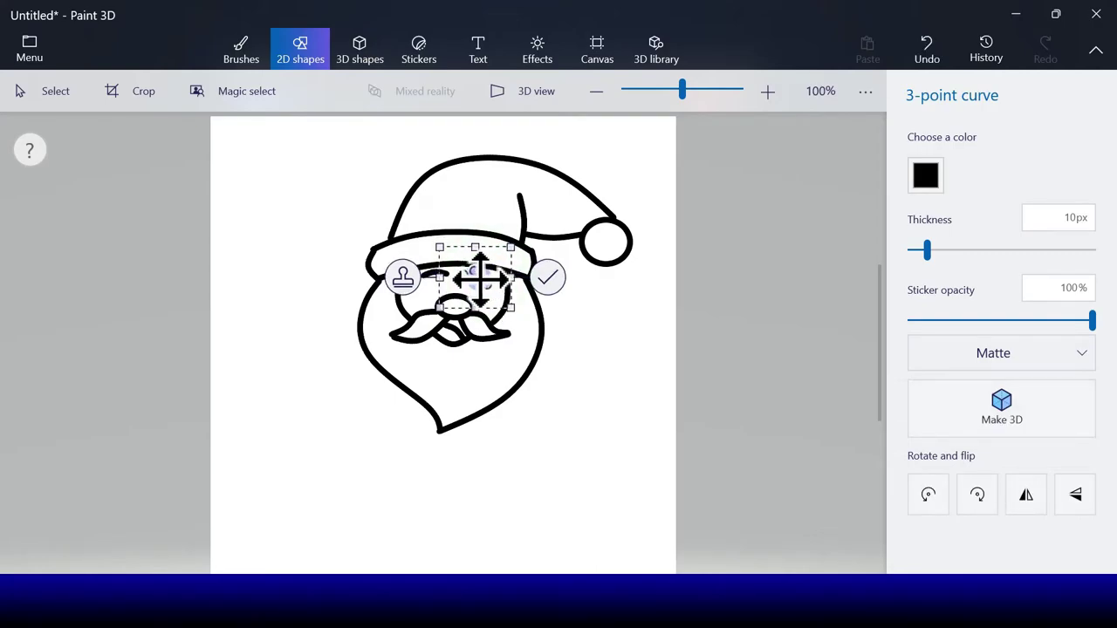
{"action": "left_click_drag", "start_coordinate": [482, 276], "coordinate": [482, 275]}
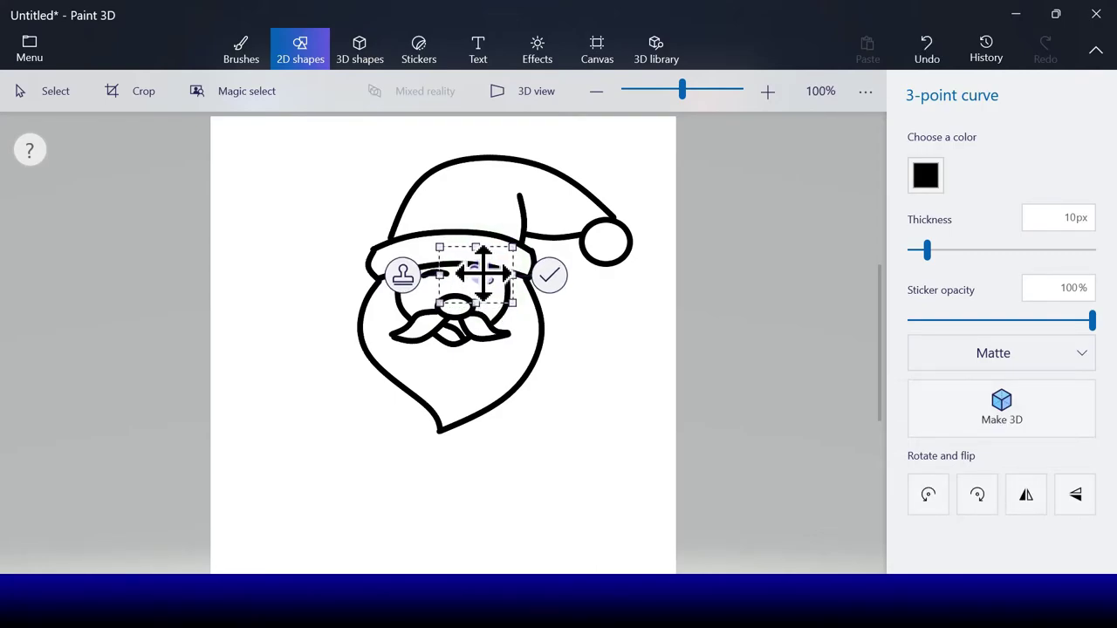
{"action": "left_click", "coordinate": [549, 276]}
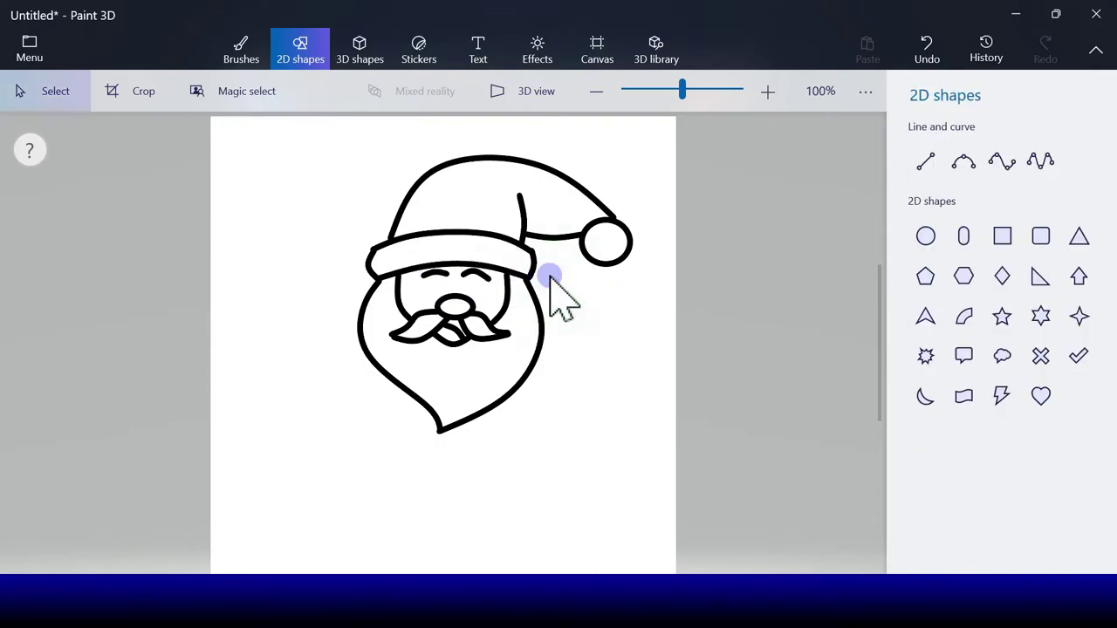
{"action": "left_click", "coordinate": [926, 48]}
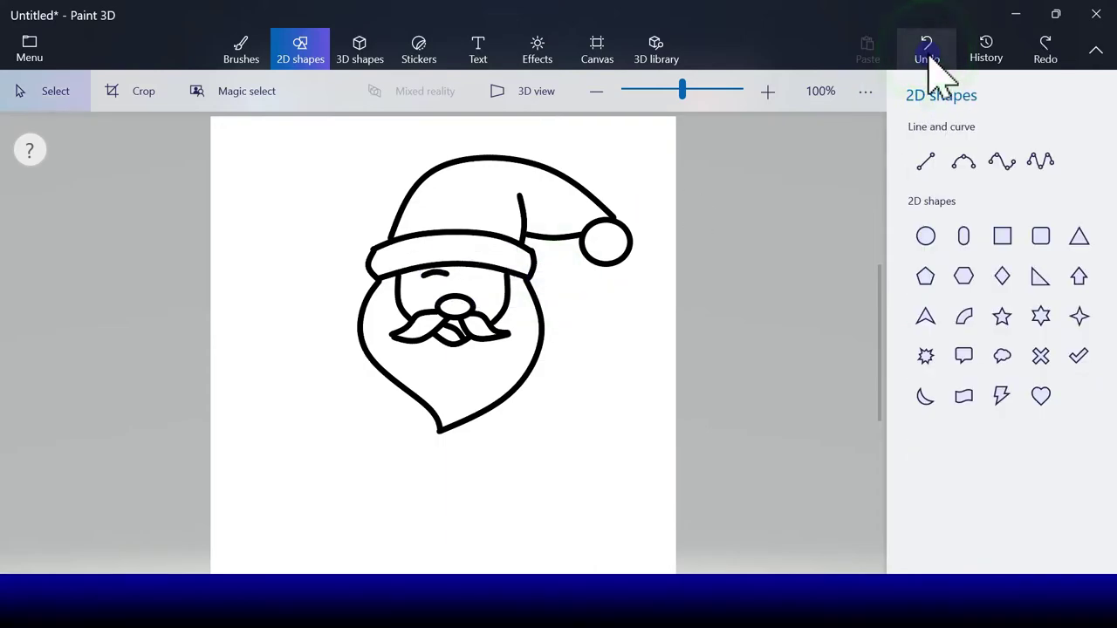
Draw a short, gently arched 3-point curve above and right of the nose as the right eyebrow, level with the left one
{"action": "left_click", "coordinate": [965, 224]}
{"action": "left_click", "coordinate": [962, 166]}
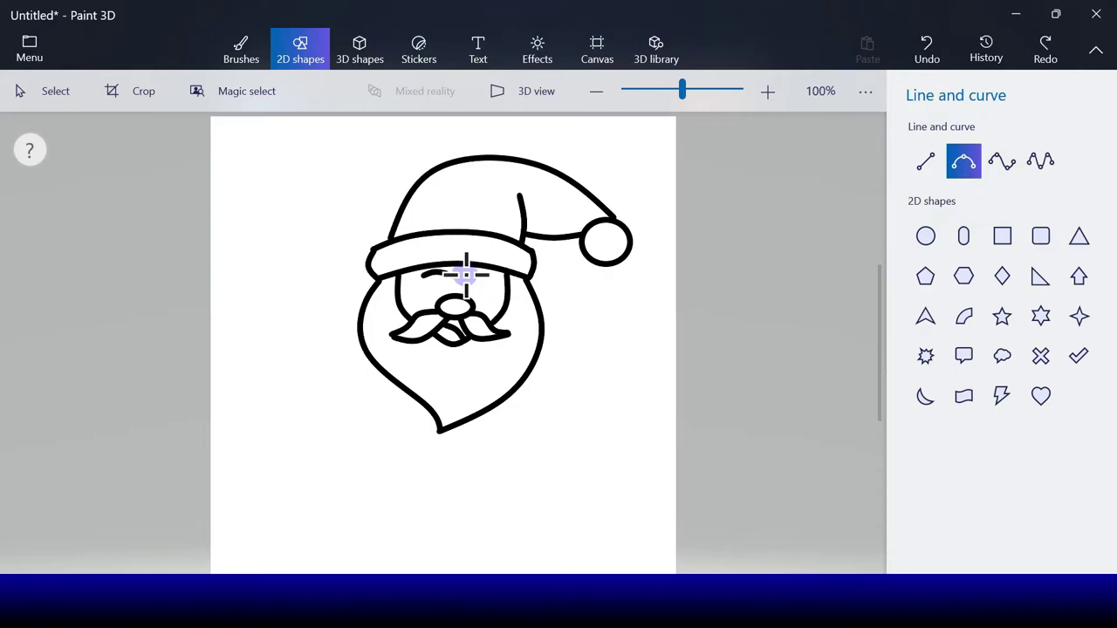
{"action": "left_click_drag", "start_coordinate": [463, 274], "coordinate": [474, 270]}
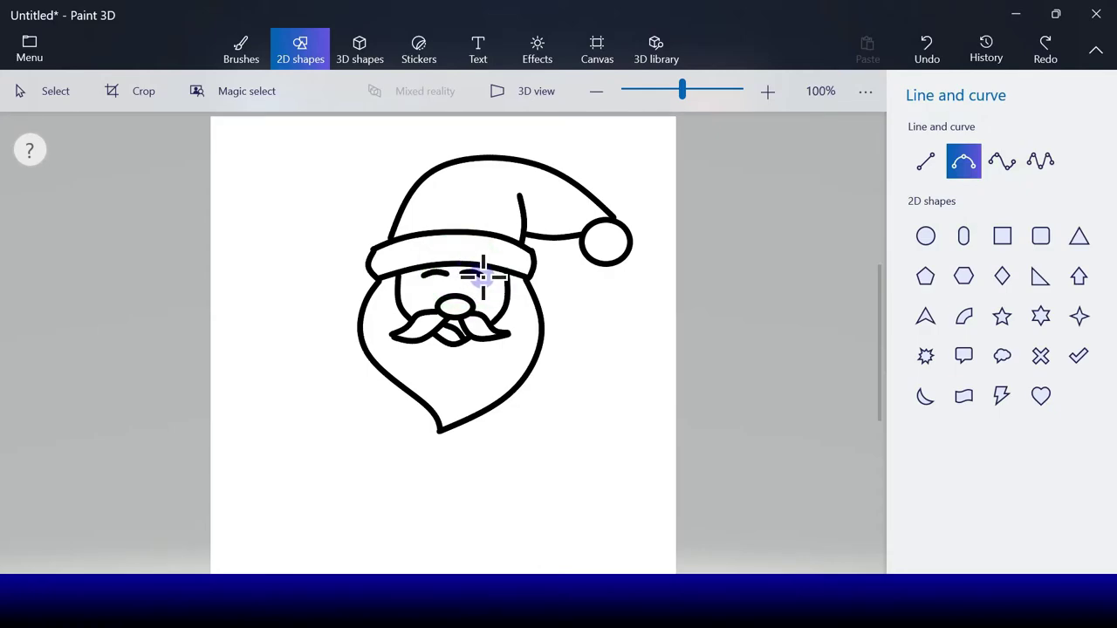
{"action": "left_click", "coordinate": [483, 278]}
{"action": "left_click", "coordinate": [550, 277]}
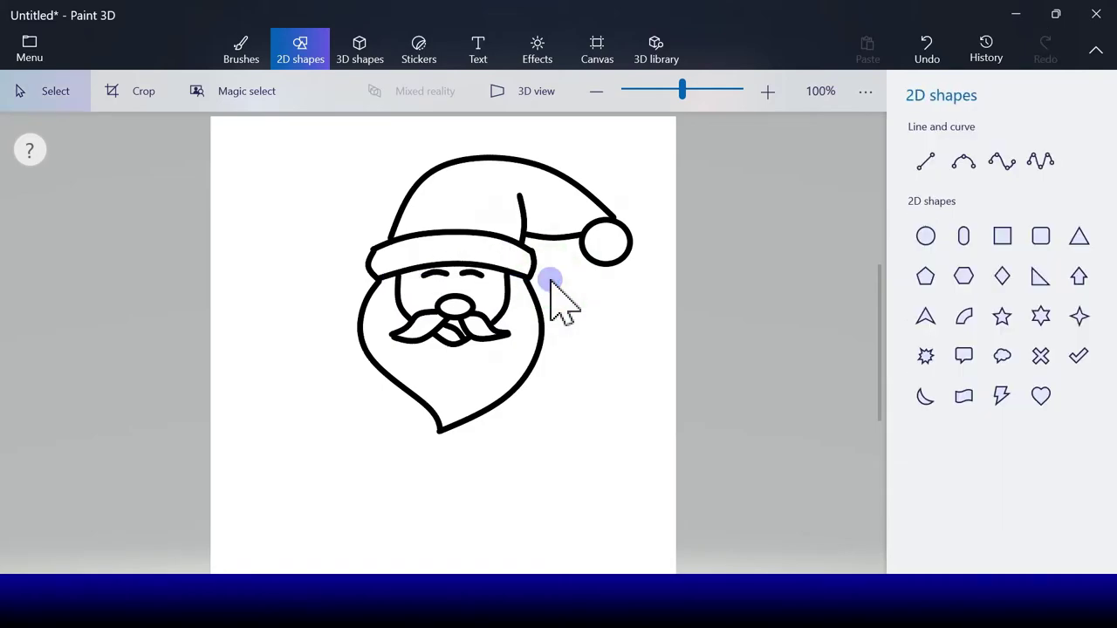
Draw a tiny circle under the left eyebrow as one eye and stamp a copy under the right eyebrow as the other
{"action": "left_click", "coordinate": [927, 236]}
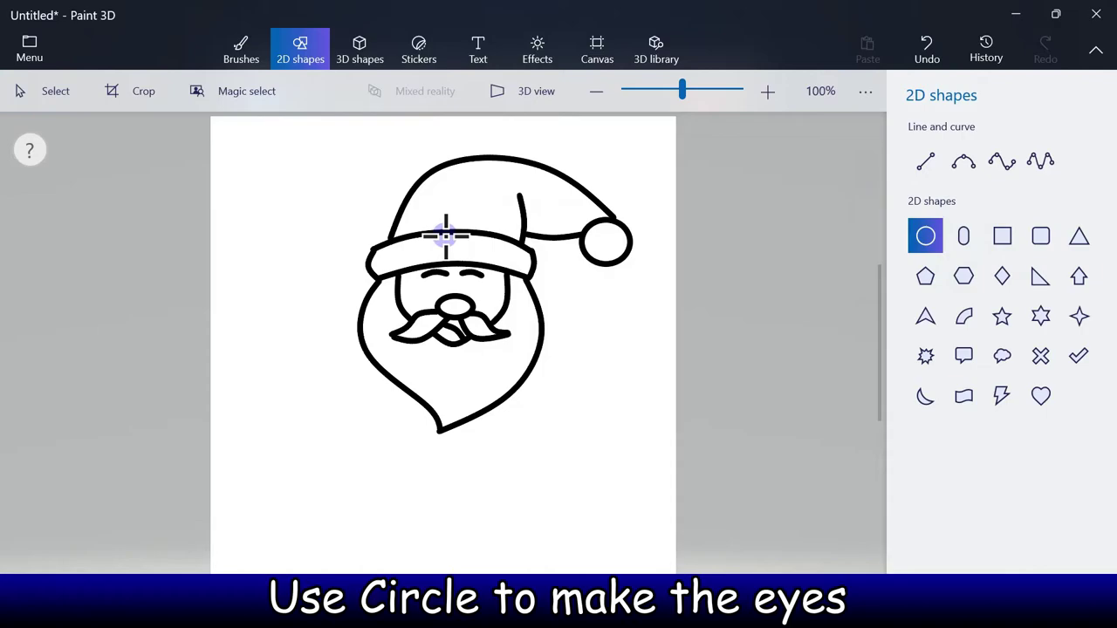
{"action": "left_click", "coordinate": [443, 291]}
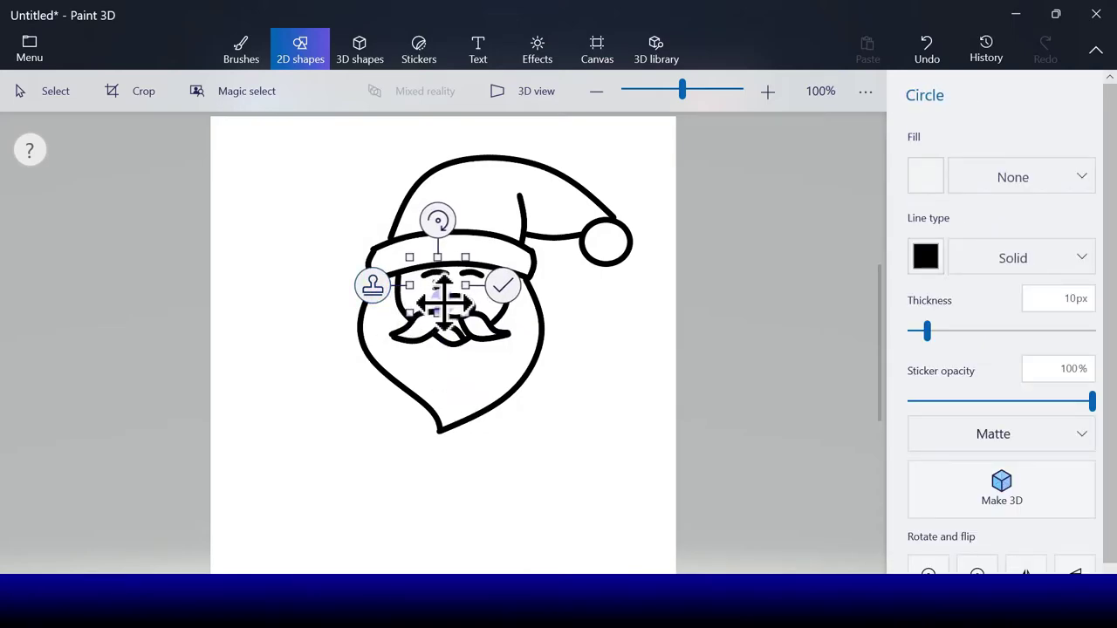
{"action": "left_click_drag", "start_coordinate": [443, 301], "coordinate": [450, 304]}
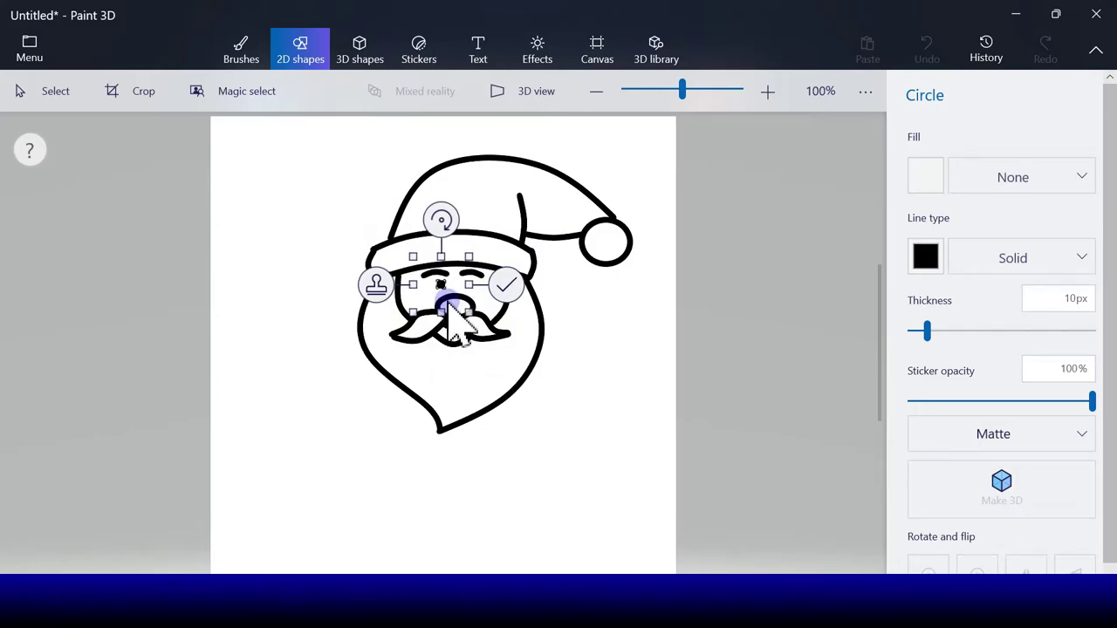
{"action": "left_click", "coordinate": [376, 284]}
{"action": "left_click_drag", "start_coordinate": [454, 306], "coordinate": [474, 298]}
{"action": "left_click", "coordinate": [536, 286]}
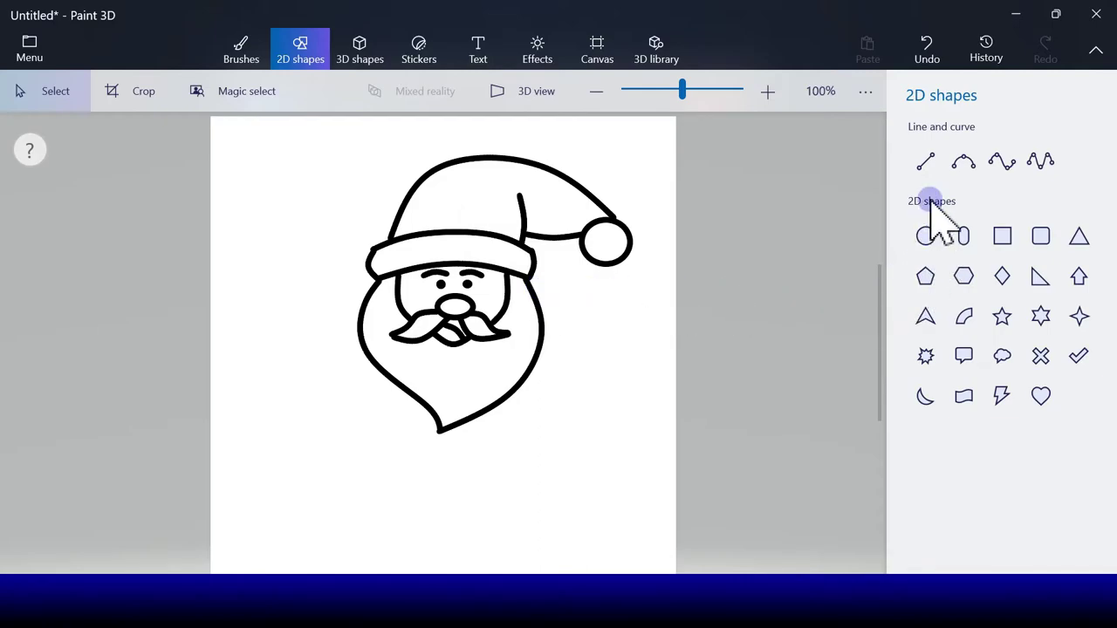
Draw two short straight lines slanting up and outward from the beard's left and right edges as the arms' upper edges
{"action": "left_click", "coordinate": [925, 164]}
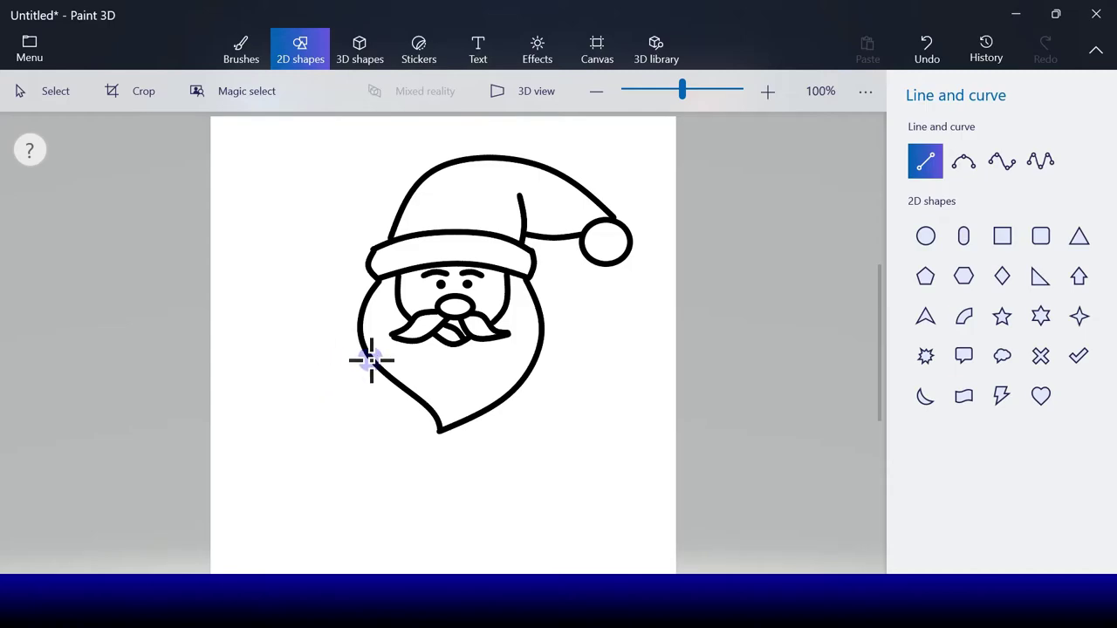
{"action": "left_click_drag", "start_coordinate": [366, 355], "coordinate": [333, 335]}
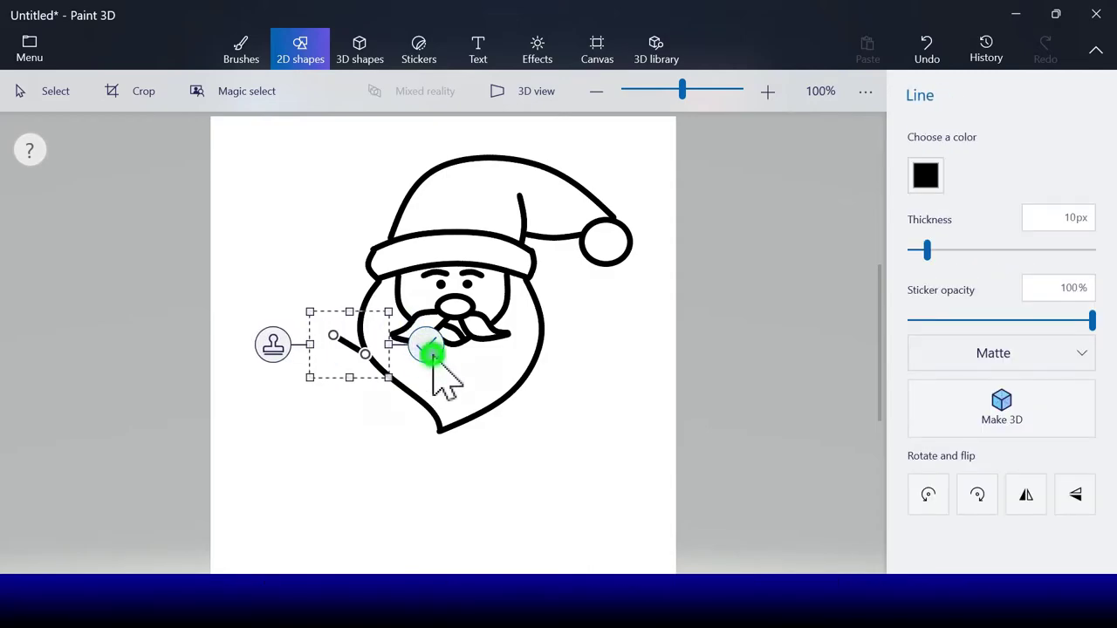
{"action": "left_click", "coordinate": [433, 358]}
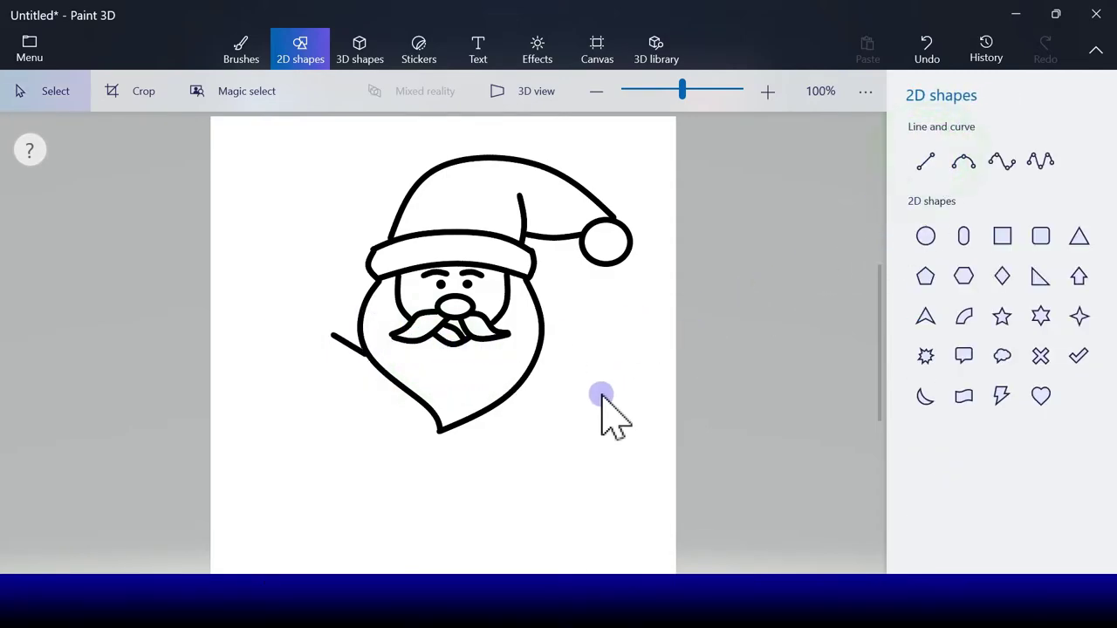
{"action": "left_click", "coordinate": [925, 159]}
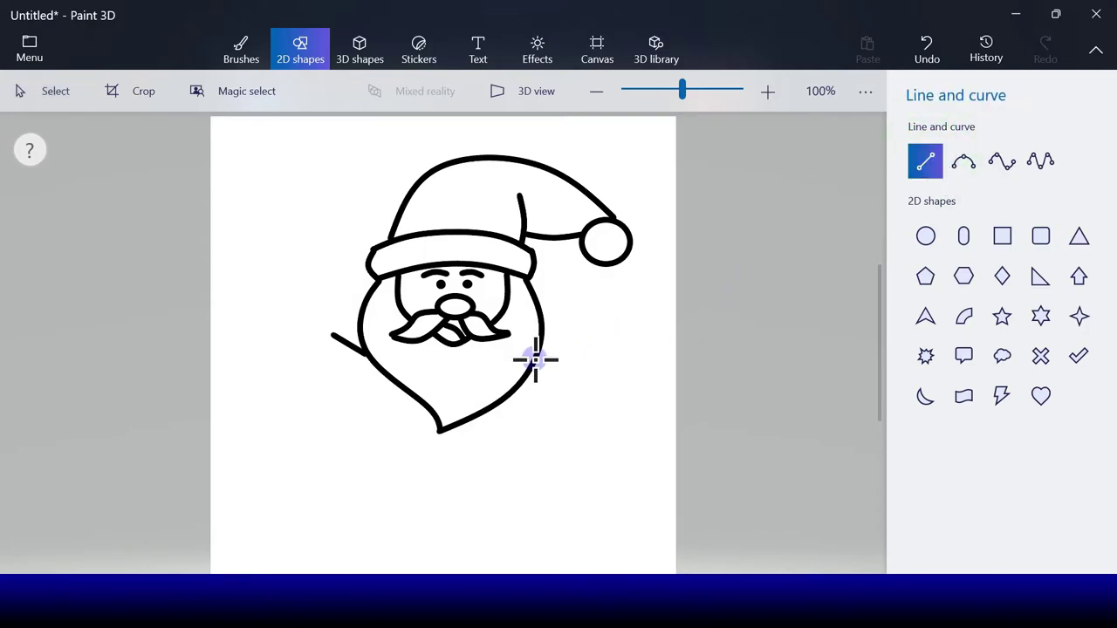
{"action": "left_click_drag", "start_coordinate": [537, 359], "coordinate": [570, 335]}
{"action": "left_click", "coordinate": [637, 365]}
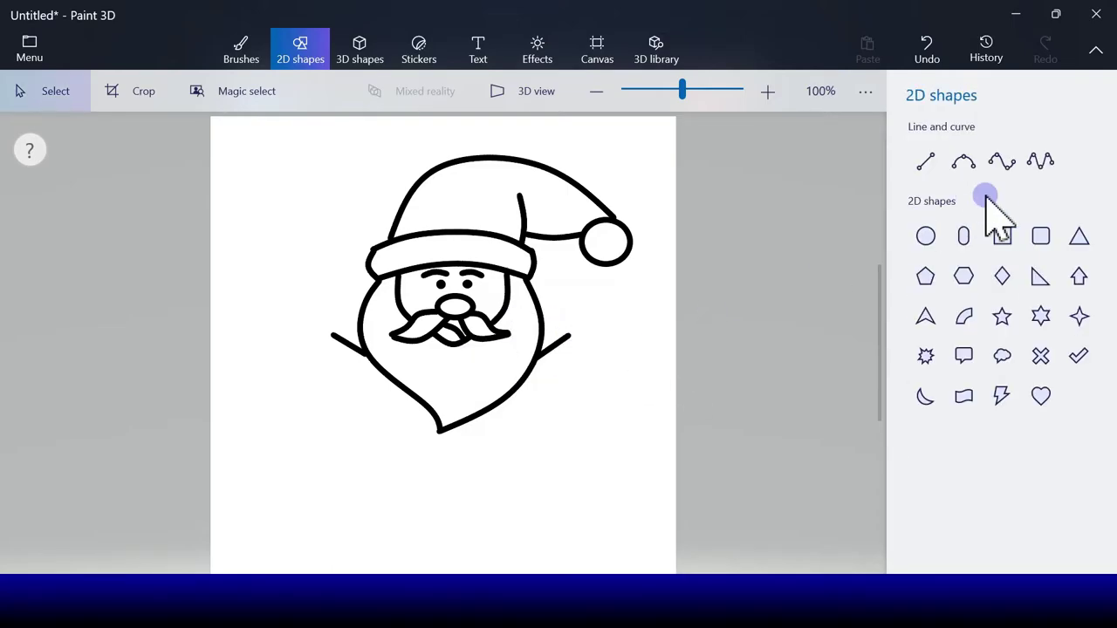
Draw a small capsule, tilt it counterclockwise and place it at the outer end of the right arm line as a glove
{"action": "left_click", "coordinate": [964, 237]}
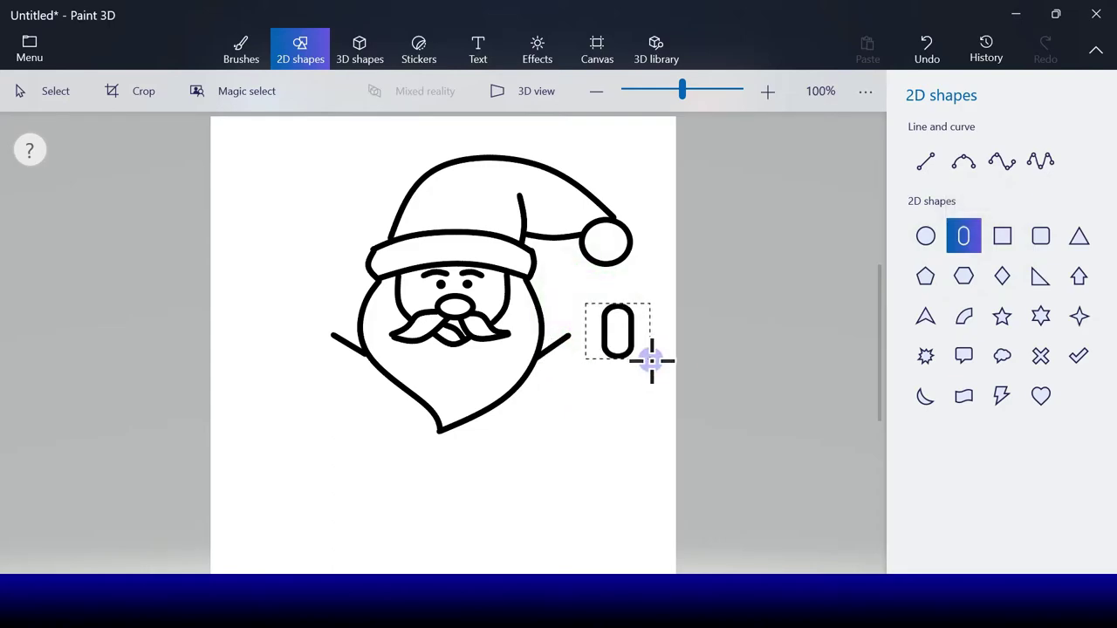
{"action": "left_click_drag", "start_coordinate": [651, 360], "coordinate": [651, 358]}
{"action": "left_click_drag", "start_coordinate": [616, 264], "coordinate": [573, 280]}
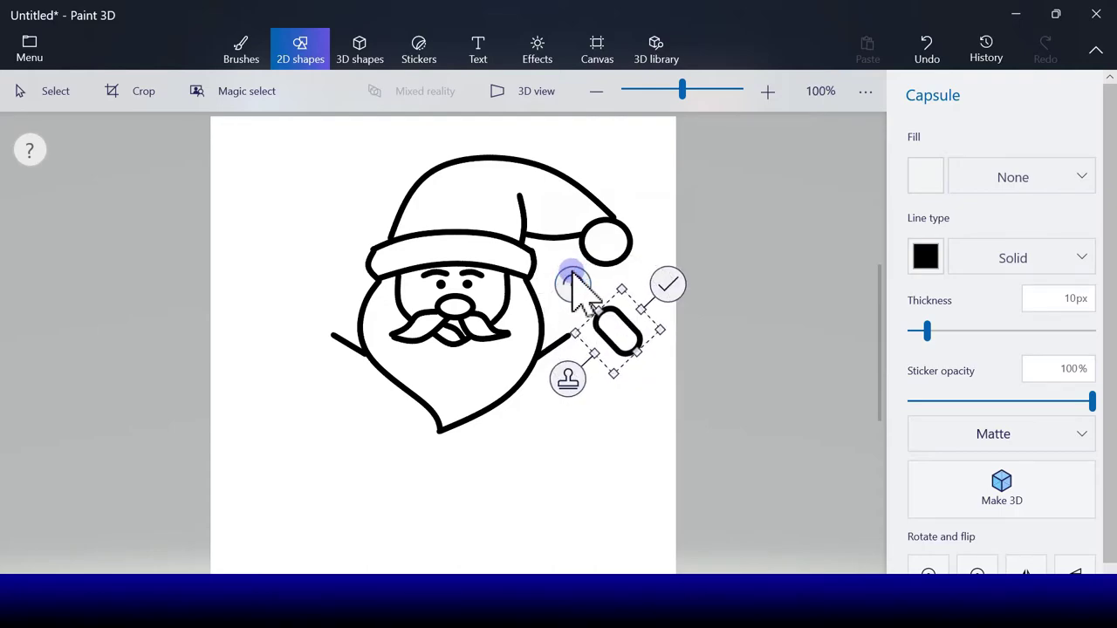
{"action": "left_click_drag", "start_coordinate": [629, 330], "coordinate": [604, 337]}
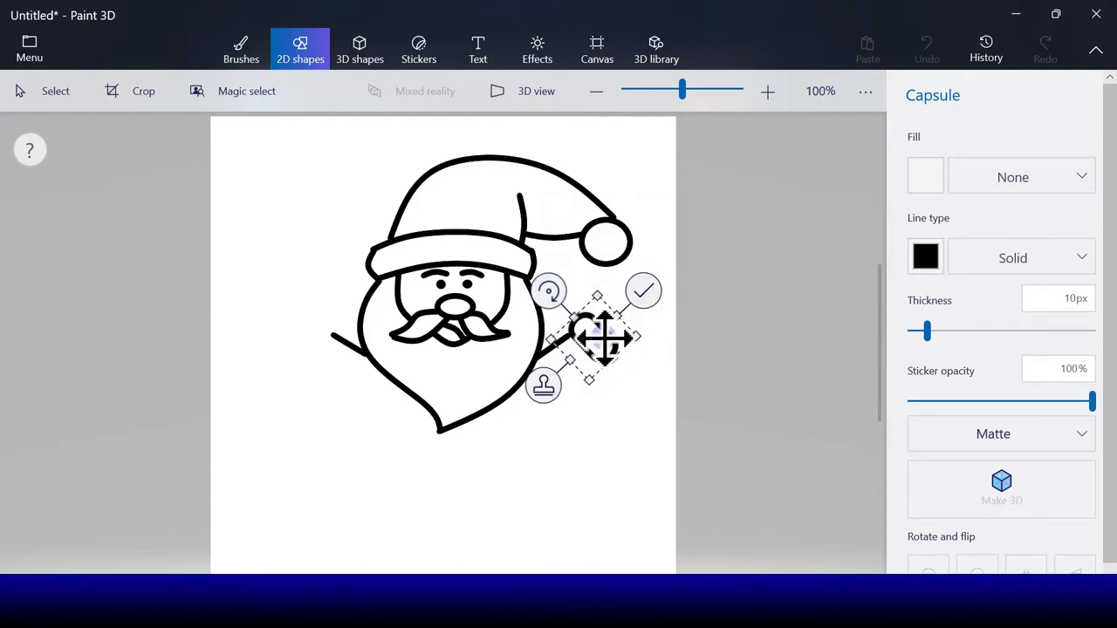
{"action": "mouse_move", "coordinate": [550, 293]}
{"action": "left_mouse_down"}
{"action": "mouse_move", "coordinate": [563, 310]}
{"action": "mouse_move", "coordinate": [561, 296]}
{"action": "left_mouse_up"}
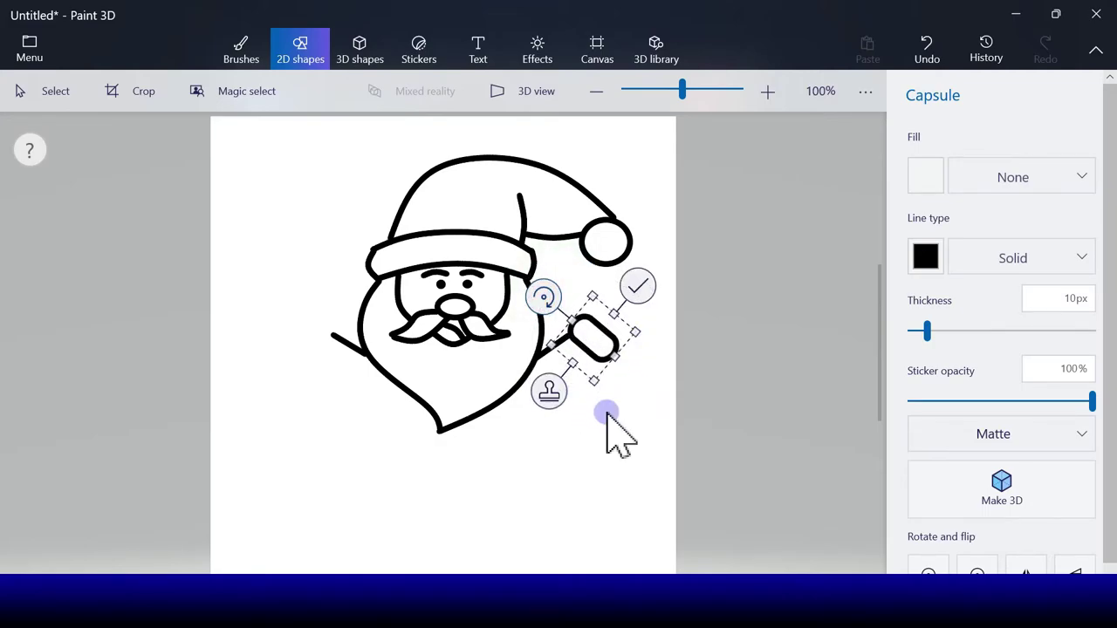
Stamp a copy of the capsule, rotate it to mirror the right one and place it at the left arm line's outer end
{"action": "left_click", "coordinate": [550, 393]}
{"action": "left_click_drag", "start_coordinate": [575, 343], "coordinate": [337, 362]}
{"action": "left_click_drag", "start_coordinate": [297, 324], "coordinate": [386, 323]}
{"action": "left_click_drag", "start_coordinate": [341, 371], "coordinate": [316, 351]}
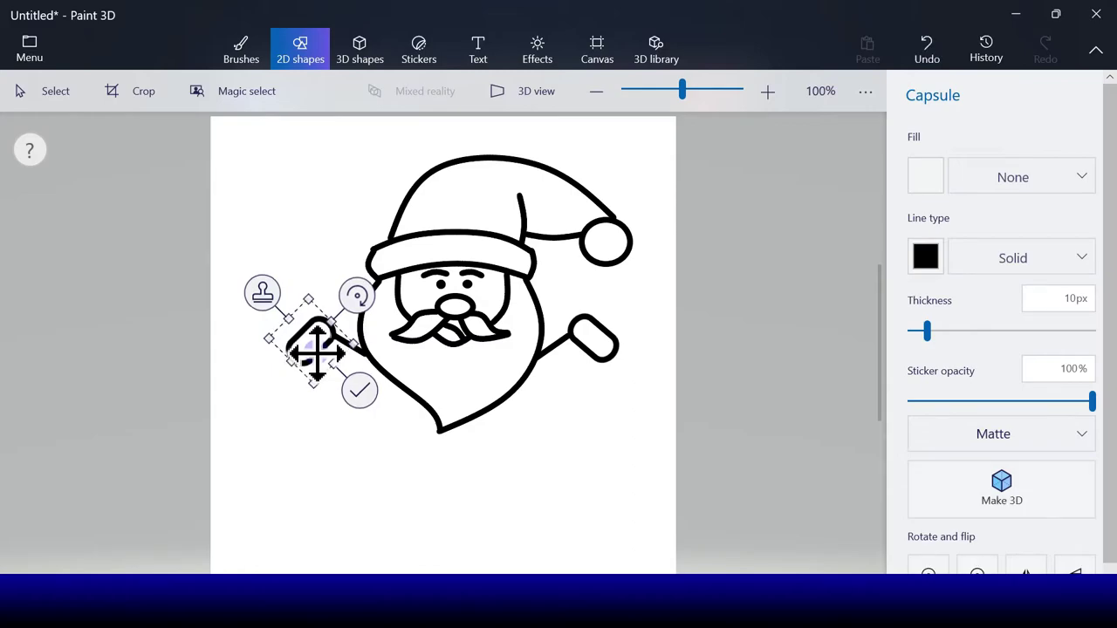
{"action": "left_click", "coordinate": [363, 394]}
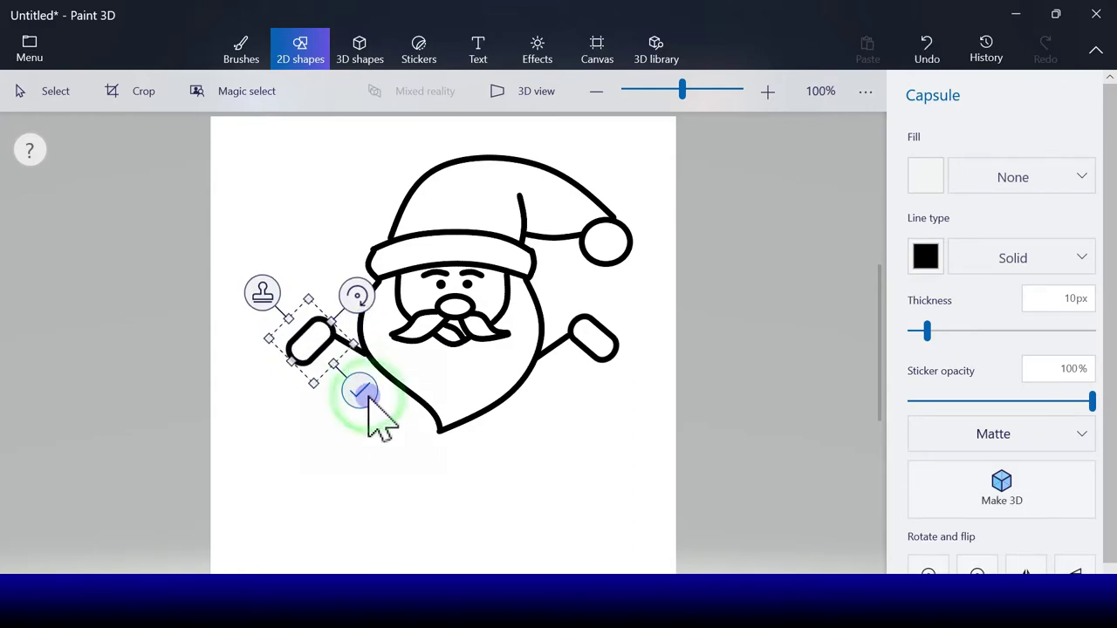
Draw a straight line from the left glove's lower corner down to the right as the left arm's lower edge
{"action": "left_click", "coordinate": [925, 161]}
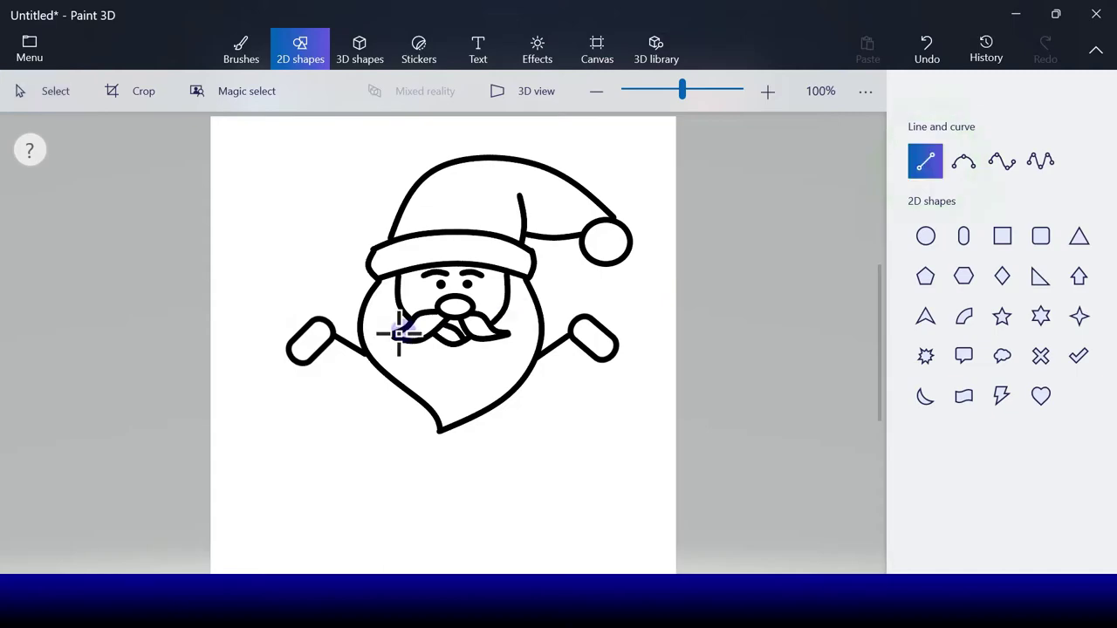
{"action": "left_click_drag", "start_coordinate": [311, 362], "coordinate": [368, 418]}
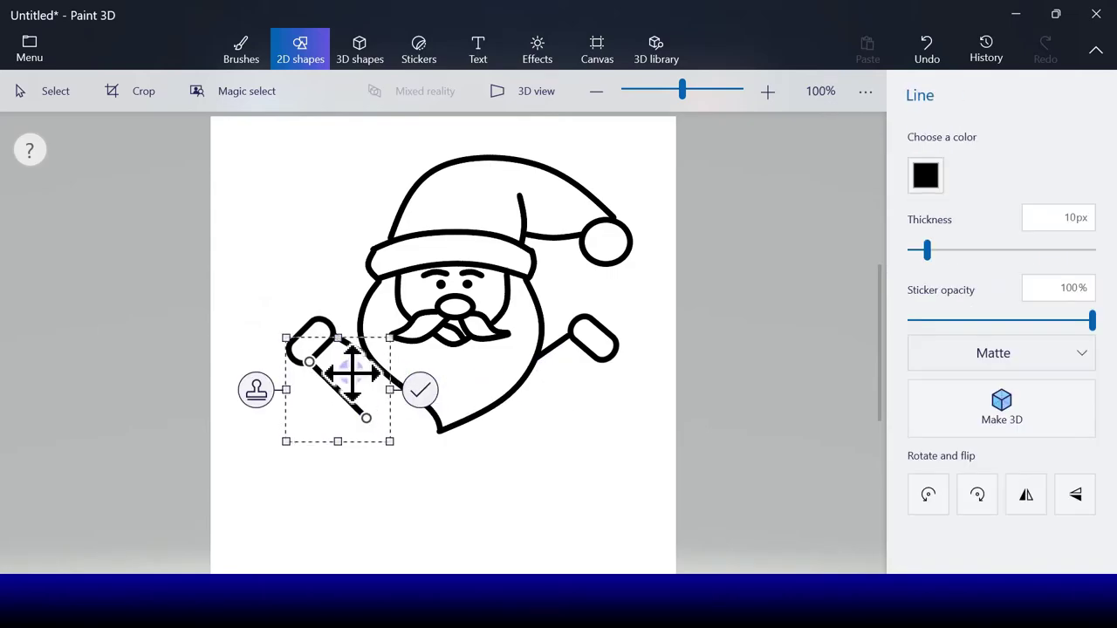
{"action": "left_click_drag", "start_coordinate": [349, 375], "coordinate": [345, 378]}
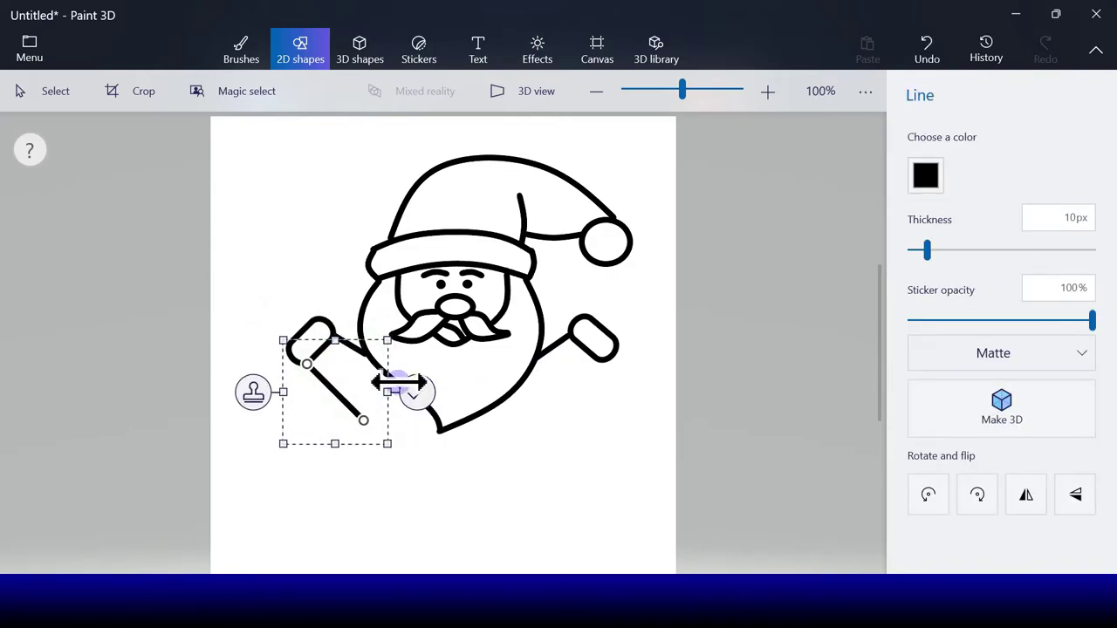
{"action": "left_click", "coordinate": [417, 395]}
Draw a straight line from the right glove's lower corner down to the left as the right arm's lower edge
{"action": "left_click", "coordinate": [925, 163]}
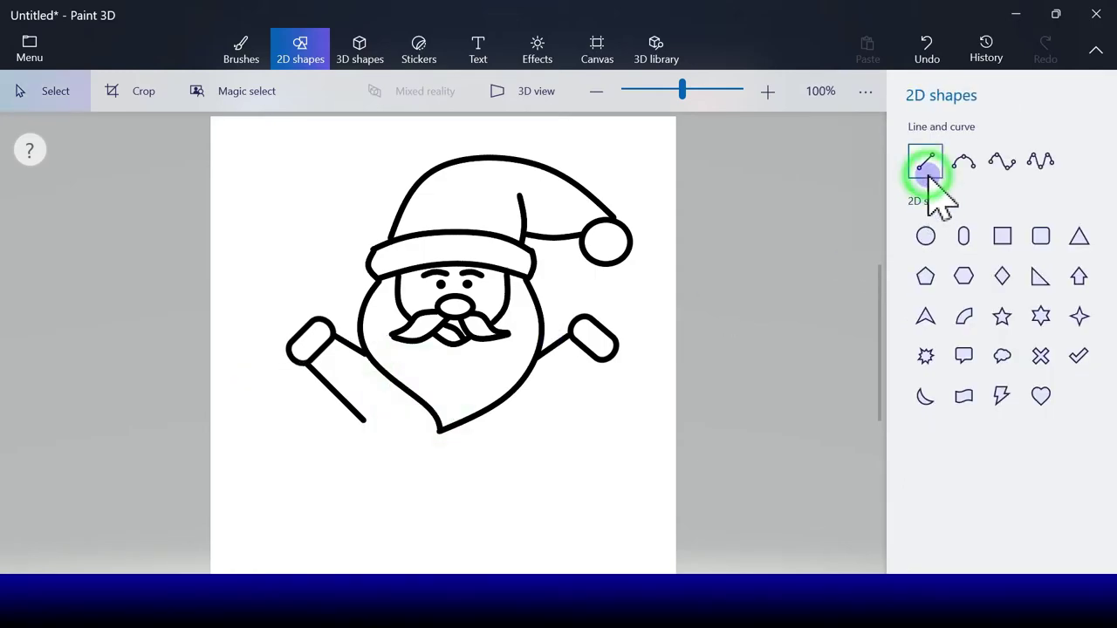
{"action": "left_click", "coordinate": [925, 168]}
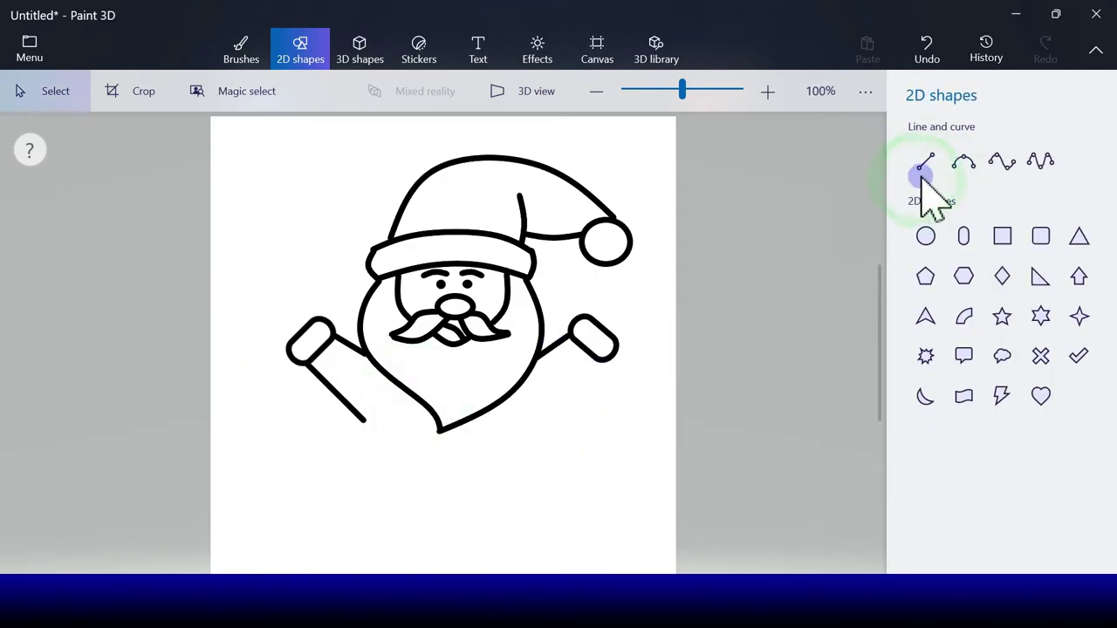
{"action": "left_click_drag", "start_coordinate": [597, 363], "coordinate": [539, 425]}
{"action": "left_click", "coordinate": [651, 394]}
{"action": "left_click", "coordinate": [925, 161]}
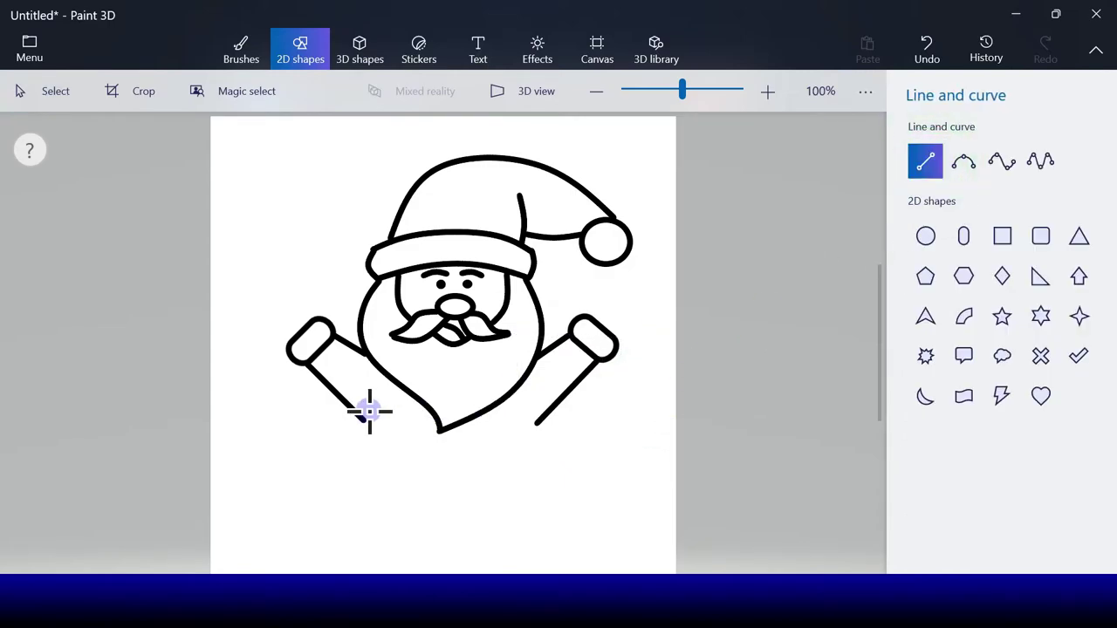
{"action": "left_click_drag", "start_coordinate": [369, 404], "coordinate": [358, 450]}
{"action": "left_click", "coordinate": [428, 428]}
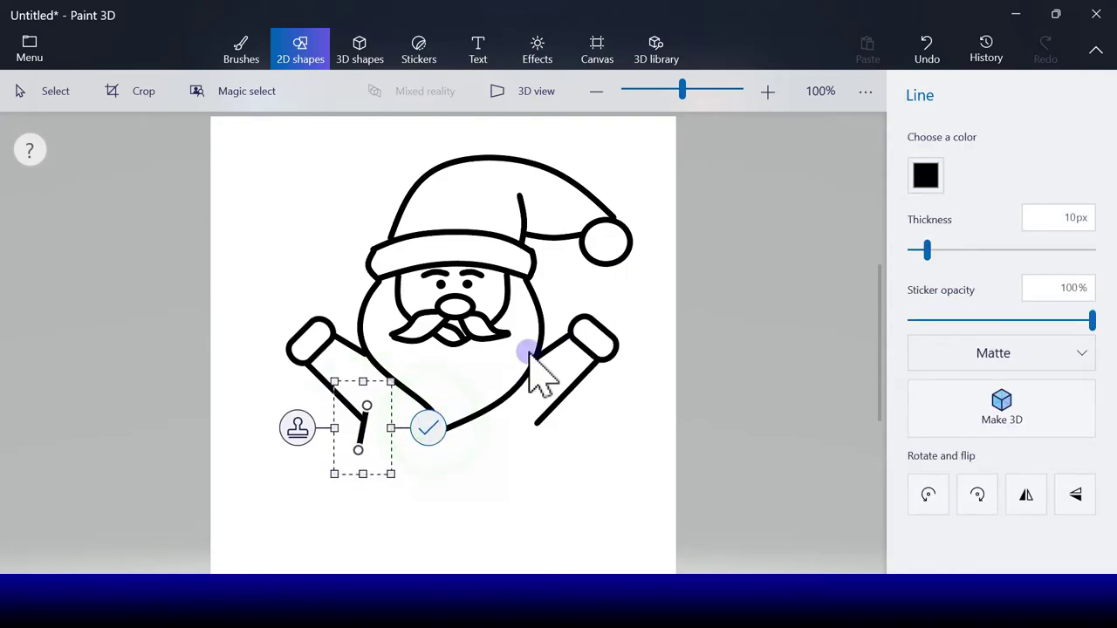
{"action": "left_click", "coordinate": [927, 48]}
Draw two short 3-point curves flaring outward and down from the arms' lower lines as the coat's left and right sides
{"action": "left_click", "coordinate": [972, 172]}
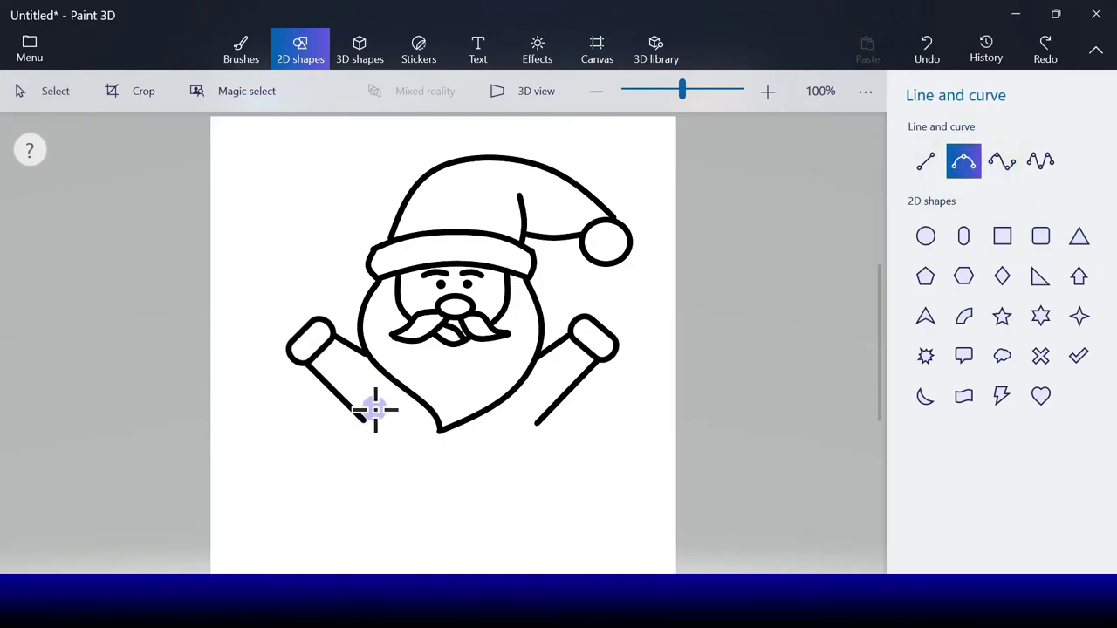
{"action": "mouse_move", "coordinate": [369, 405]}
{"action": "left_mouse_down"}
{"action": "mouse_move", "coordinate": [352, 468]}
{"action": "mouse_move", "coordinate": [358, 437]}
{"action": "left_mouse_up"}
{"action": "left_click", "coordinate": [429, 435]}
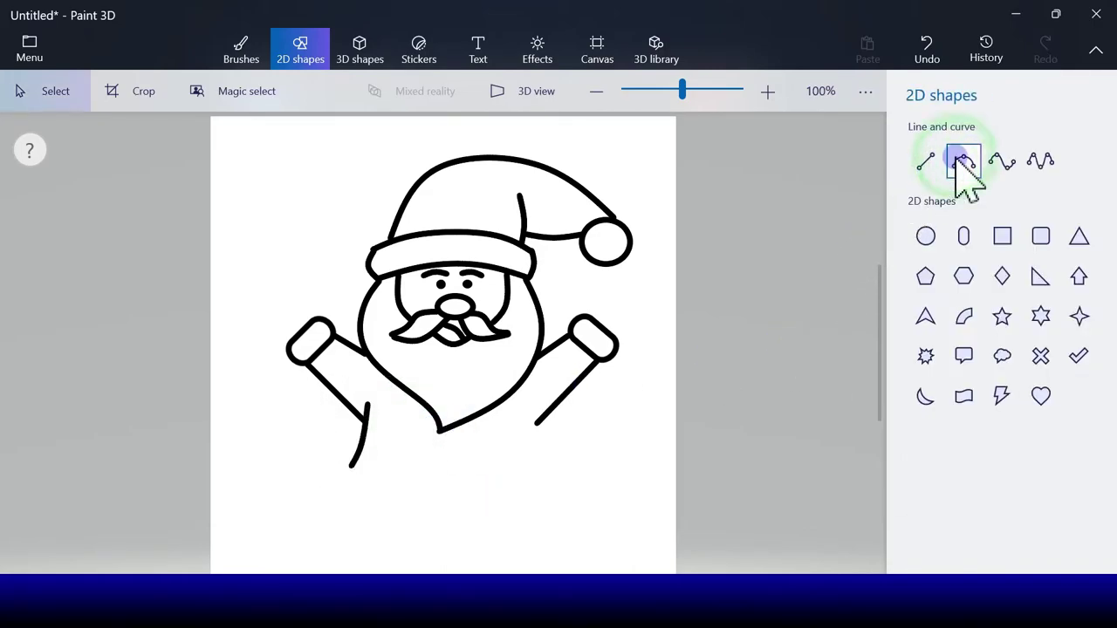
{"action": "left_click", "coordinate": [963, 163]}
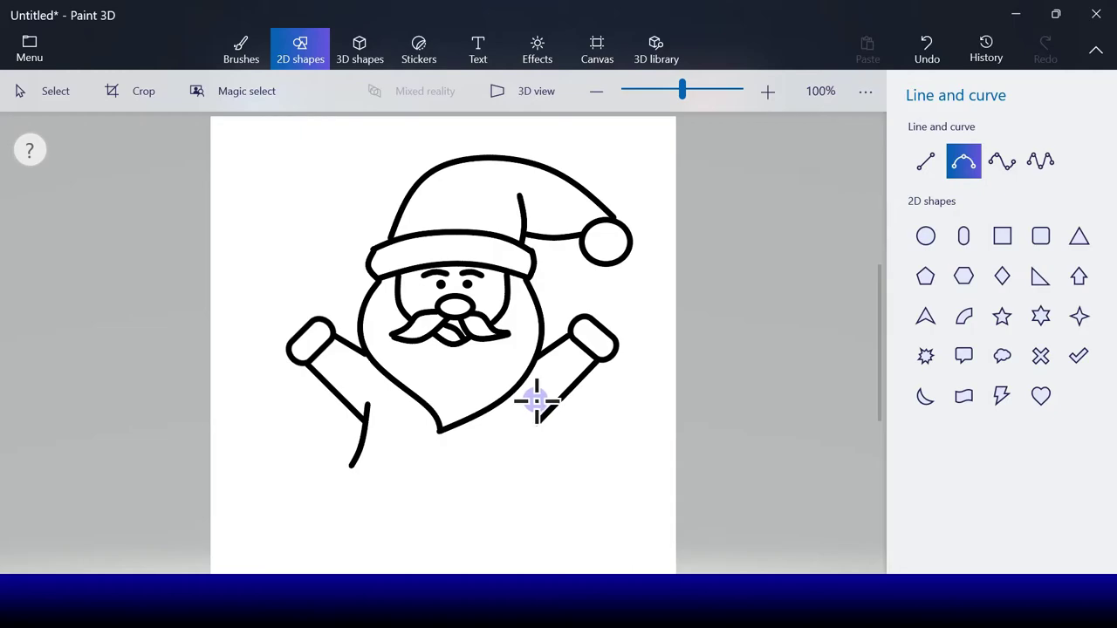
{"action": "mouse_move", "coordinate": [536, 400]}
{"action": "left_mouse_down"}
{"action": "mouse_move", "coordinate": [548, 466]}
{"action": "mouse_move", "coordinate": [534, 429]}
{"action": "left_mouse_up"}
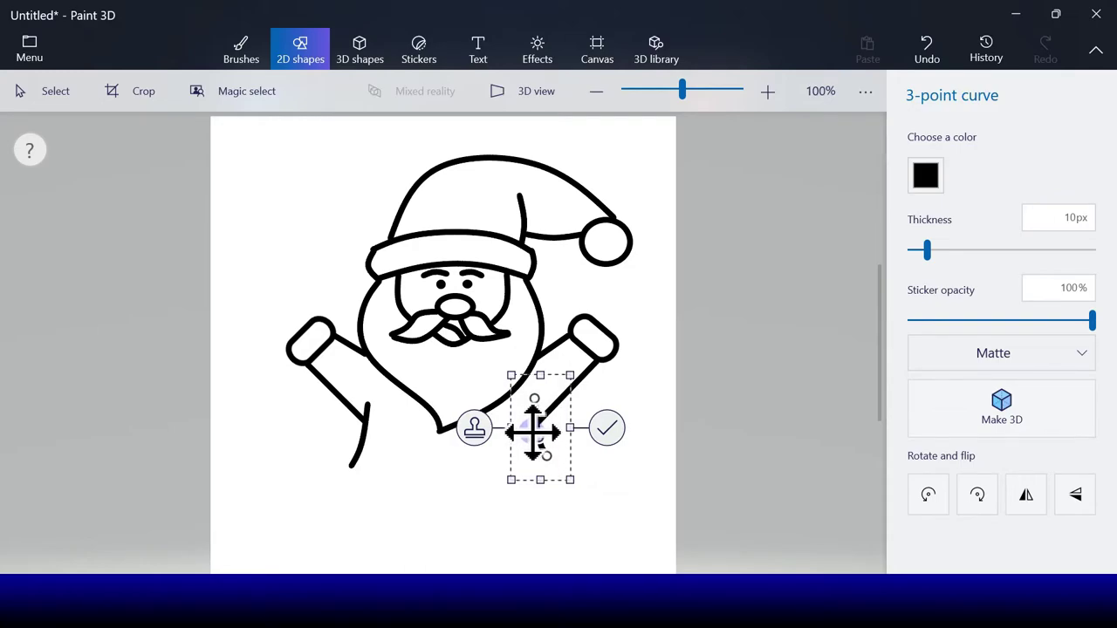
{"action": "left_click", "coordinate": [613, 432]}
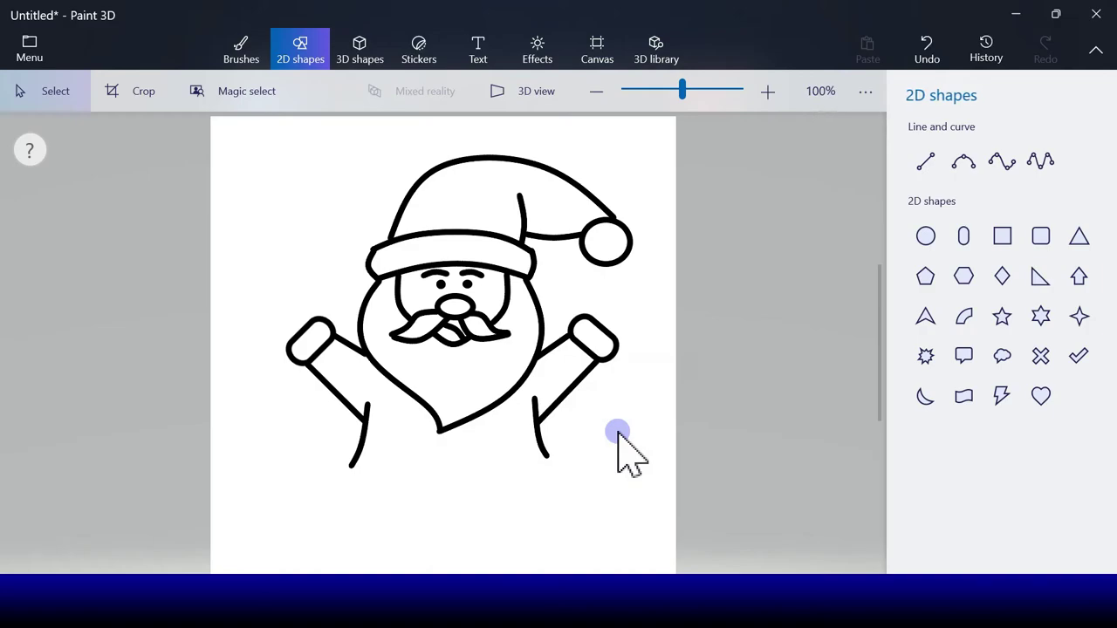
Draw a wide 4-point curve joining the lower ends of the coat's sides, flattened with upturned ends, as the hem's upper edge
{"action": "left_click", "coordinate": [998, 161]}
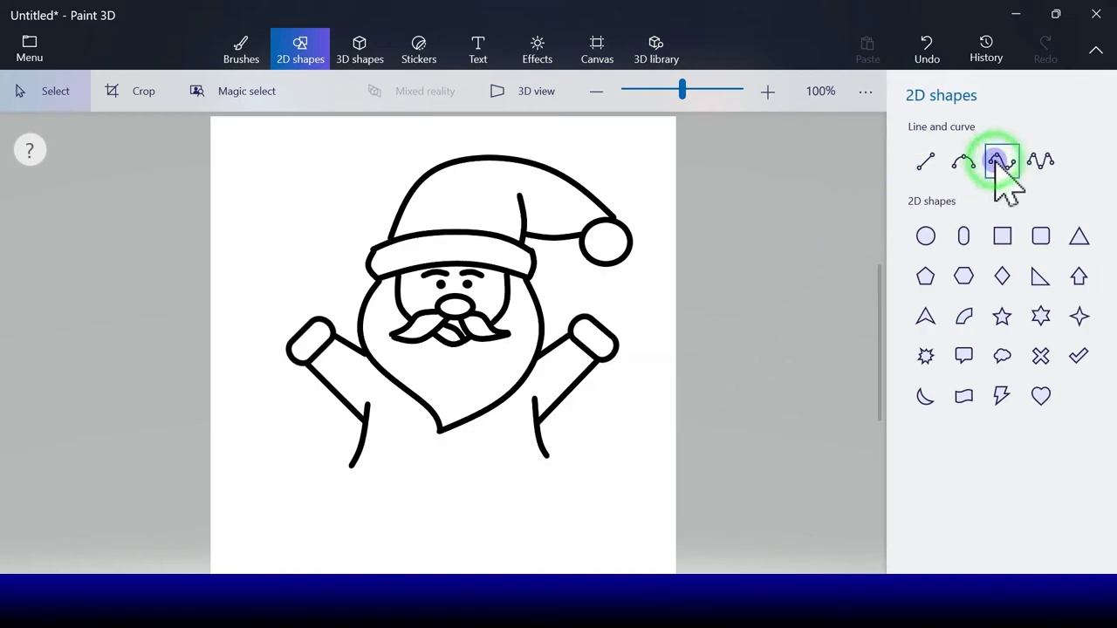
{"action": "left_click_drag", "start_coordinate": [342, 463], "coordinate": [571, 462]}
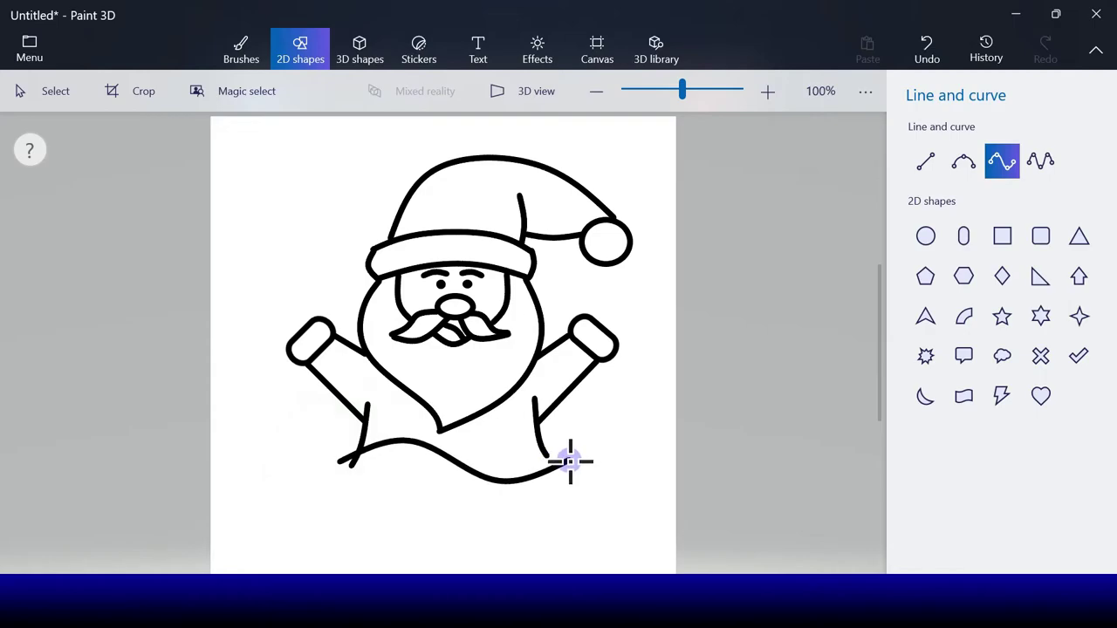
{"action": "left_click_drag", "start_coordinate": [496, 478], "coordinate": [517, 467]}
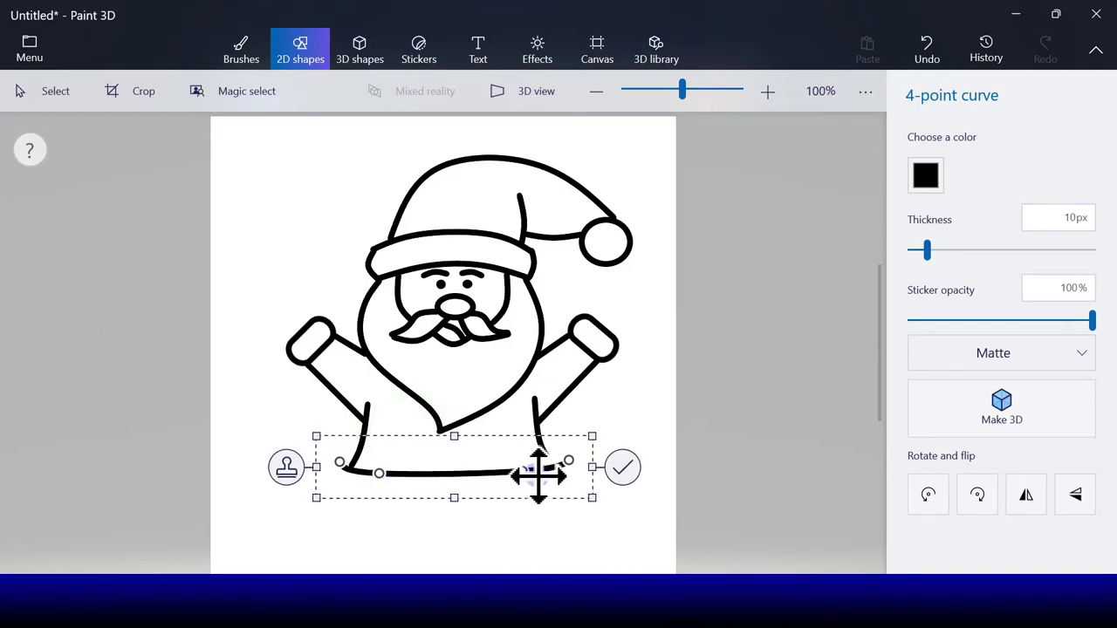
{"action": "left_click_drag", "start_coordinate": [498, 474], "coordinate": [500, 470]}
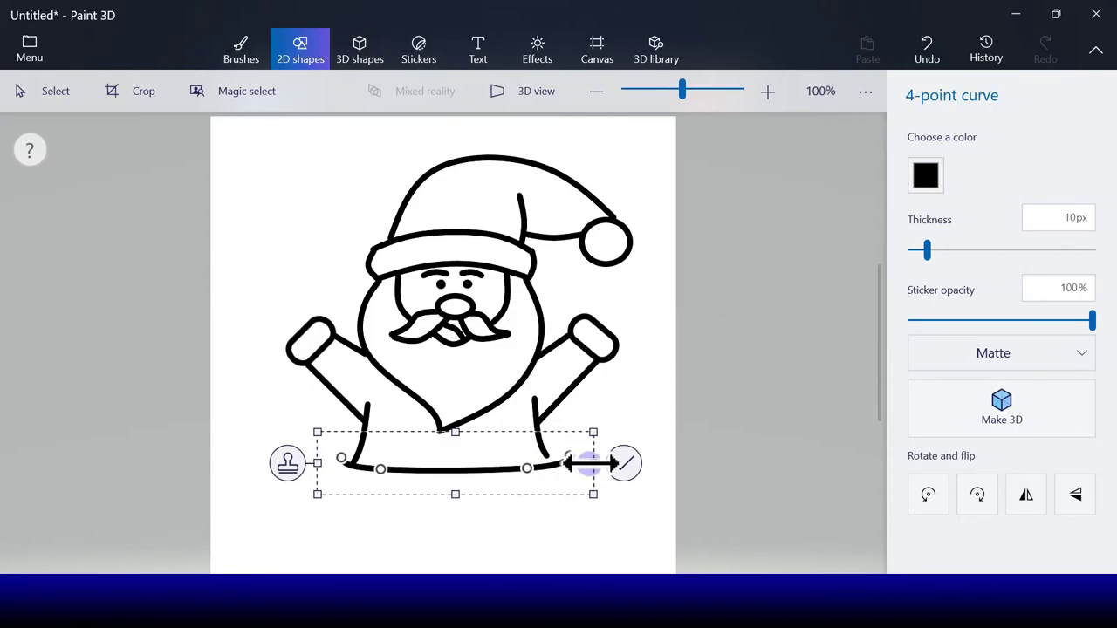
{"action": "left_click_drag", "start_coordinate": [575, 463], "coordinate": [573, 465]}
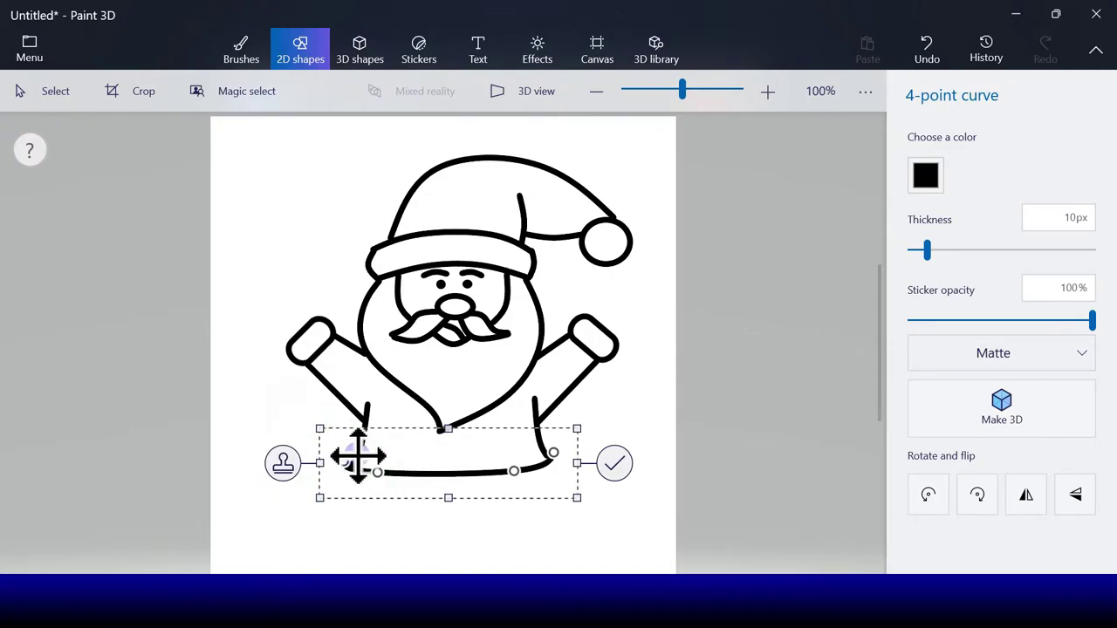
{"action": "left_click", "coordinate": [615, 463]}
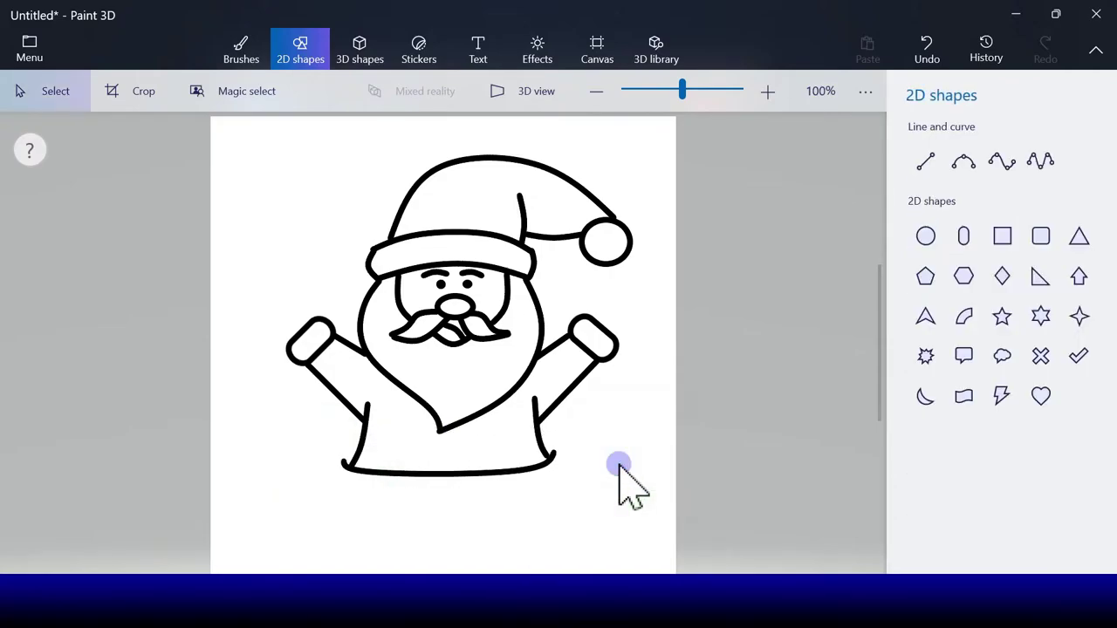
Draw a slightly wider 4-point curve with upturned ends just below the first one as the hem's lower edge
{"action": "left_click", "coordinate": [997, 163]}
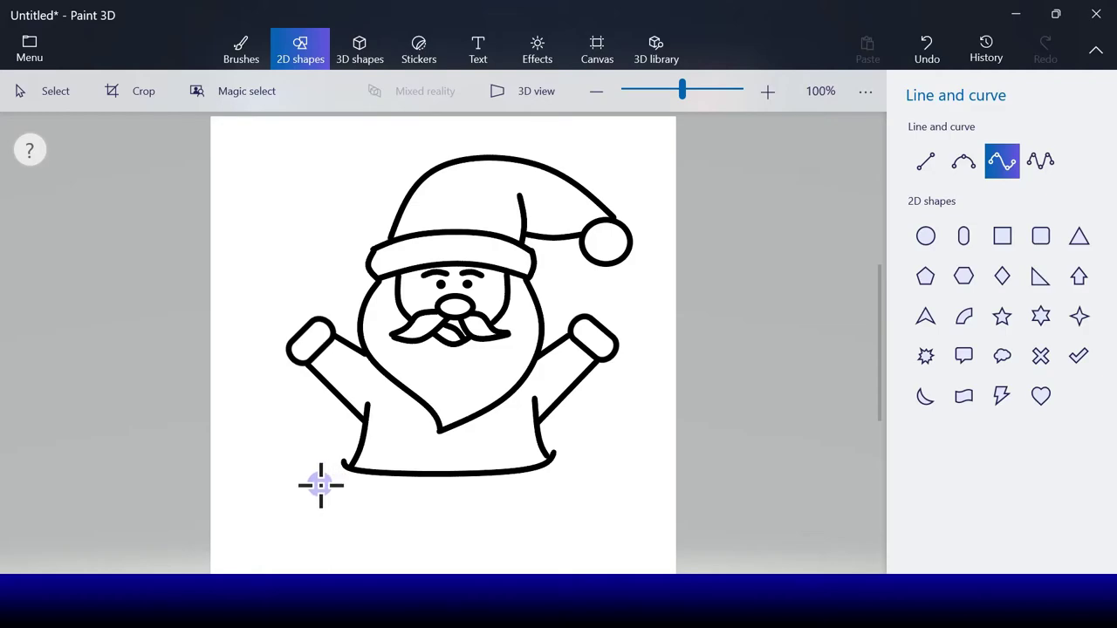
{"action": "left_click", "coordinate": [573, 483]}
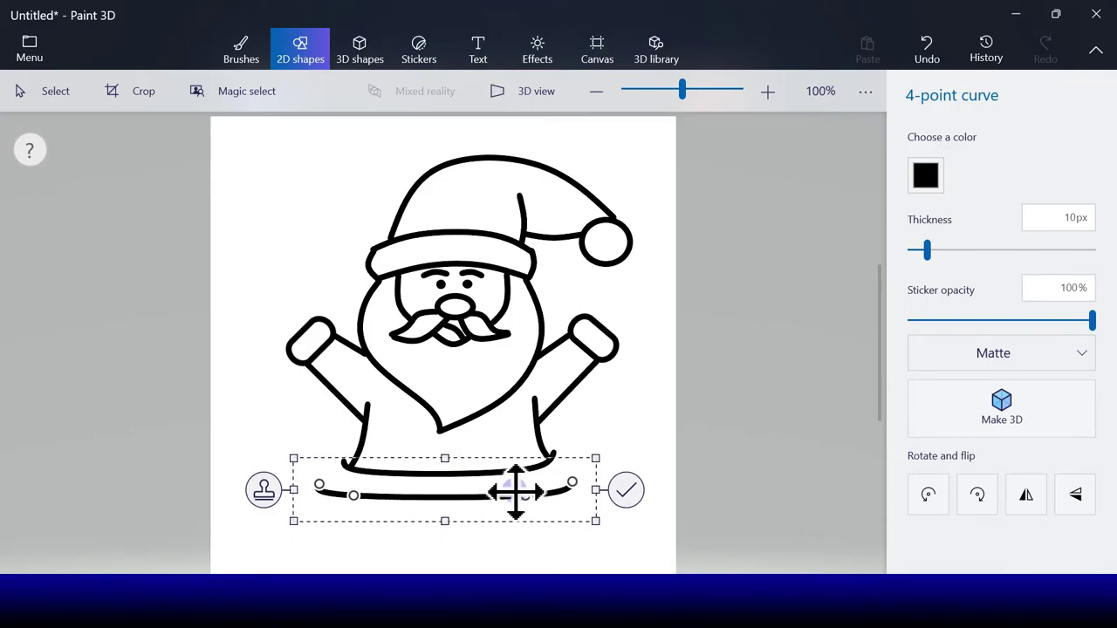
{"action": "left_click_drag", "start_coordinate": [465, 481], "coordinate": [468, 476]}
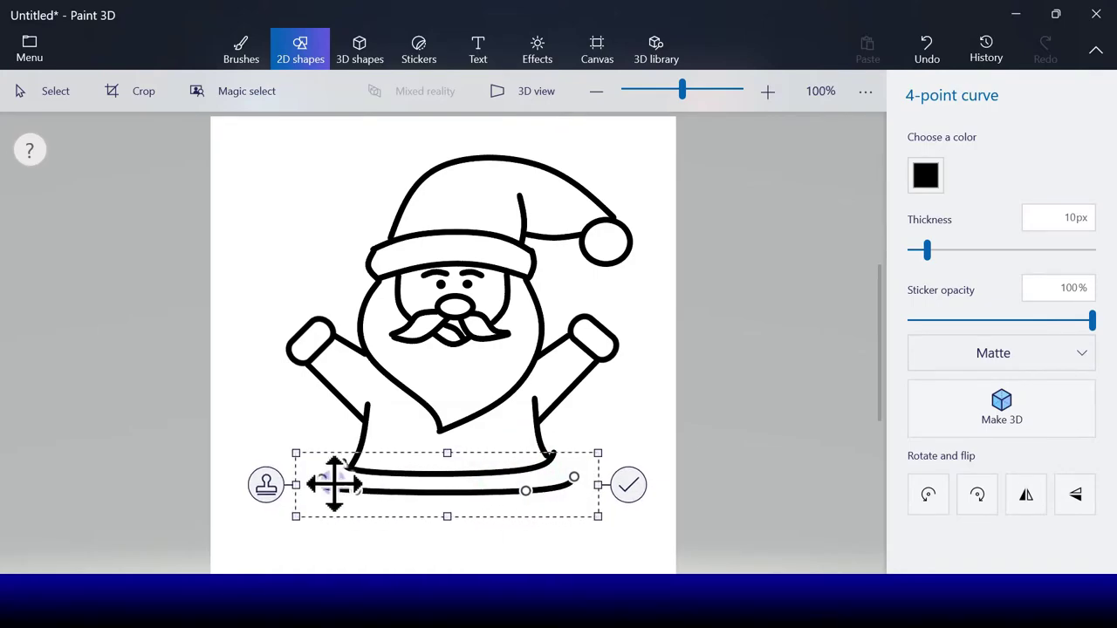
{"action": "left_click_drag", "start_coordinate": [306, 486], "coordinate": [311, 486]}
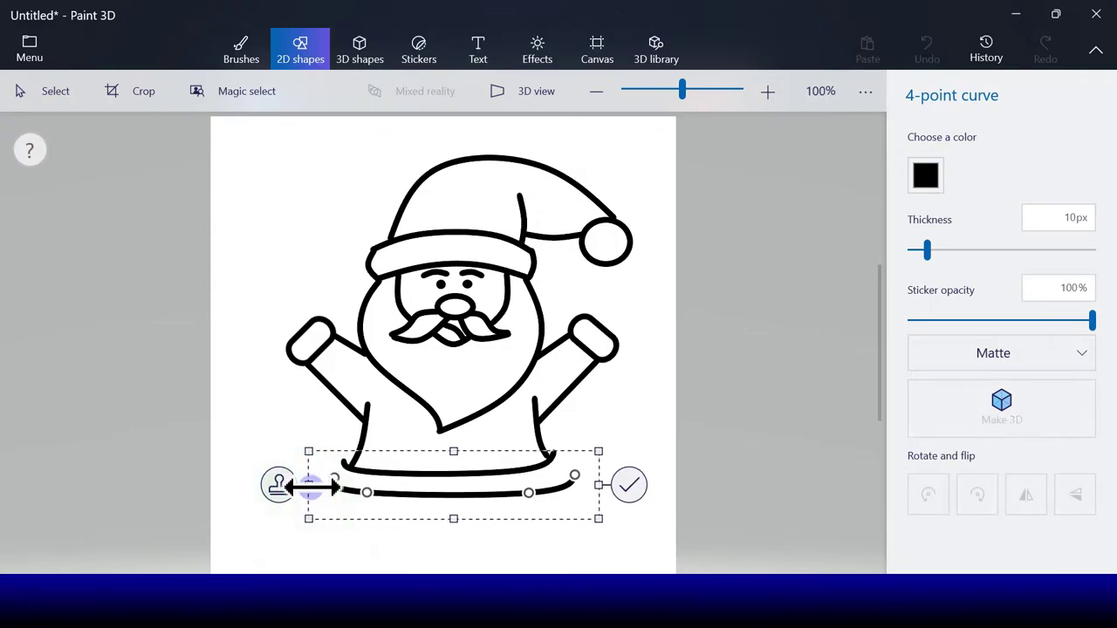
{"action": "left_click_drag", "start_coordinate": [599, 485], "coordinate": [586, 484]}
{"action": "left_click", "coordinate": [625, 485]}
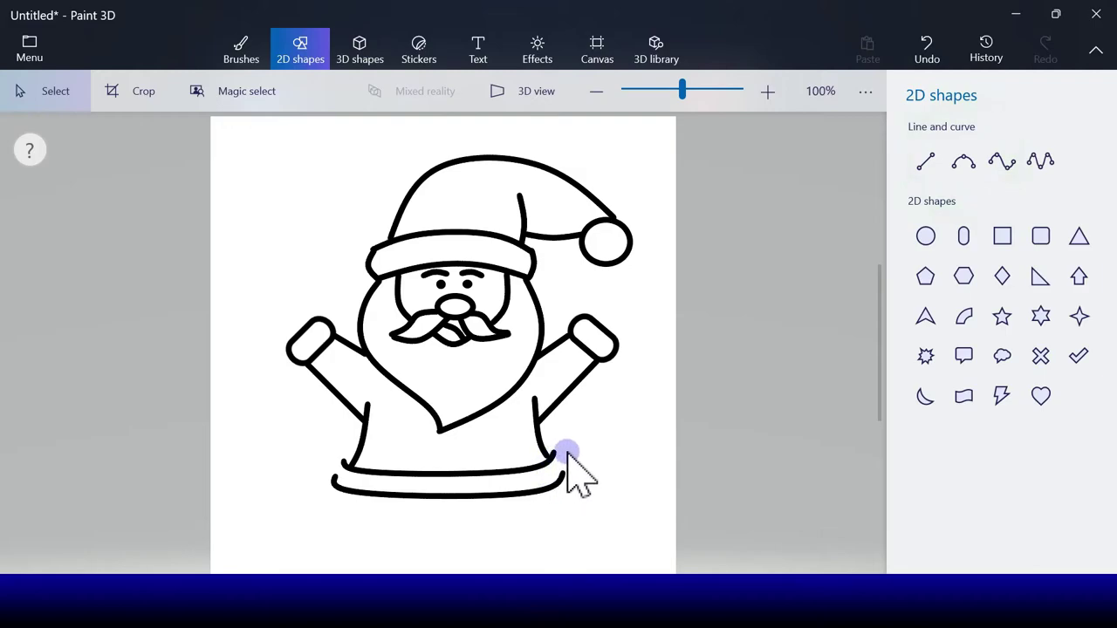
{"action": "left_click", "coordinate": [964, 159]}
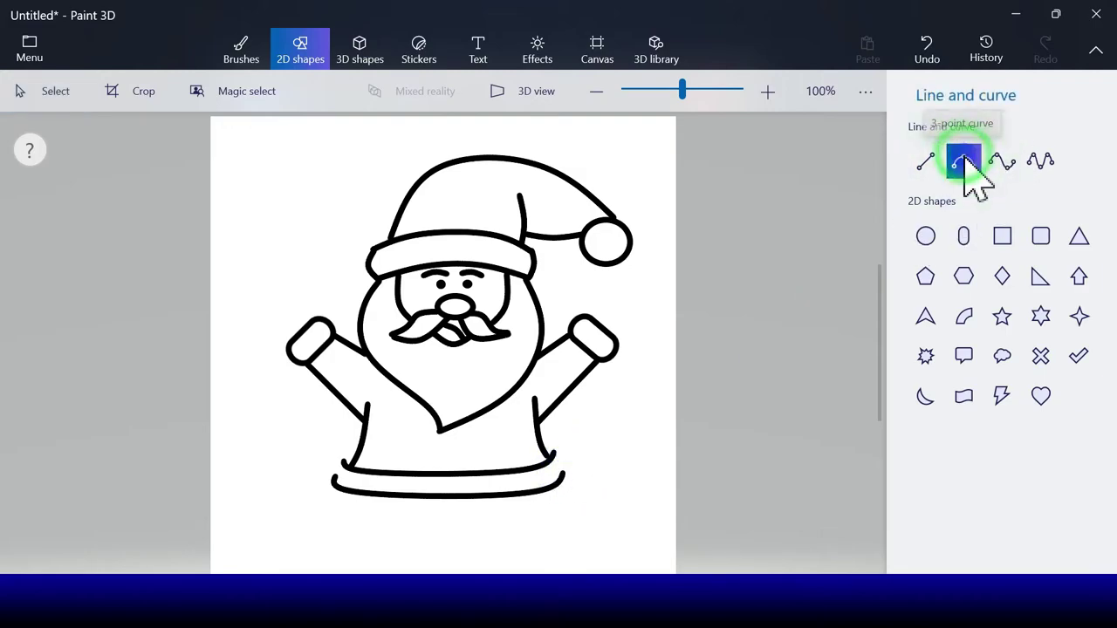
{"action": "left_click", "coordinate": [567, 477]}
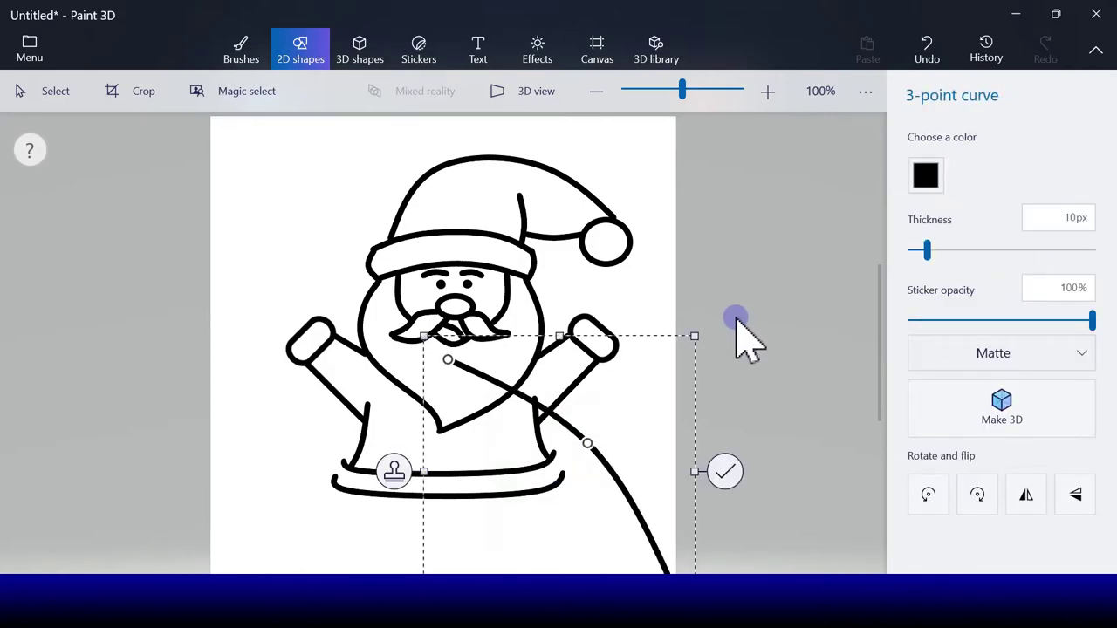
{"action": "left_click", "coordinate": [739, 405]}
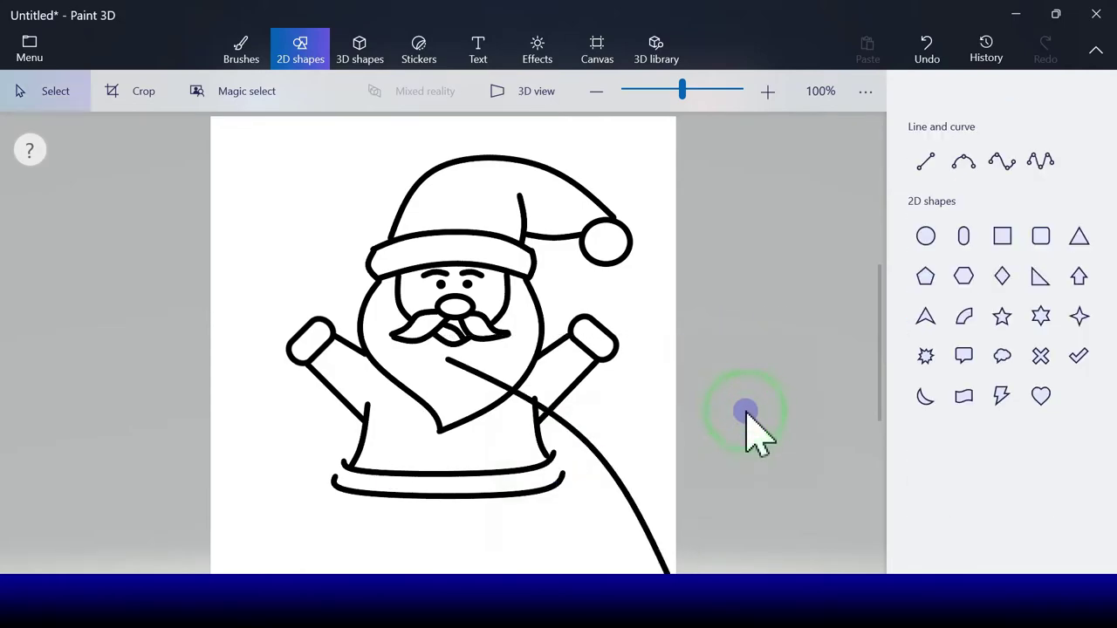
{"action": "left_click", "coordinate": [963, 161]}
{"action": "left_click", "coordinate": [927, 49]}
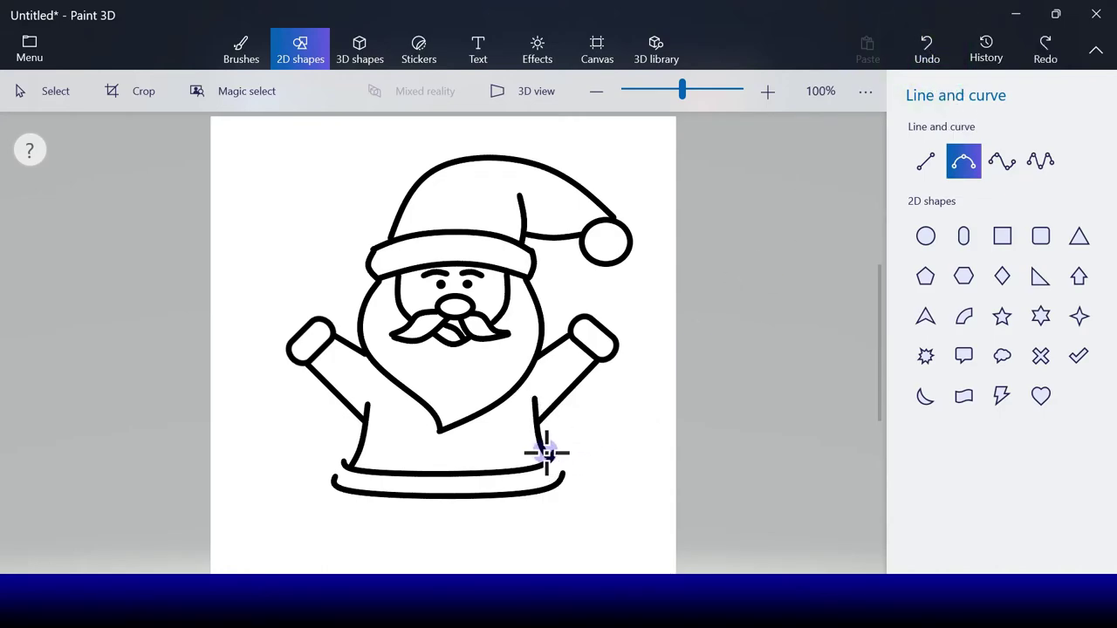
Close the right and left ends of the coat's hem with small rounded 3-point curves
{"action": "left_click_drag", "start_coordinate": [548, 451], "coordinate": [562, 472]}
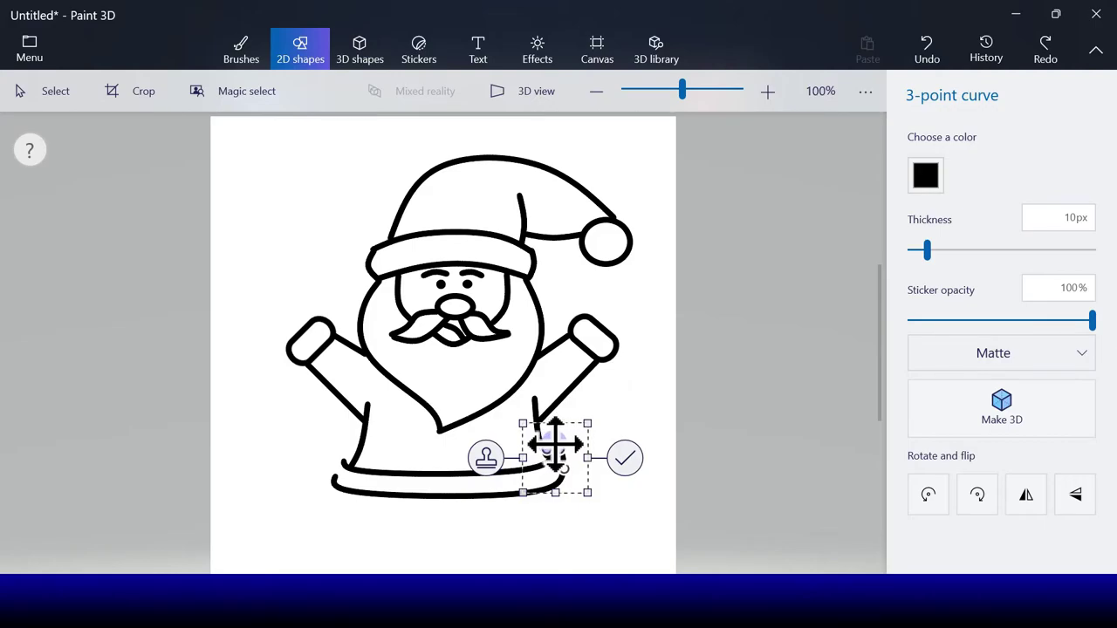
{"action": "left_click", "coordinate": [624, 459]}
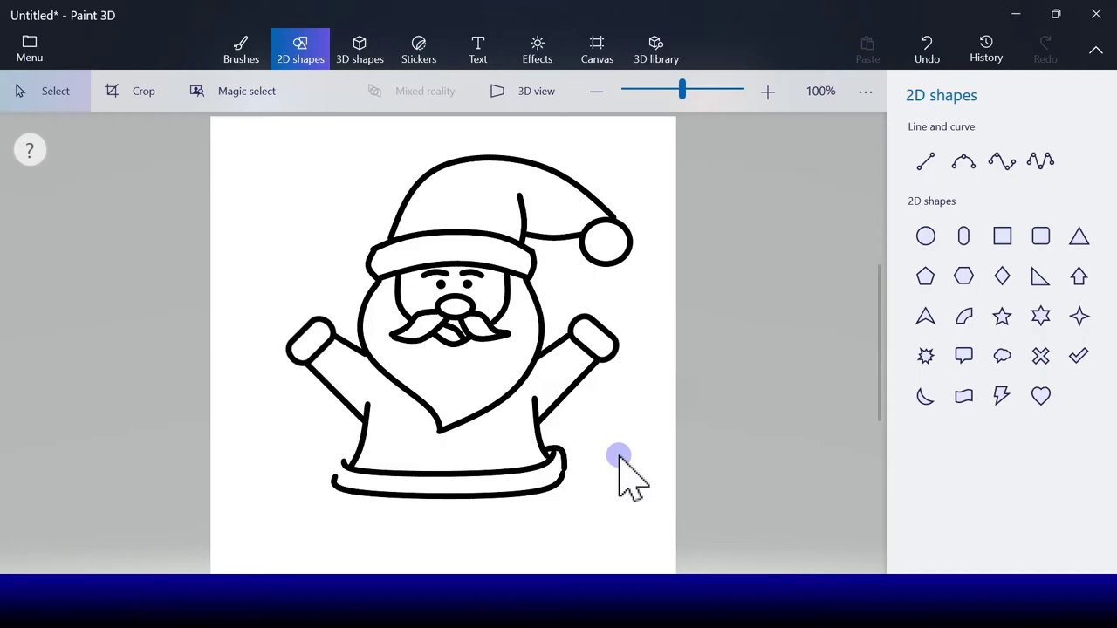
{"action": "left_click", "coordinate": [965, 164]}
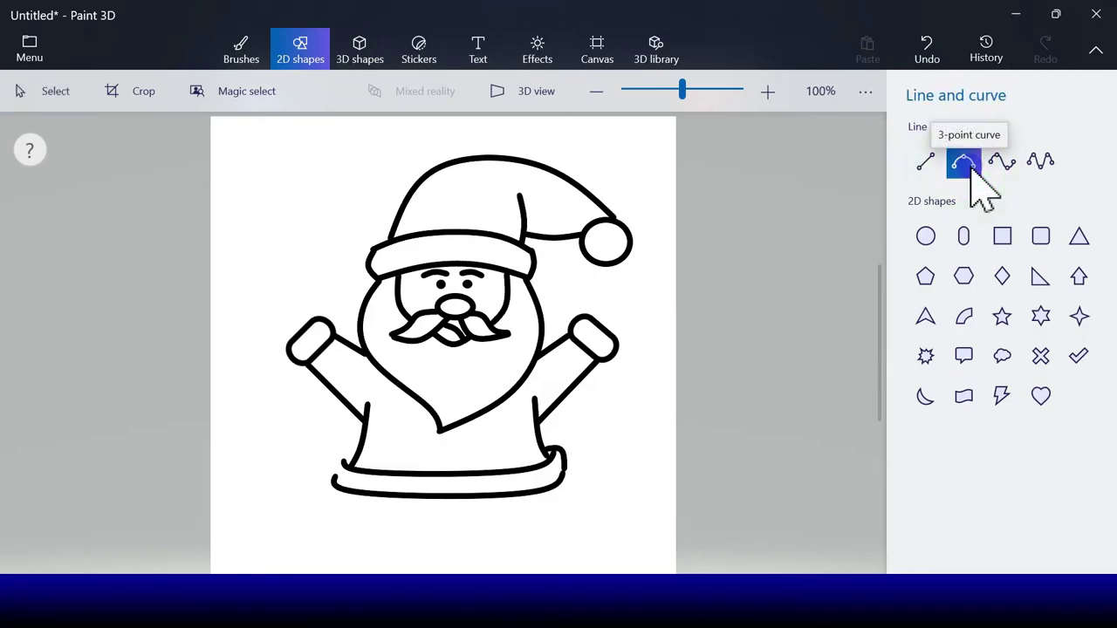
{"action": "left_click", "coordinate": [352, 458]}
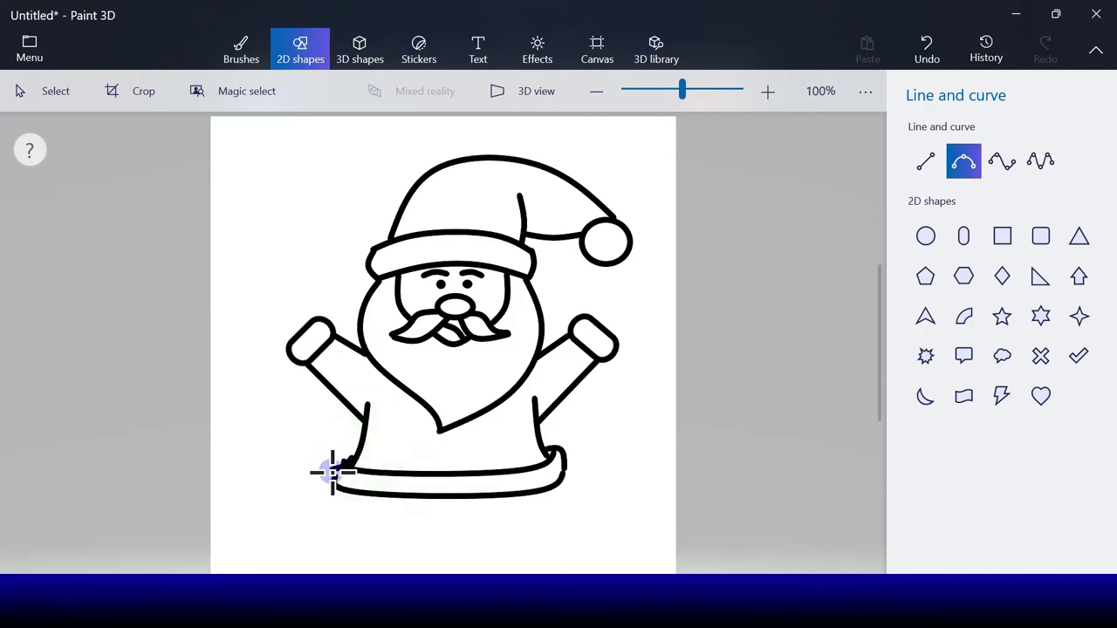
{"action": "left_click_drag", "start_coordinate": [337, 480], "coordinate": [332, 454]}
{"action": "left_click", "coordinate": [412, 468]}
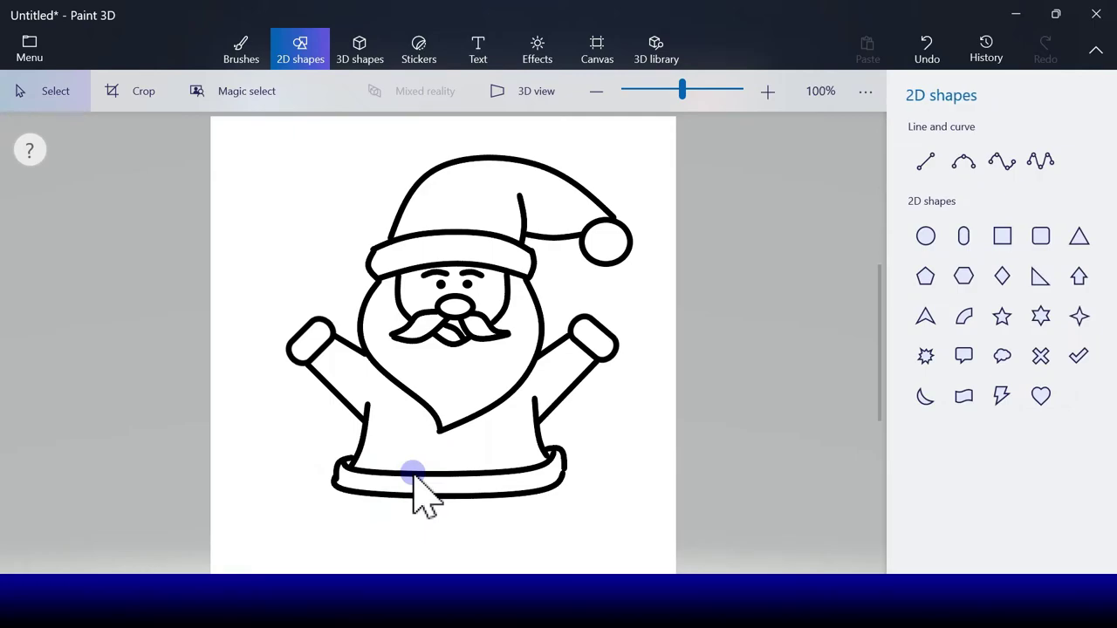
Try a belt buckle of two nested rectangles below the beard's tip, using a stamped smaller copy, and undo it
{"action": "left_click", "coordinate": [1015, 245]}
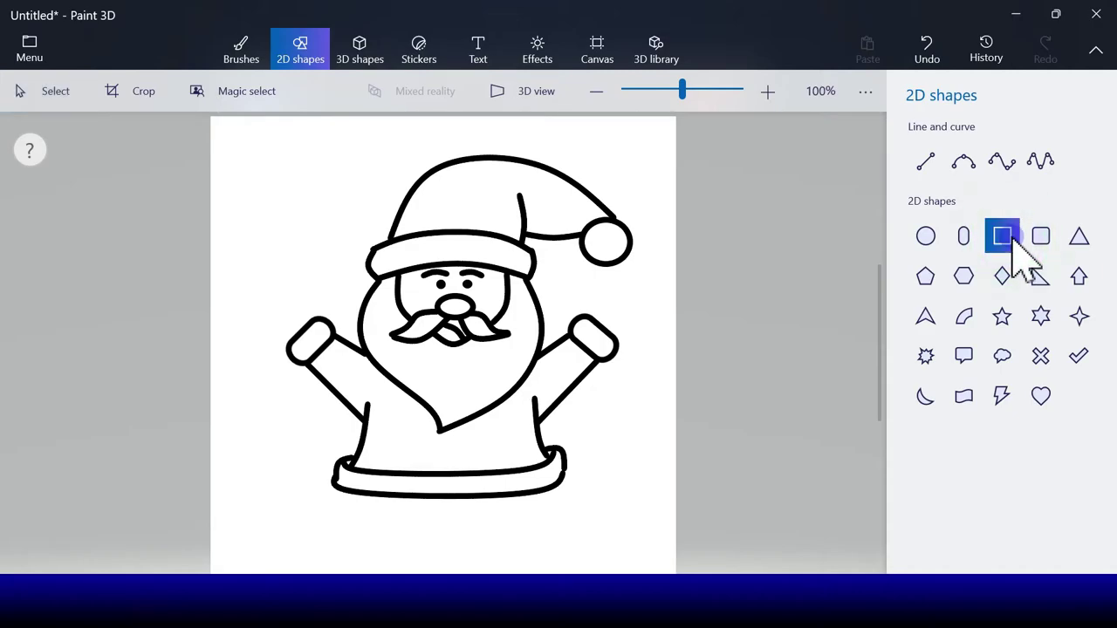
{"action": "left_click_drag", "start_coordinate": [429, 439], "coordinate": [474, 464]}
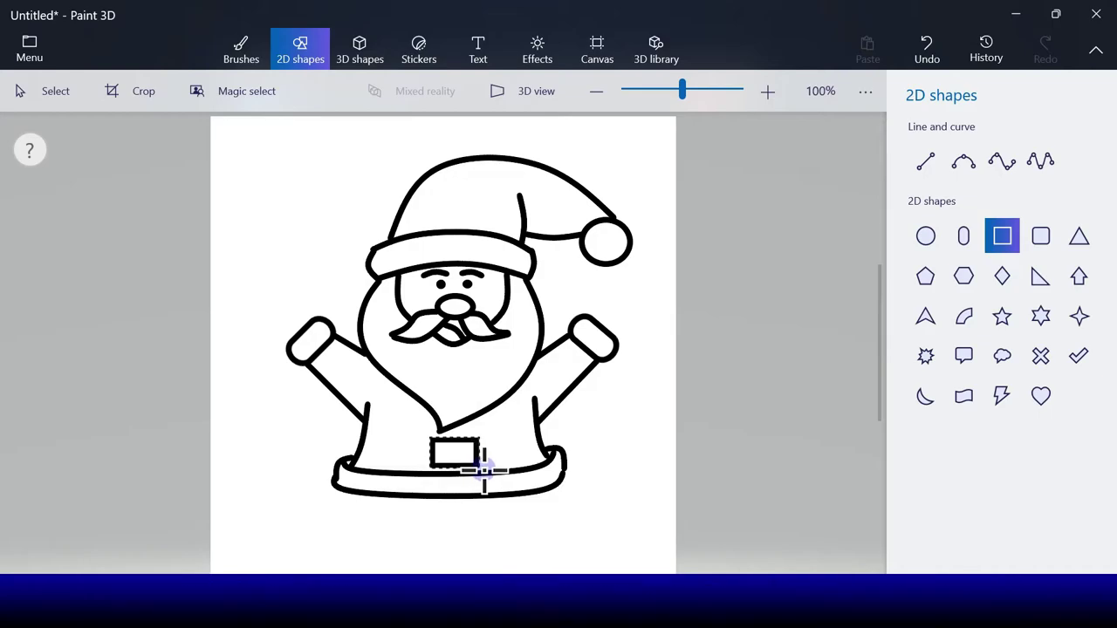
{"action": "left_click_drag", "start_coordinate": [481, 470], "coordinate": [452, 454]}
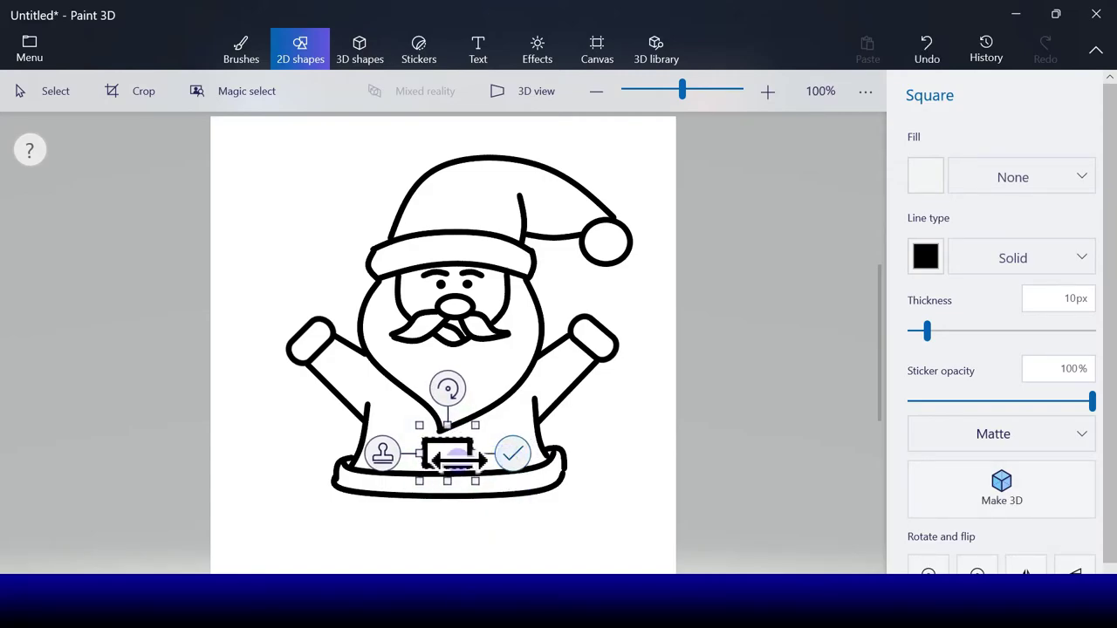
{"action": "left_click", "coordinate": [385, 459]}
{"action": "mouse_move", "coordinate": [460, 458]}
{"action": "left_mouse_down"}
{"action": "mouse_move", "coordinate": [467, 480]}
{"action": "mouse_move", "coordinate": [448, 490]}
{"action": "mouse_move", "coordinate": [448, 454]}
{"action": "left_mouse_up"}
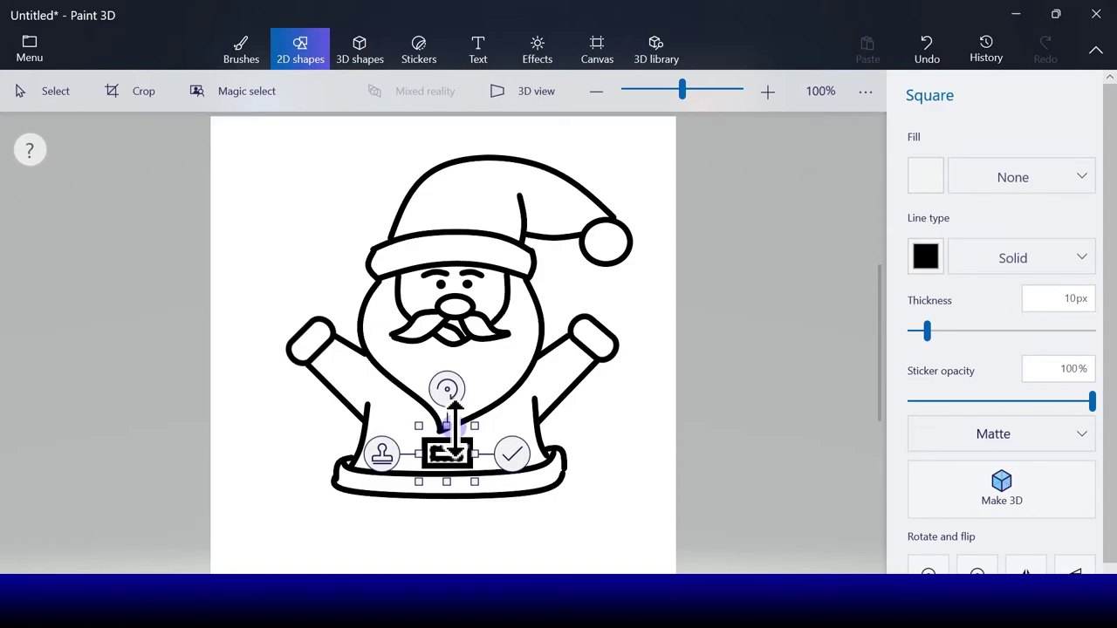
{"action": "left_click", "coordinate": [553, 426]}
{"action": "left_click", "coordinate": [934, 61]}
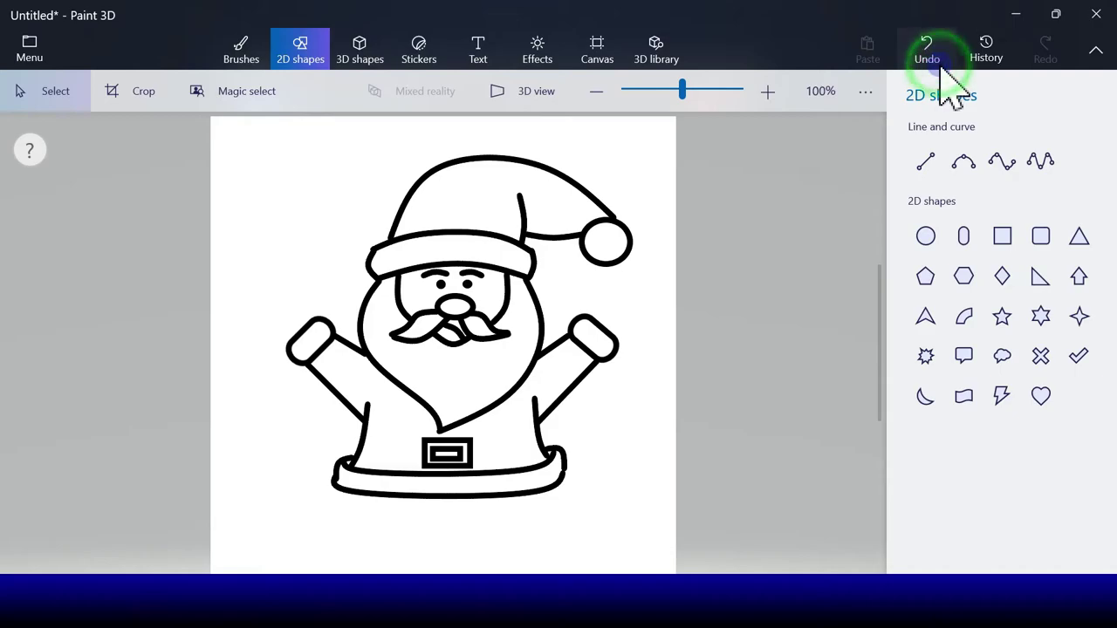
{"action": "left_click", "coordinate": [932, 58]}
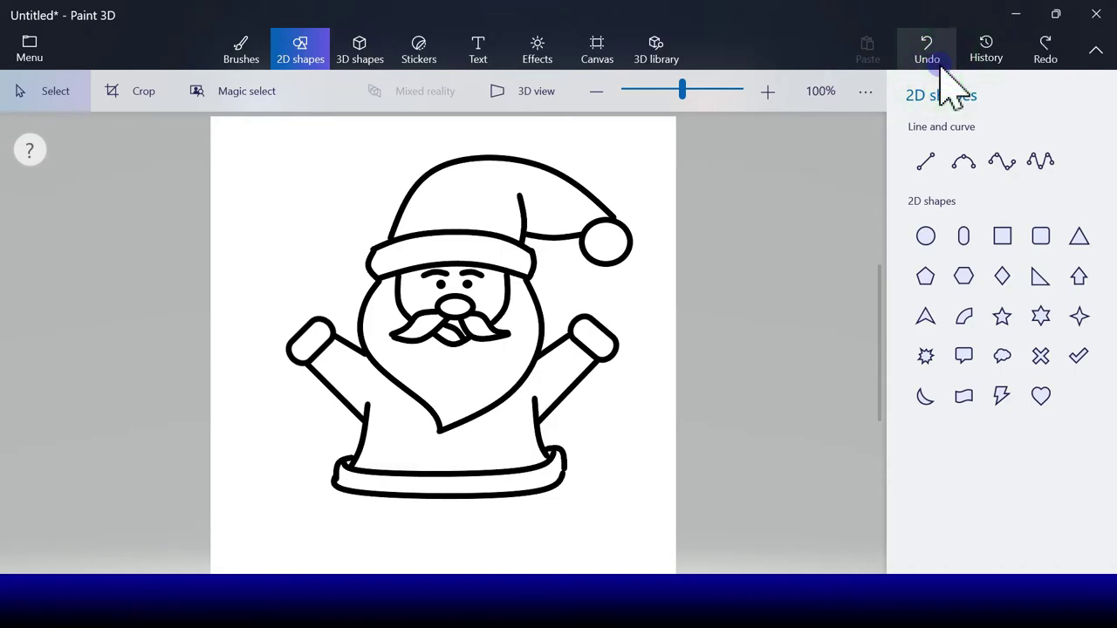
Draw a small rectangular belt buckle with a 15 px black outline and no fill just below the beard's tip
{"action": "left_click", "coordinate": [1000, 239]}
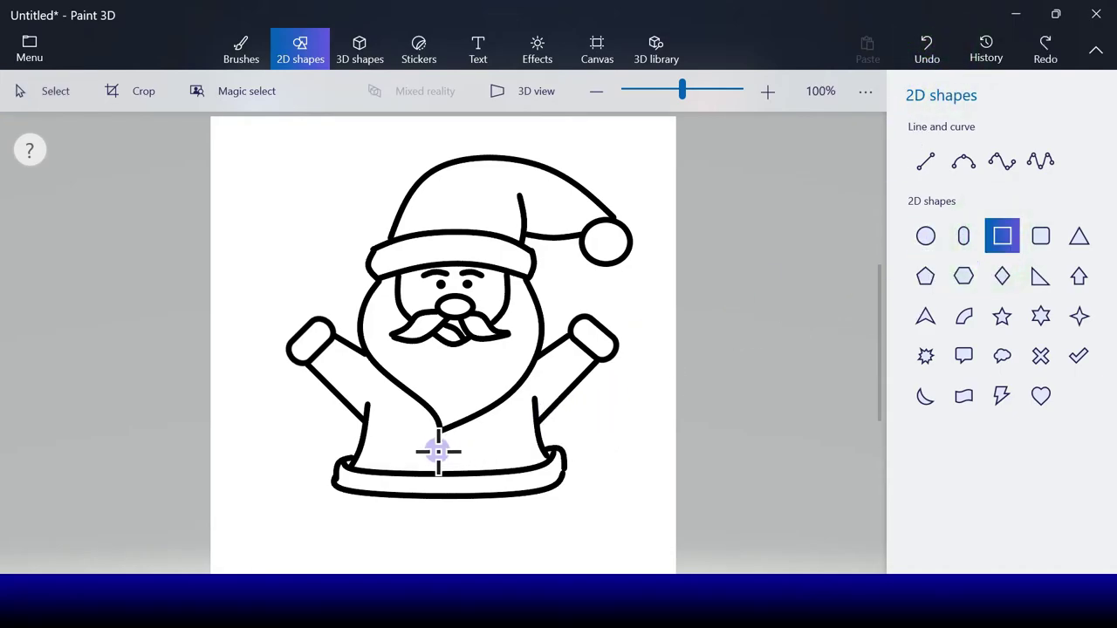
{"action": "left_click_drag", "start_coordinate": [429, 440], "coordinate": [467, 462]}
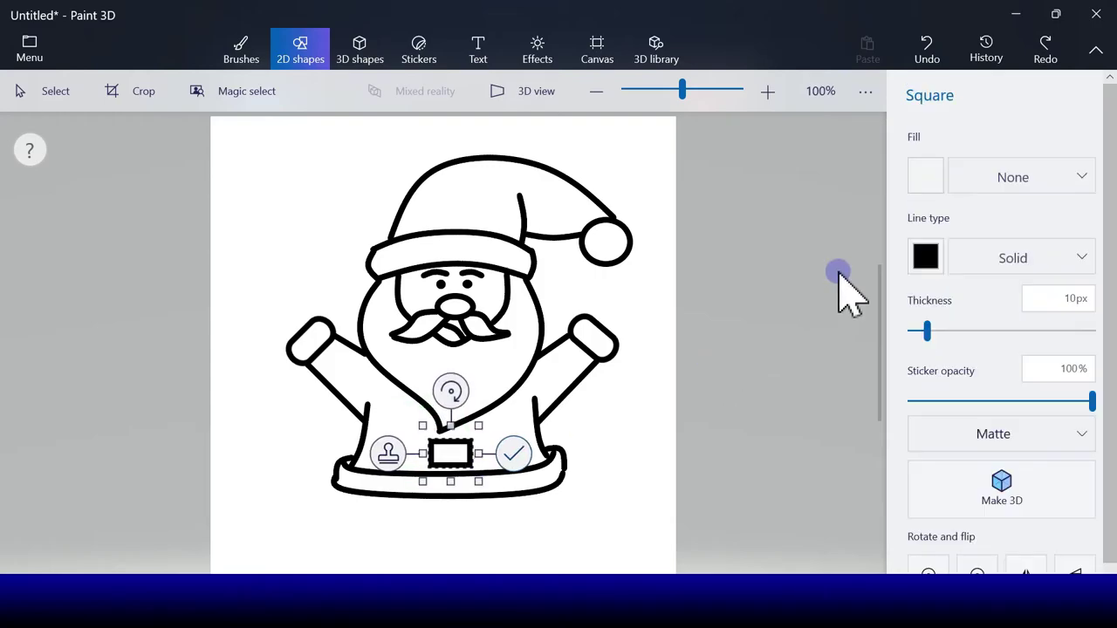
{"action": "left_click", "coordinate": [931, 330]}
{"action": "left_click_drag", "start_coordinate": [930, 330], "coordinate": [941, 334]}
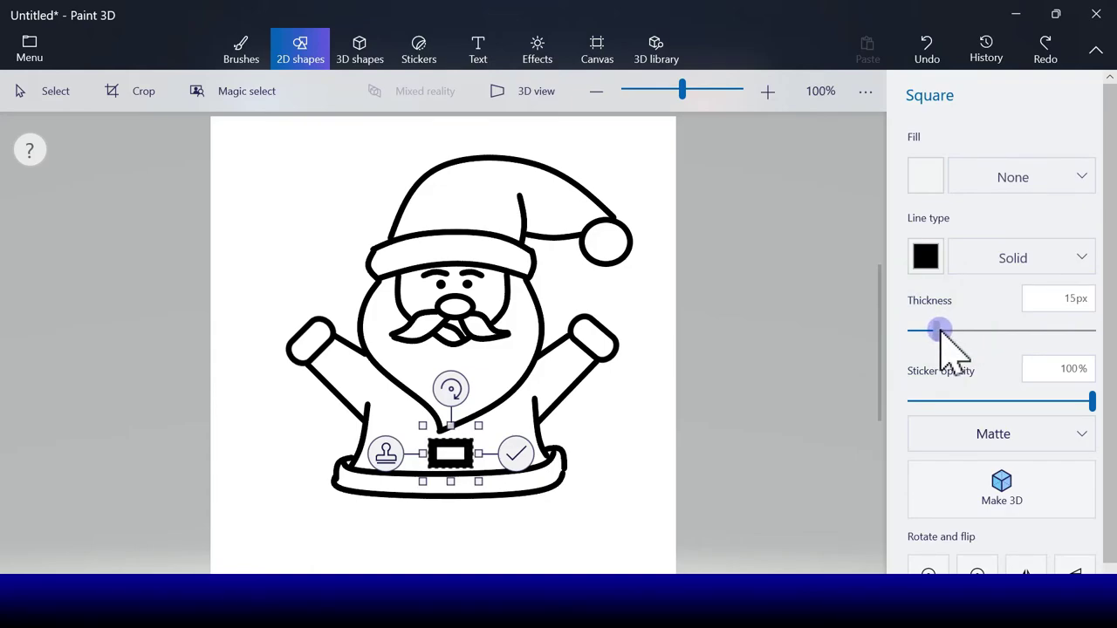
{"action": "left_click_drag", "start_coordinate": [463, 447], "coordinate": [459, 449]}
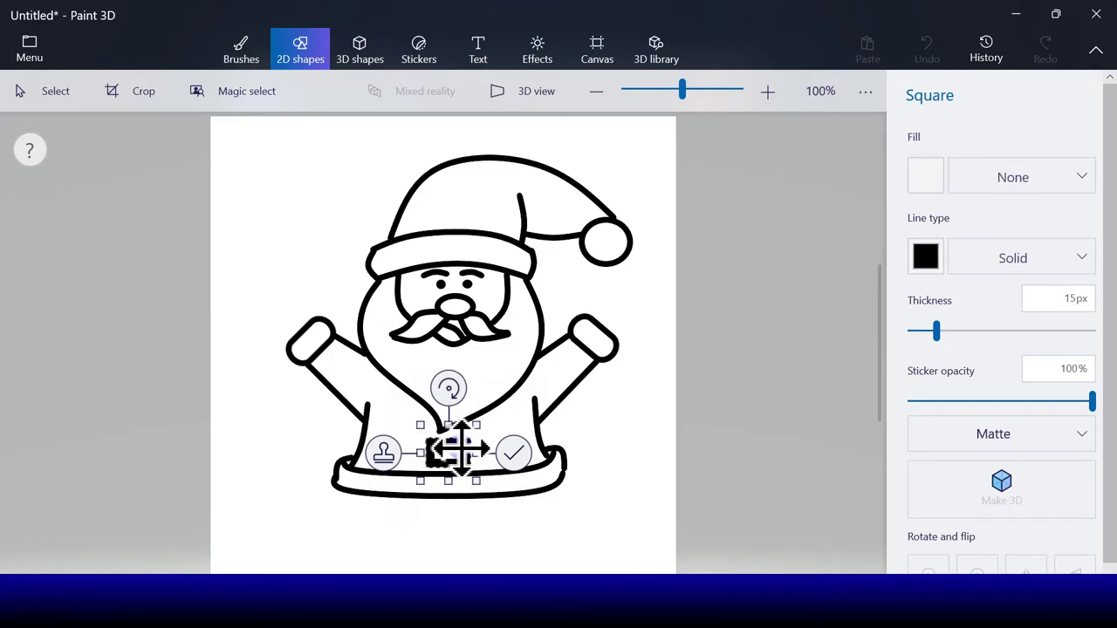
{"action": "left_click", "coordinate": [515, 456]}
Draw the belt's left part as two parallel, nearly straight 10 px 3-point curves from the coat's left side to the buckle, stamping the first as the upper edge
{"action": "left_click", "coordinate": [964, 164]}
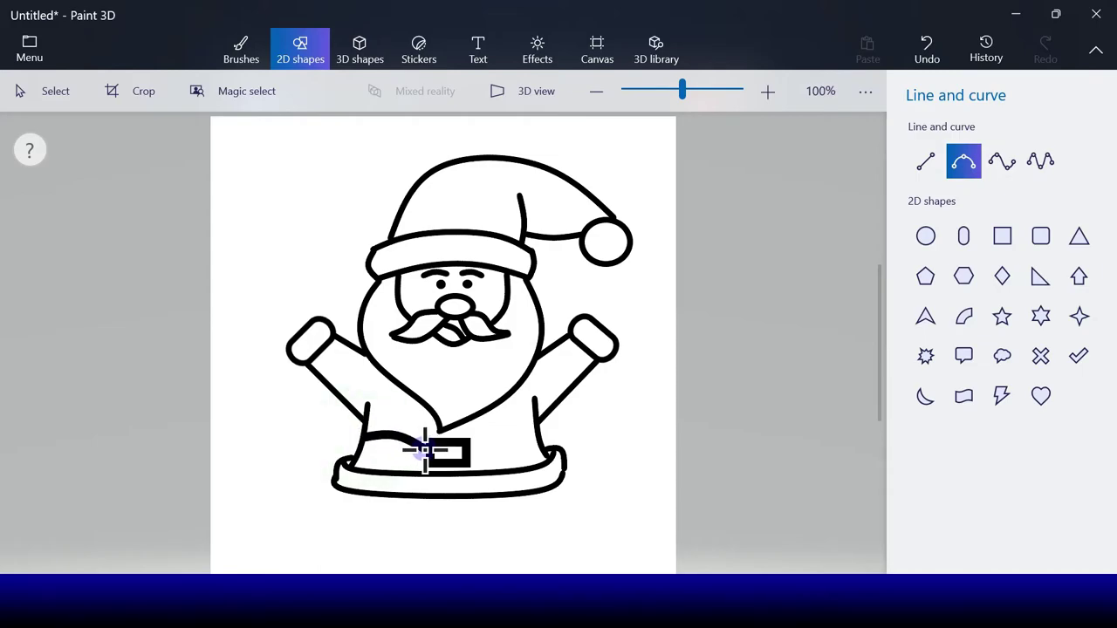
{"action": "left_click_drag", "start_coordinate": [425, 449], "coordinate": [364, 436]}
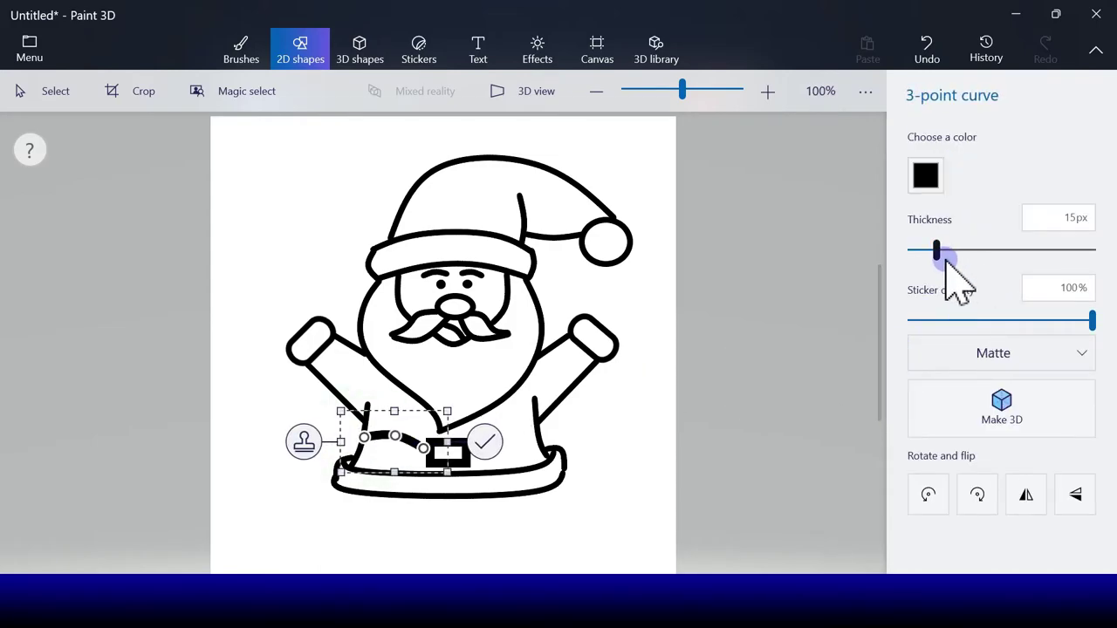
{"action": "left_click_drag", "start_coordinate": [939, 256], "coordinate": [928, 255]}
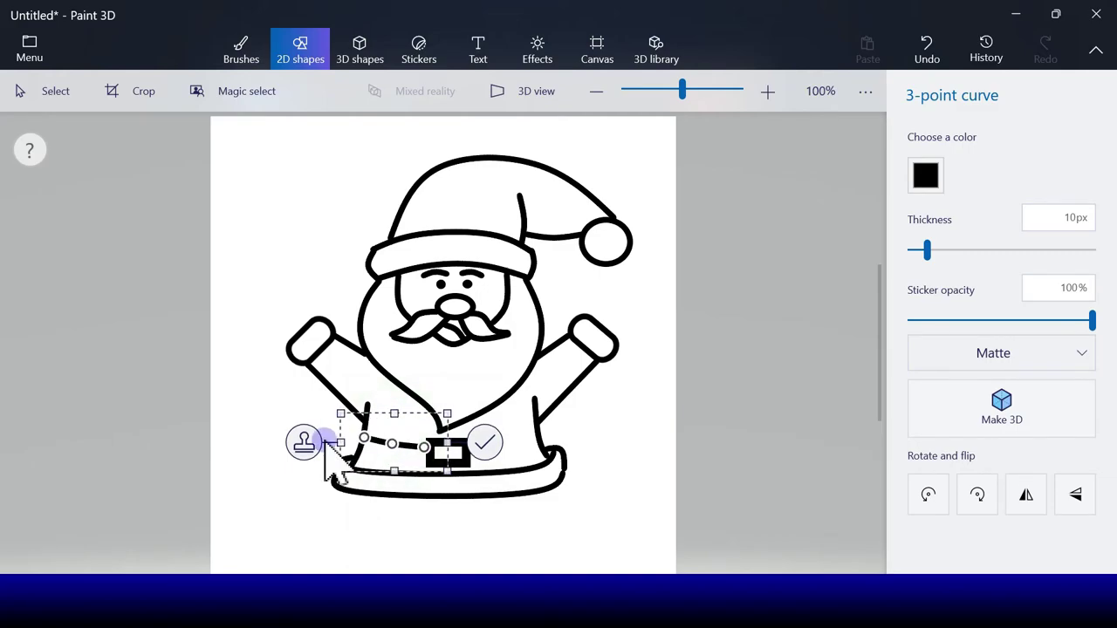
{"action": "left_click_drag", "start_coordinate": [367, 440], "coordinate": [400, 449]}
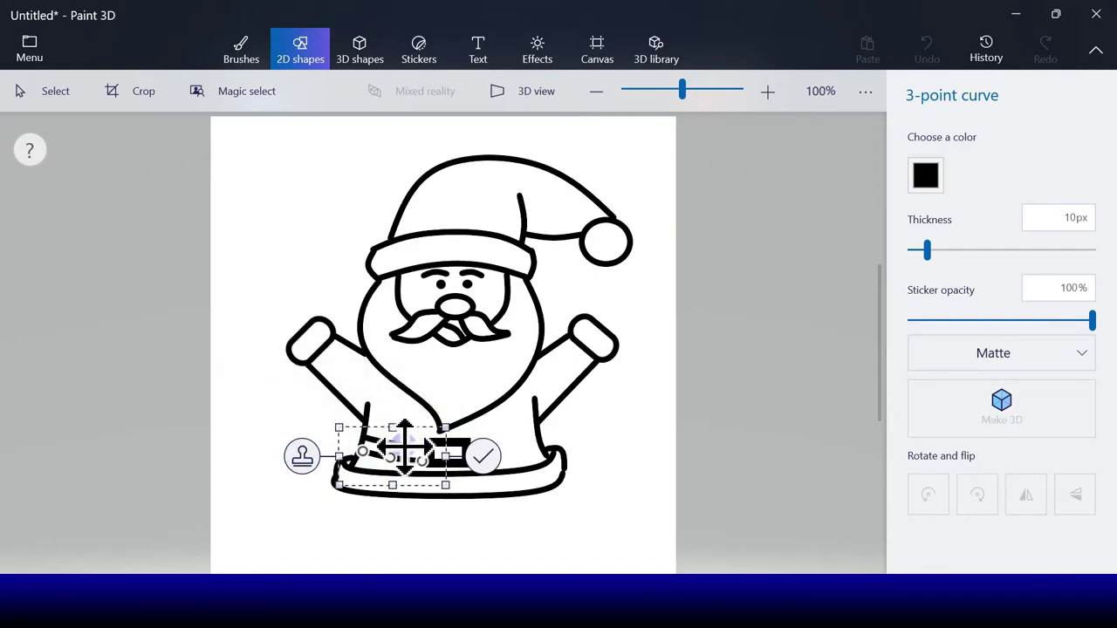
{"action": "left_click", "coordinate": [494, 460]}
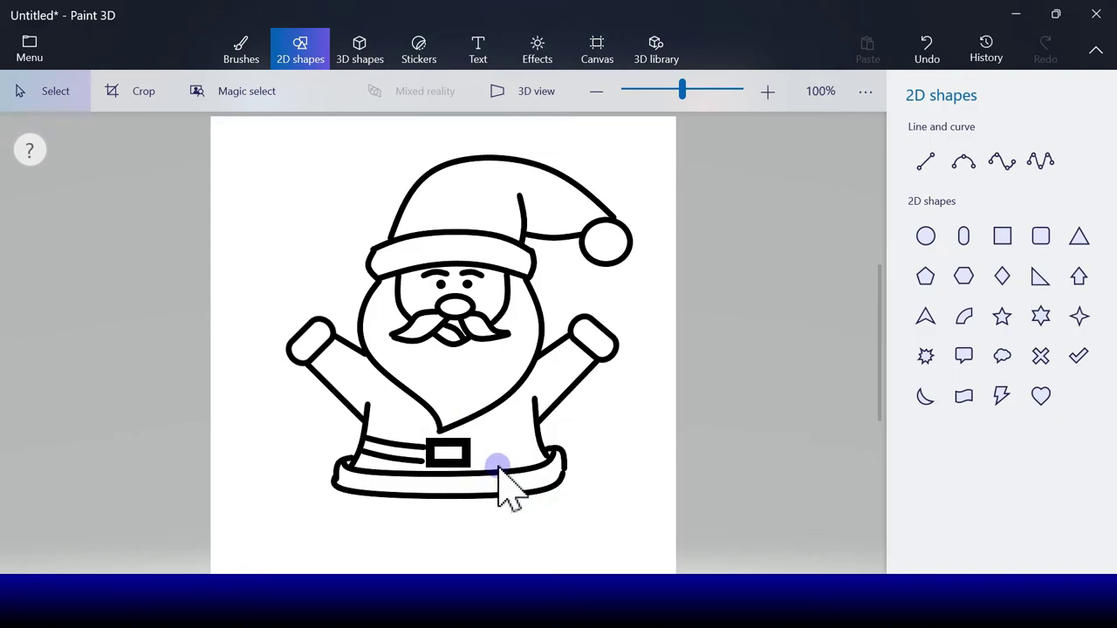
Draw the belt's right part as two parallel 3-point curves from the buckle to the coat's right side, stamping the first as the upper edge
{"action": "left_click", "coordinate": [962, 159]}
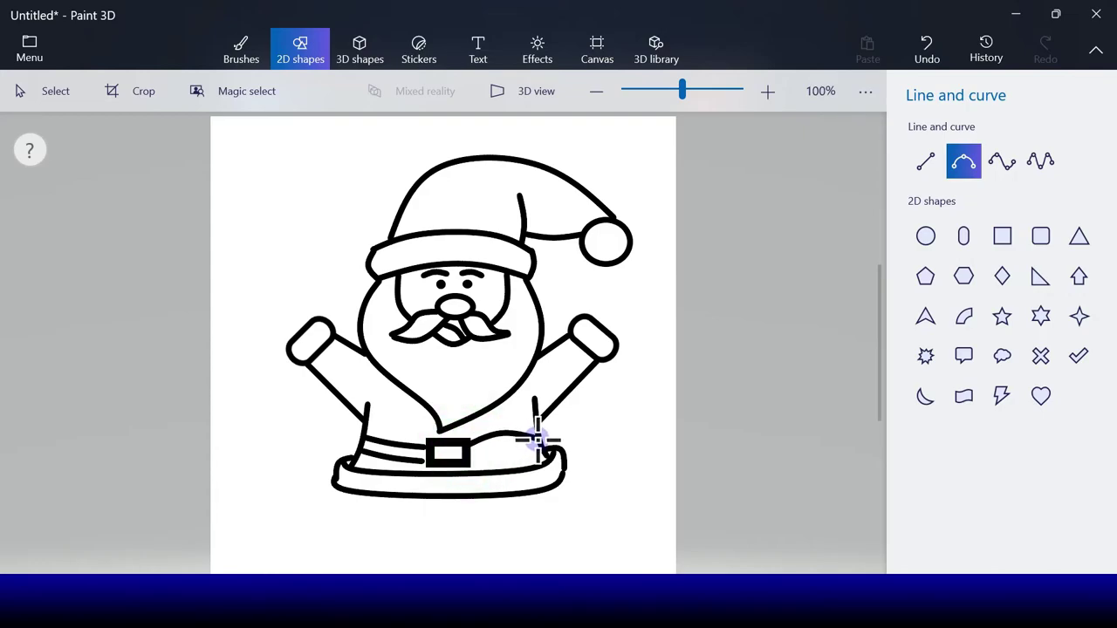
{"action": "left_click_drag", "start_coordinate": [539, 436], "coordinate": [448, 441]}
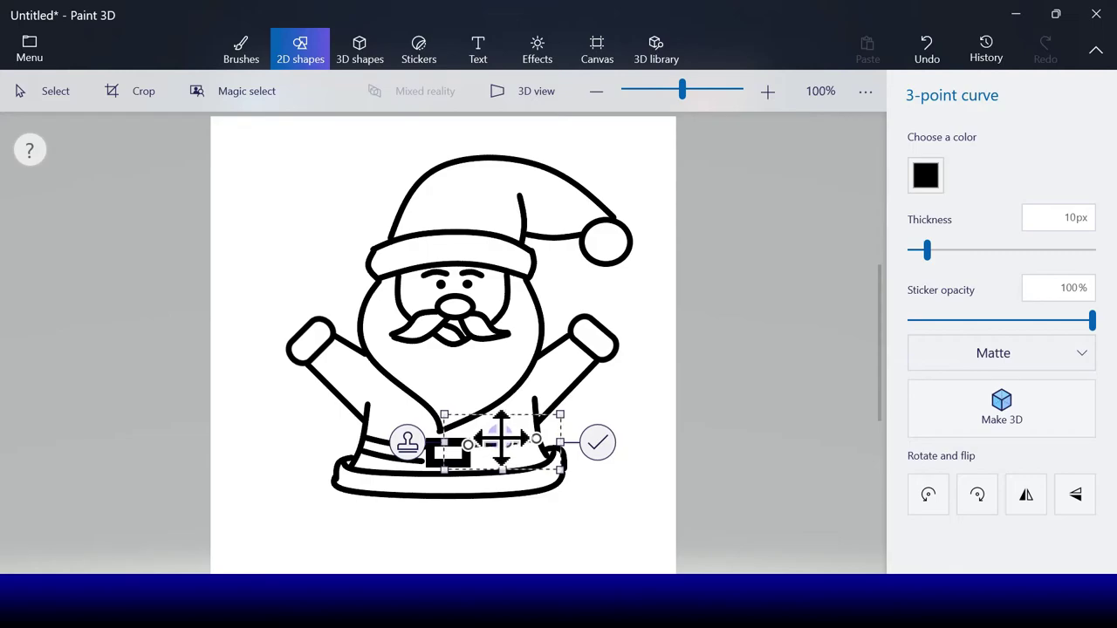
{"action": "left_click_drag", "start_coordinate": [474, 439], "coordinate": [486, 452]}
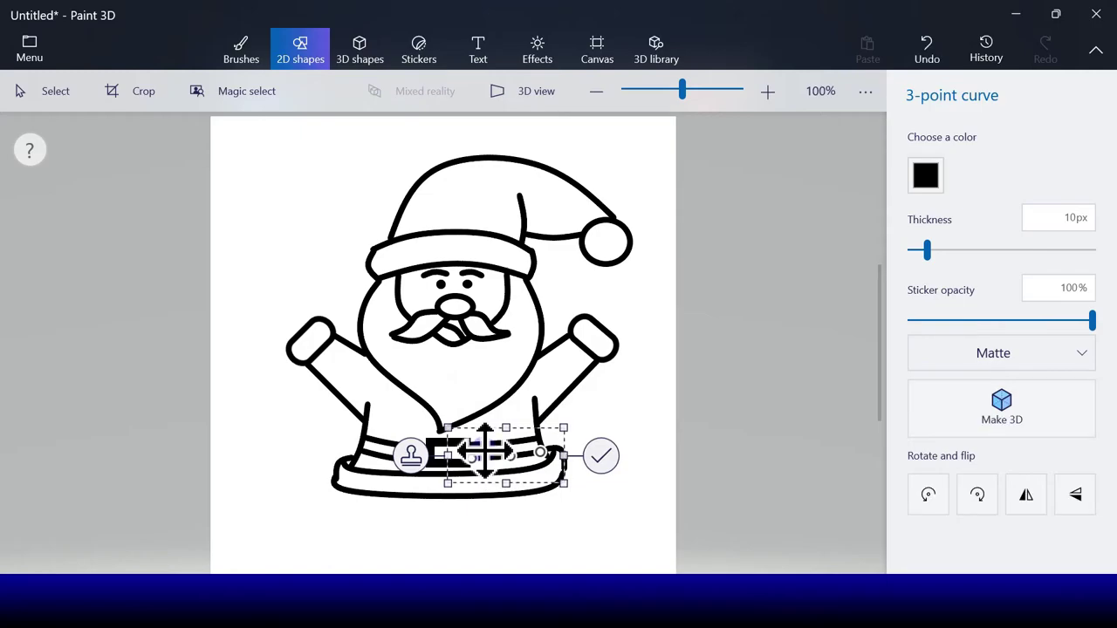
{"action": "left_click", "coordinate": [598, 456]}
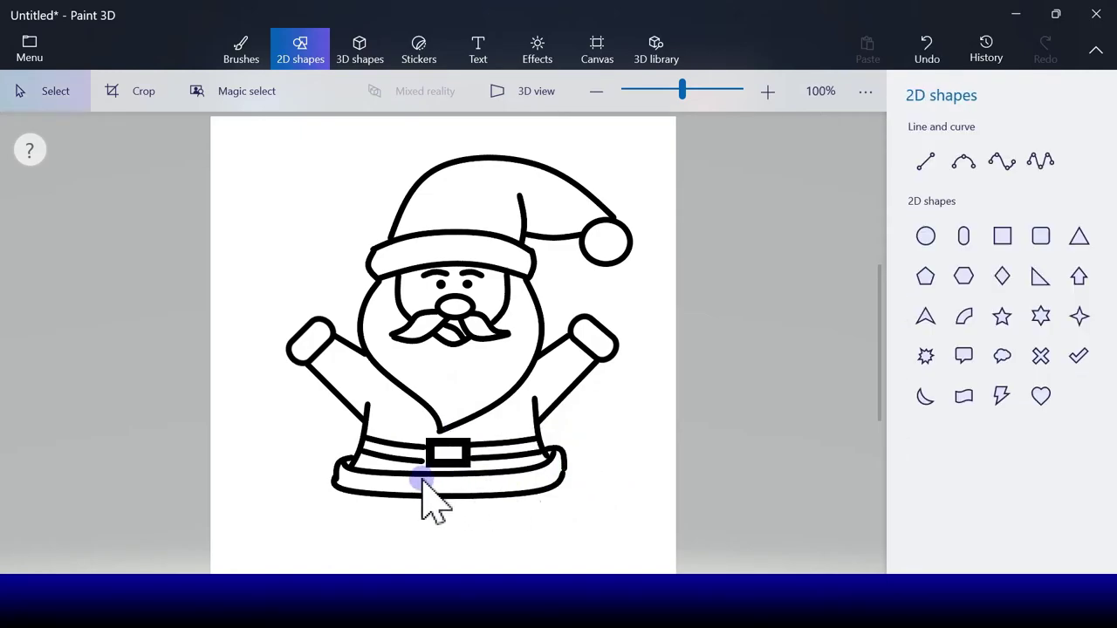
Fill the gap between the belt's lower left line and the buckle with a black 5 px marker
{"action": "left_click", "coordinate": [1040, 235]}
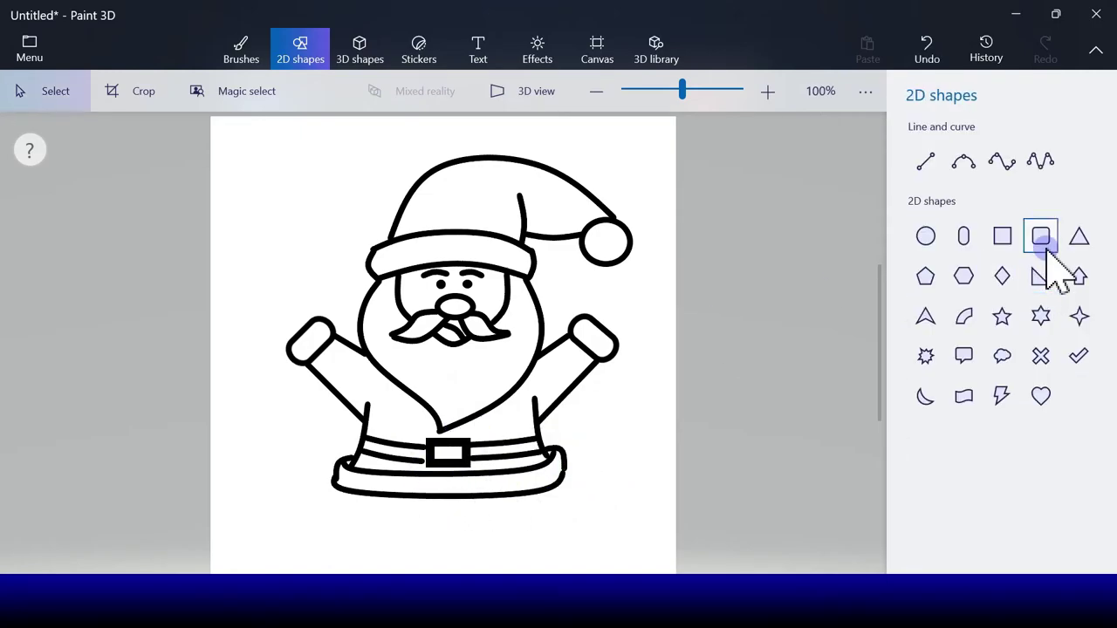
{"action": "left_click", "coordinate": [238, 52]}
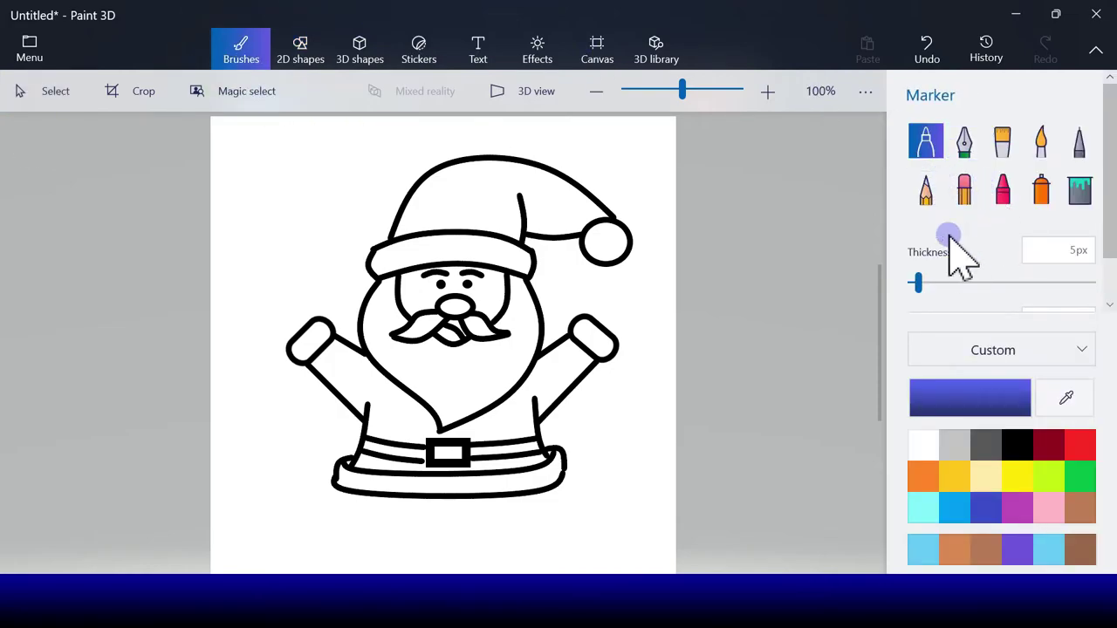
{"action": "left_click", "coordinate": [1017, 447]}
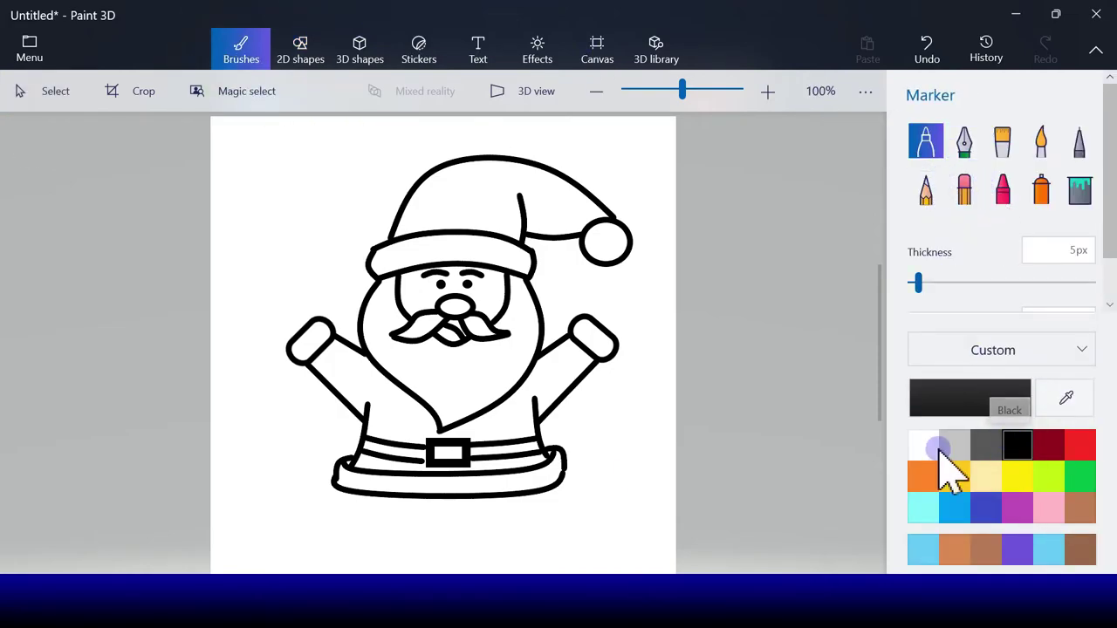
{"action": "left_click", "coordinate": [422, 460]}
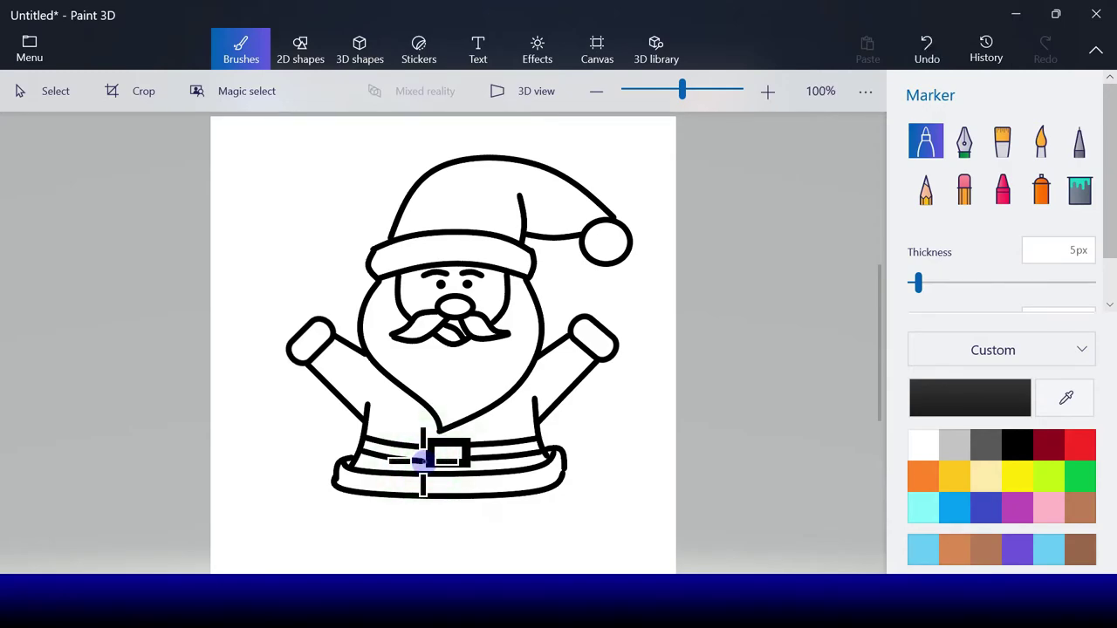
{"action": "left_click", "coordinate": [422, 460]}
{"action": "left_click", "coordinate": [423, 460]}
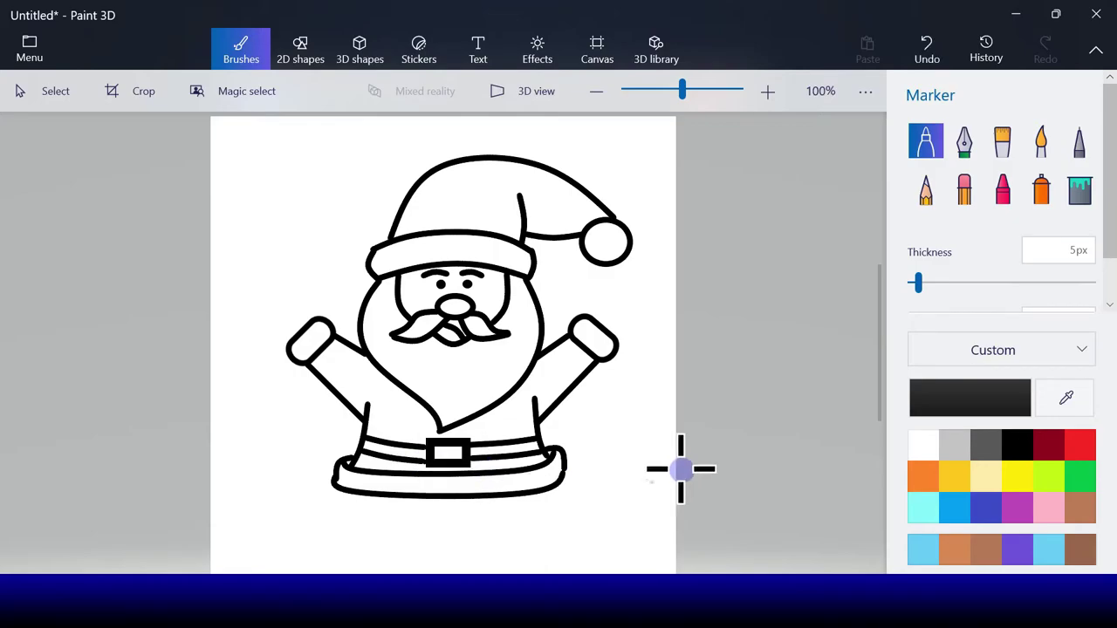
Draw a short vertical straight line down from the middle of the coat's hem to divide the legs
{"action": "left_click", "coordinate": [299, 51]}
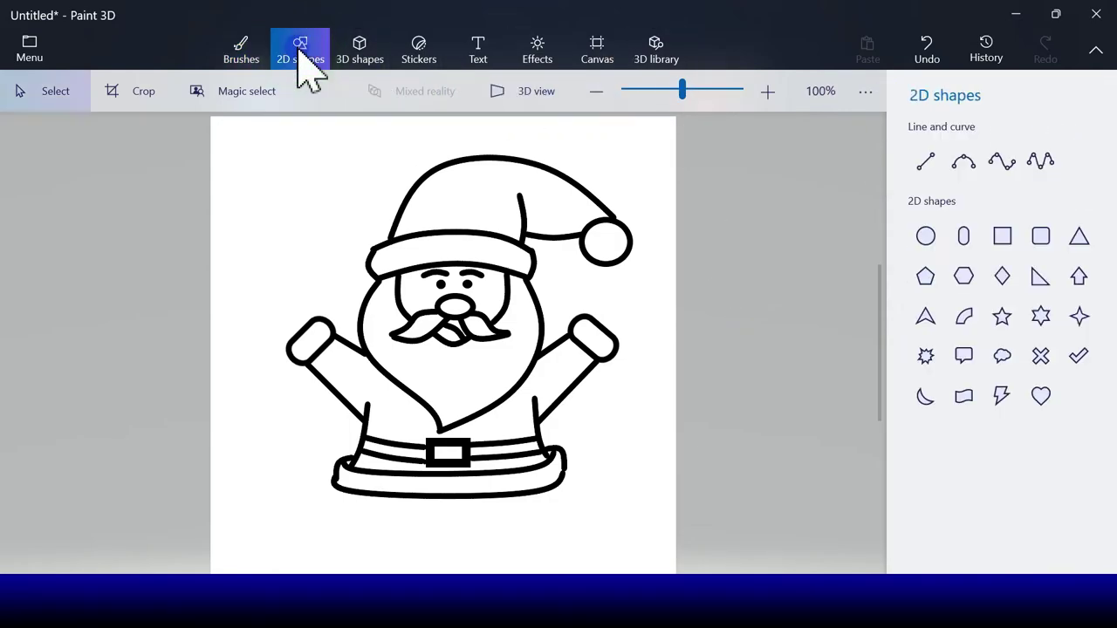
{"action": "left_click", "coordinate": [856, 357]}
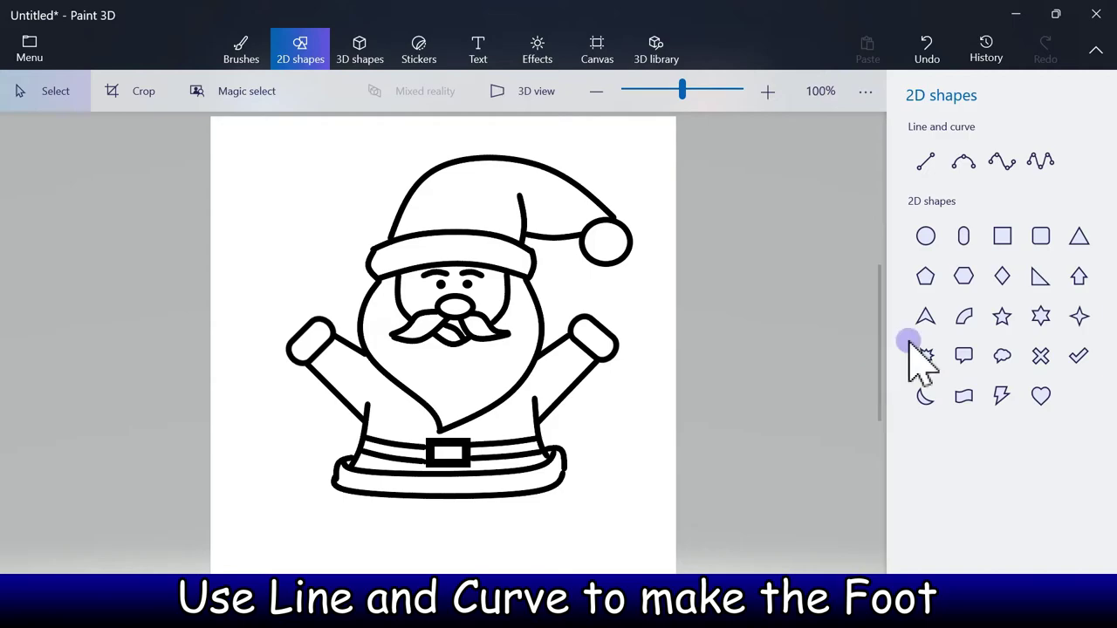
{"action": "left_click", "coordinate": [932, 167]}
{"action": "left_click", "coordinate": [967, 168]}
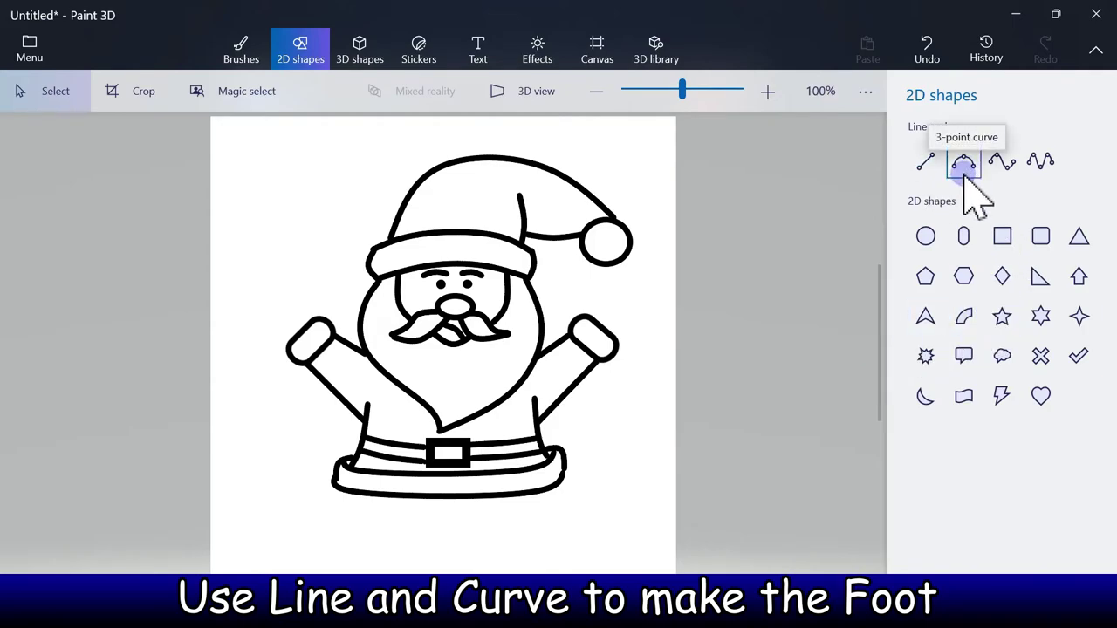
{"action": "left_click", "coordinate": [924, 161]}
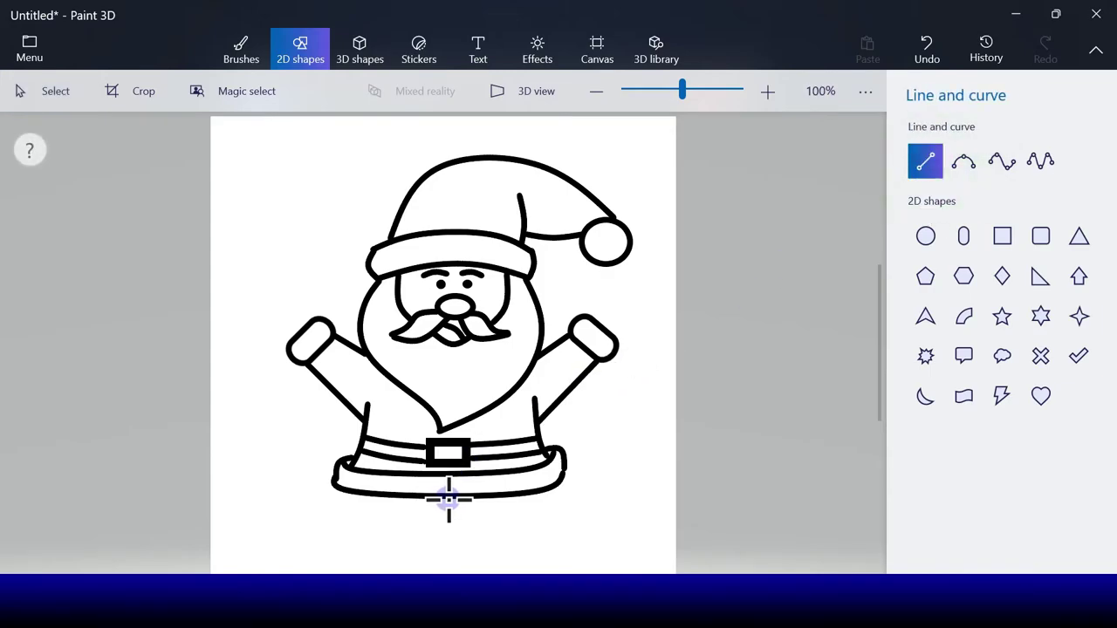
{"action": "left_click_drag", "start_coordinate": [448, 499], "coordinate": [449, 548]}
{"action": "left_click", "coordinate": [513, 522]}
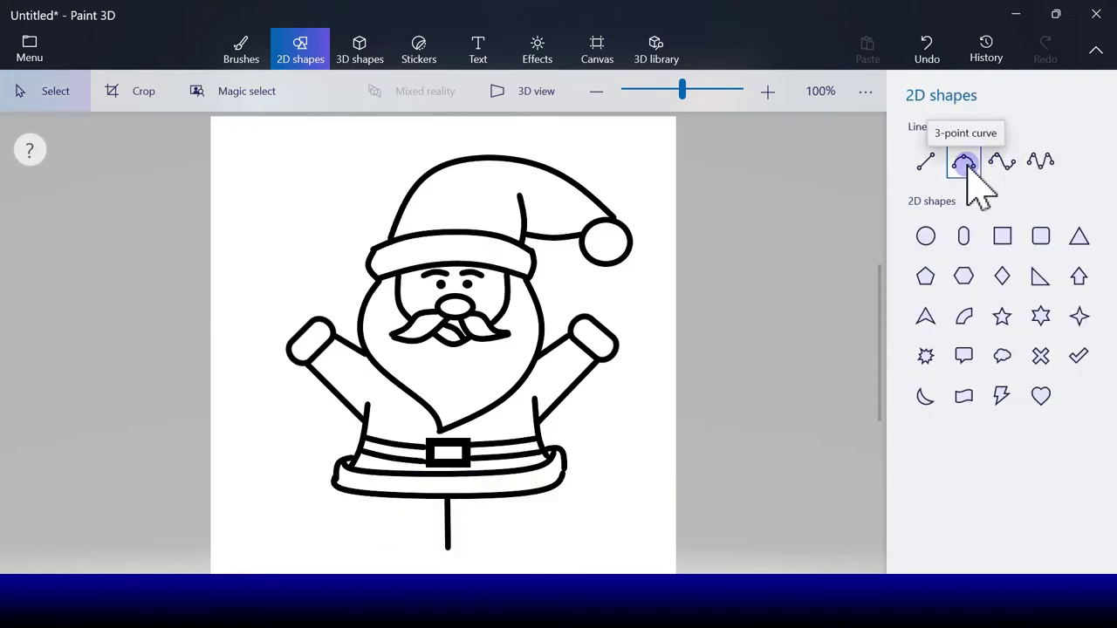
Draw the left foot as a 4-point curve from the leg line's lower end, rounded at the toe and turned back inward
{"action": "left_click", "coordinate": [1003, 164]}
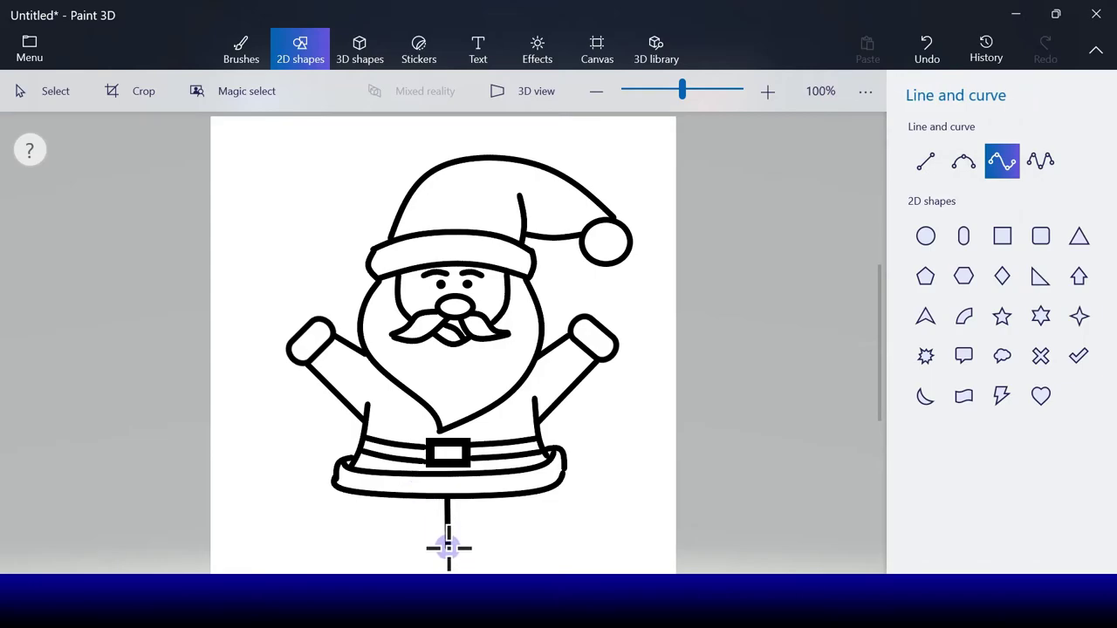
{"action": "mouse_move", "coordinate": [365, 550]}
{"action": "left_mouse_down"}
{"action": "mouse_move", "coordinate": [352, 541]}
{"action": "mouse_move", "coordinate": [360, 547]}
{"action": "mouse_move", "coordinate": [361, 518]}
{"action": "mouse_move", "coordinate": [393, 507]}
{"action": "left_mouse_up"}
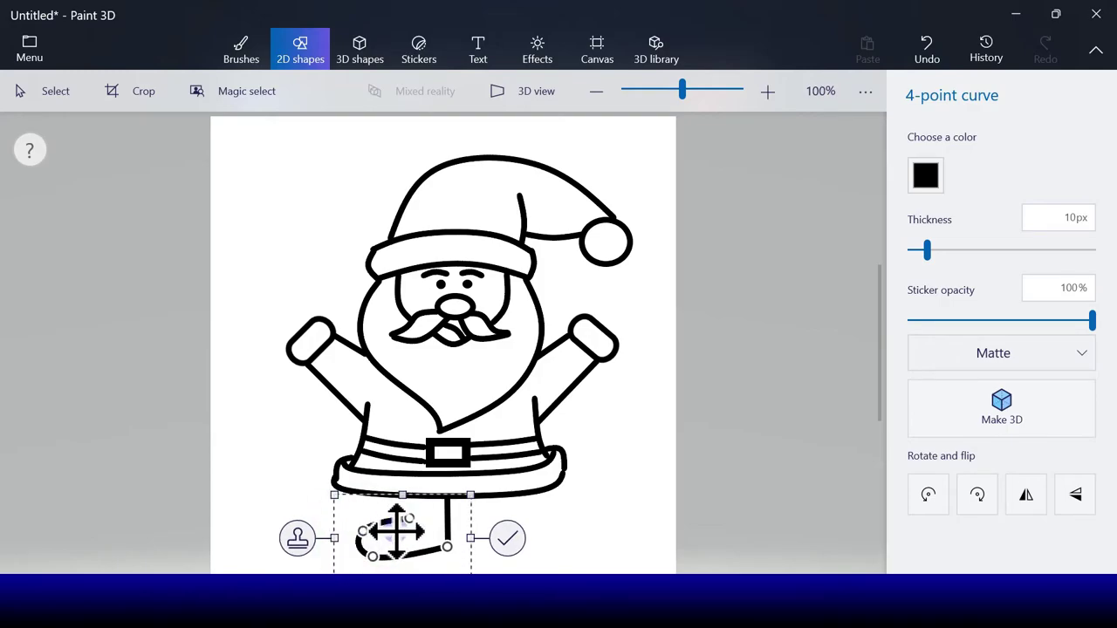
{"action": "left_click_drag", "start_coordinate": [411, 521], "coordinate": [396, 524]}
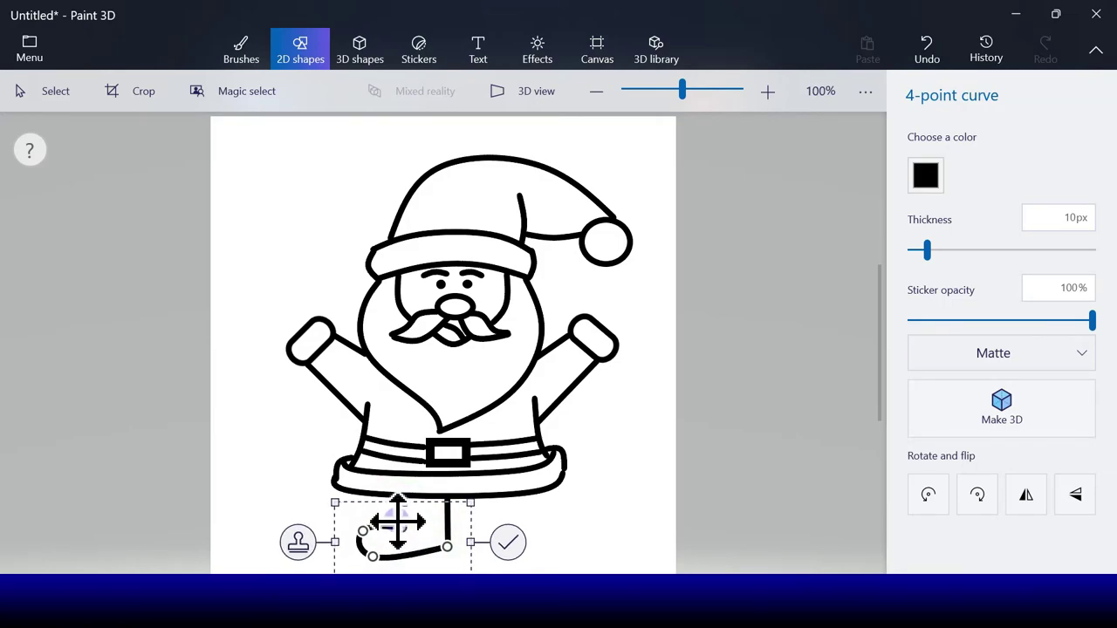
{"action": "left_click", "coordinate": [511, 542]}
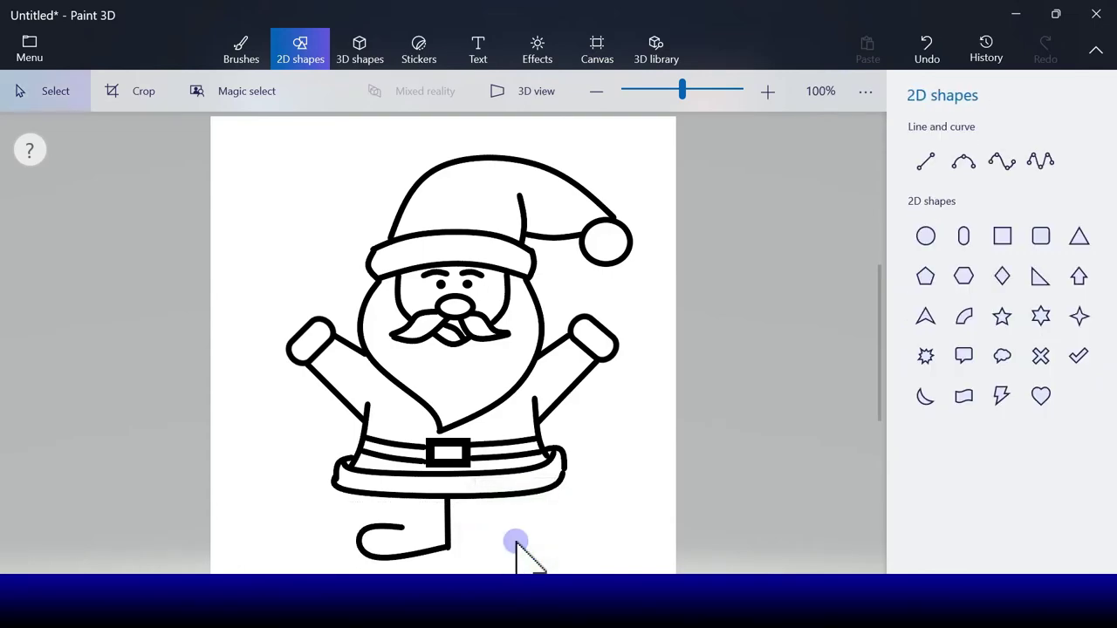
Draw the right foot as a mirrored 4-point curve from the leg line's lower end, rounded at the toe and turned back inward
{"action": "left_click", "coordinate": [1003, 163]}
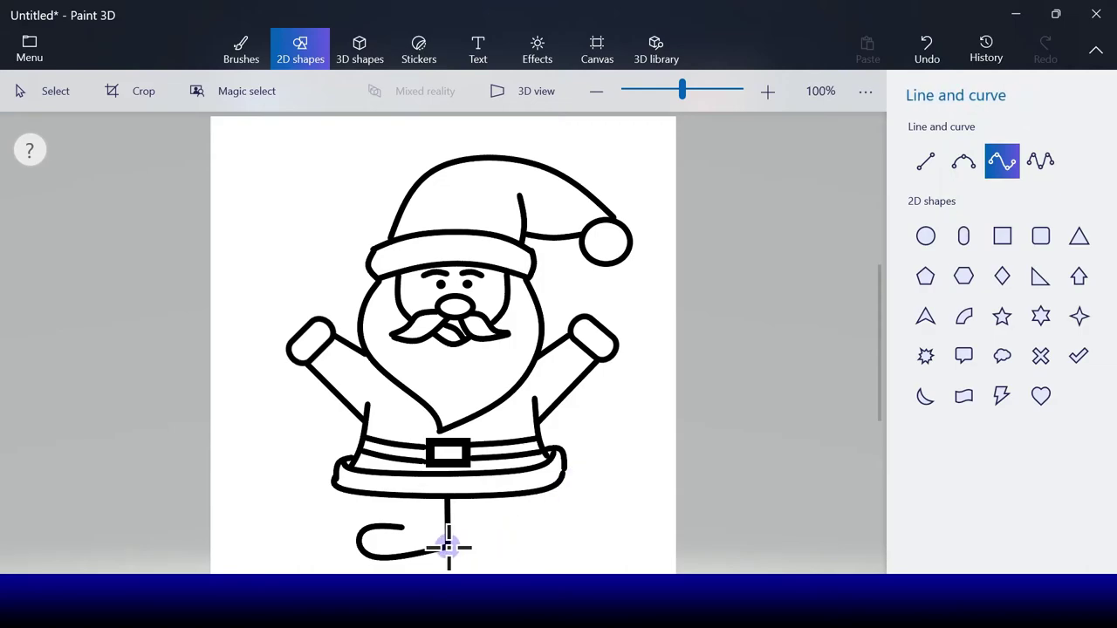
{"action": "left_click_drag", "start_coordinate": [451, 547], "coordinate": [546, 555]}
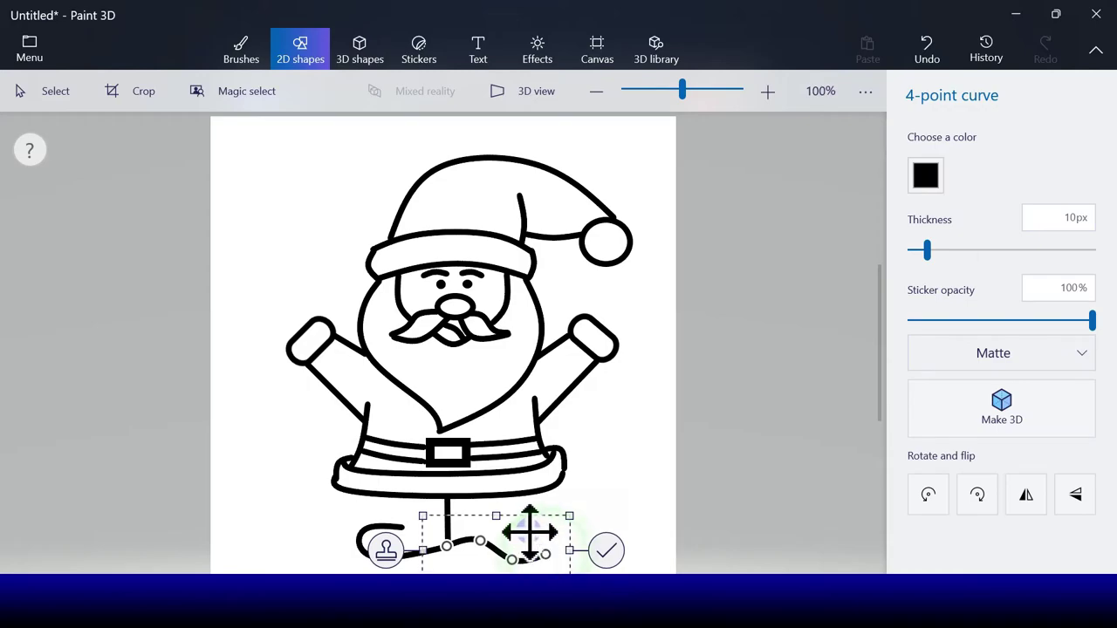
{"action": "left_click_drag", "start_coordinate": [546, 553], "coordinate": [524, 548]}
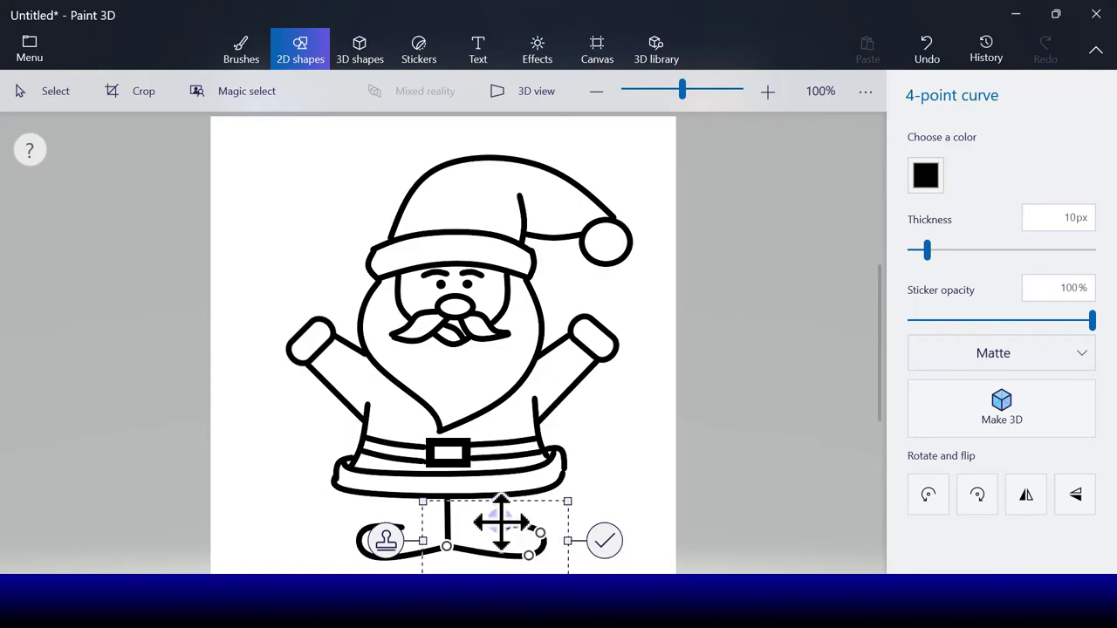
{"action": "mouse_move", "coordinate": [502, 521]}
{"action": "left_mouse_down"}
{"action": "mouse_move", "coordinate": [485, 523]}
{"action": "mouse_move", "coordinate": [502, 522]}
{"action": "left_mouse_up"}
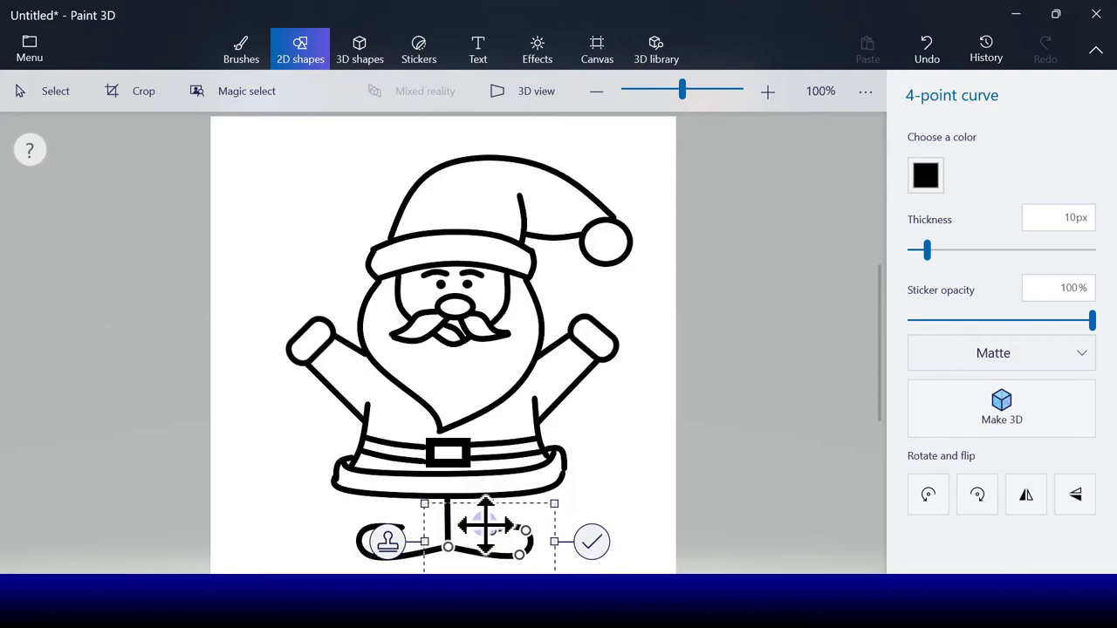
{"action": "left_click", "coordinate": [594, 544]}
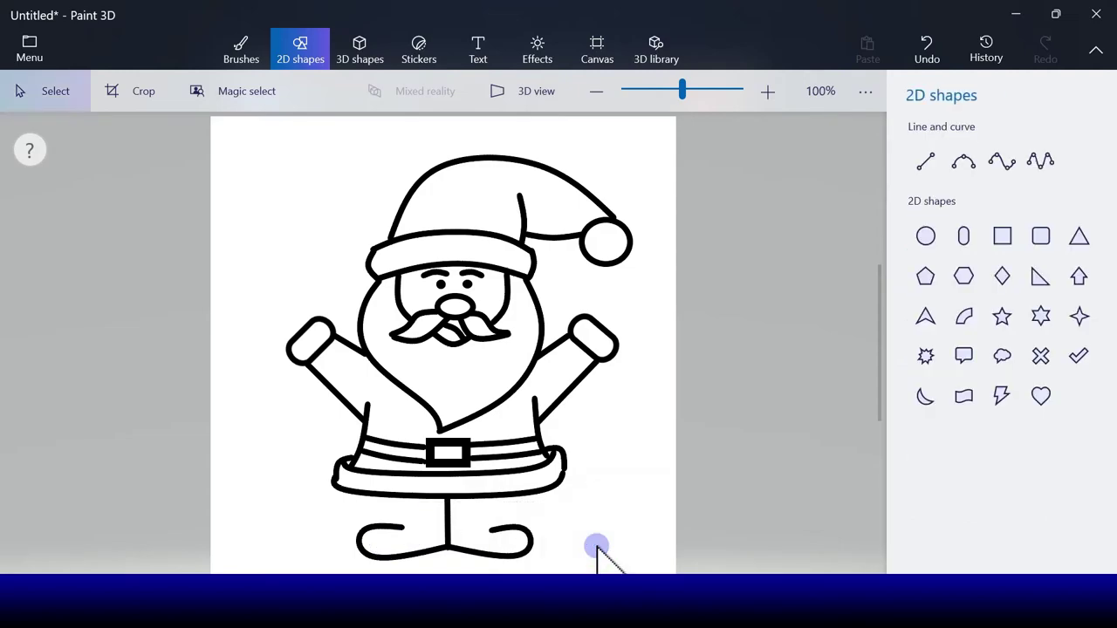
Close the tops of the left and right feet with short straight lines from their inner curve ends to the central leg line
{"action": "left_click", "coordinate": [926, 160]}
{"action": "left_click", "coordinate": [402, 528]}
{"action": "left_click_drag", "start_coordinate": [402, 528], "coordinate": [501, 531]}
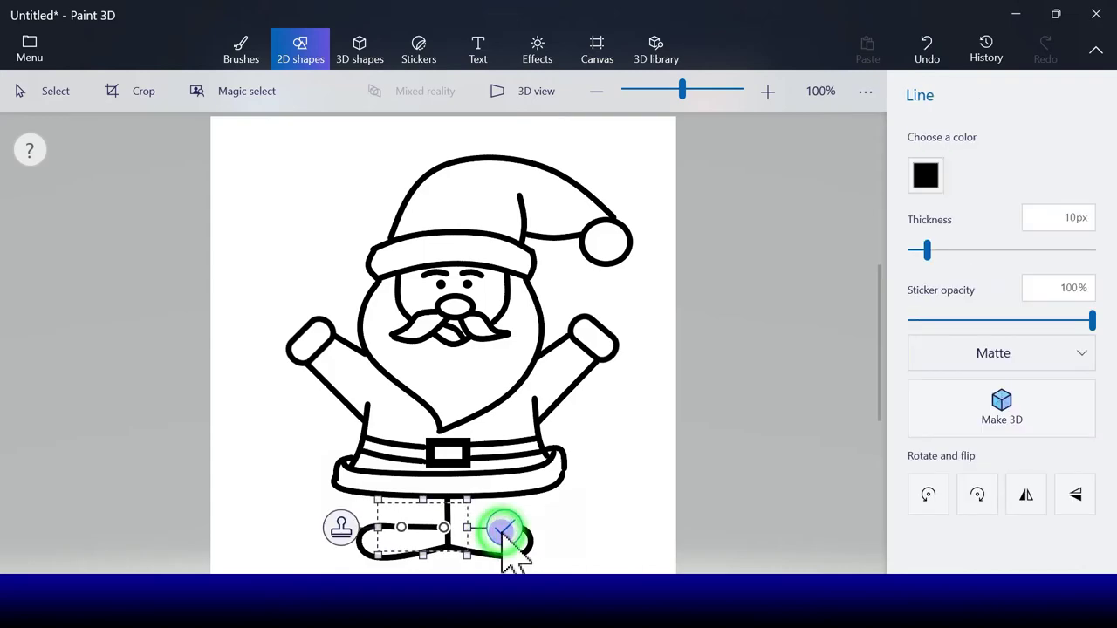
{"action": "left_click", "coordinate": [780, 280]}
{"action": "left_click", "coordinate": [927, 160]}
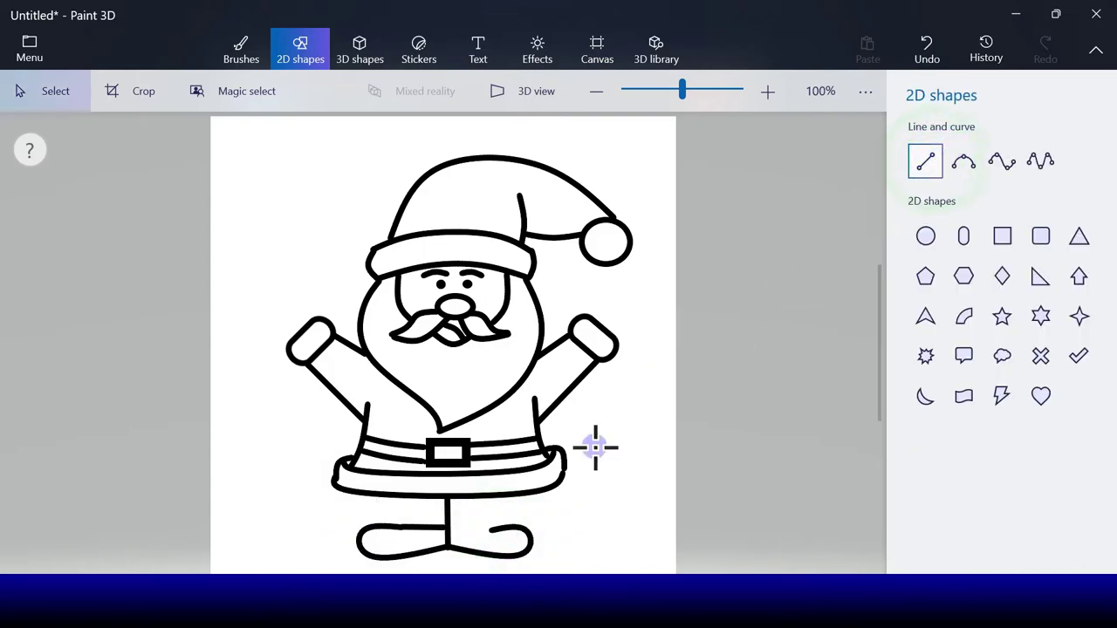
{"action": "left_click", "coordinate": [491, 530]}
{"action": "left_click_drag", "start_coordinate": [491, 530], "coordinate": [450, 529]}
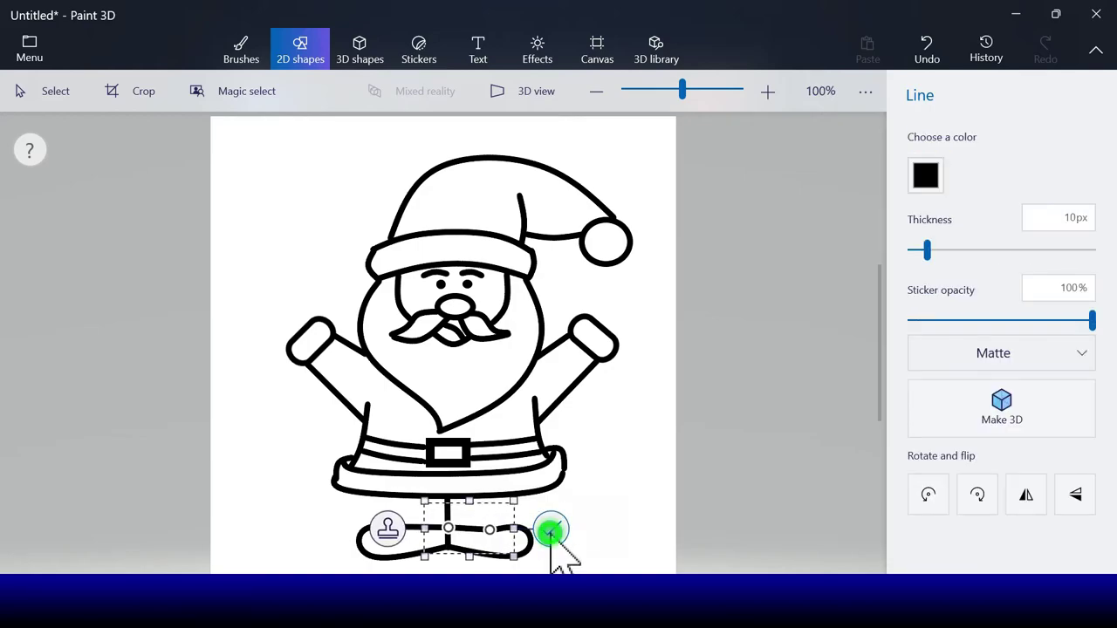
Draw the outer edges of both trouser legs as mirrored 3-point curves from the underside of the coat's hem inward toward the leg line
{"action": "left_click", "coordinate": [551, 530]}
{"action": "left_click", "coordinate": [962, 162]}
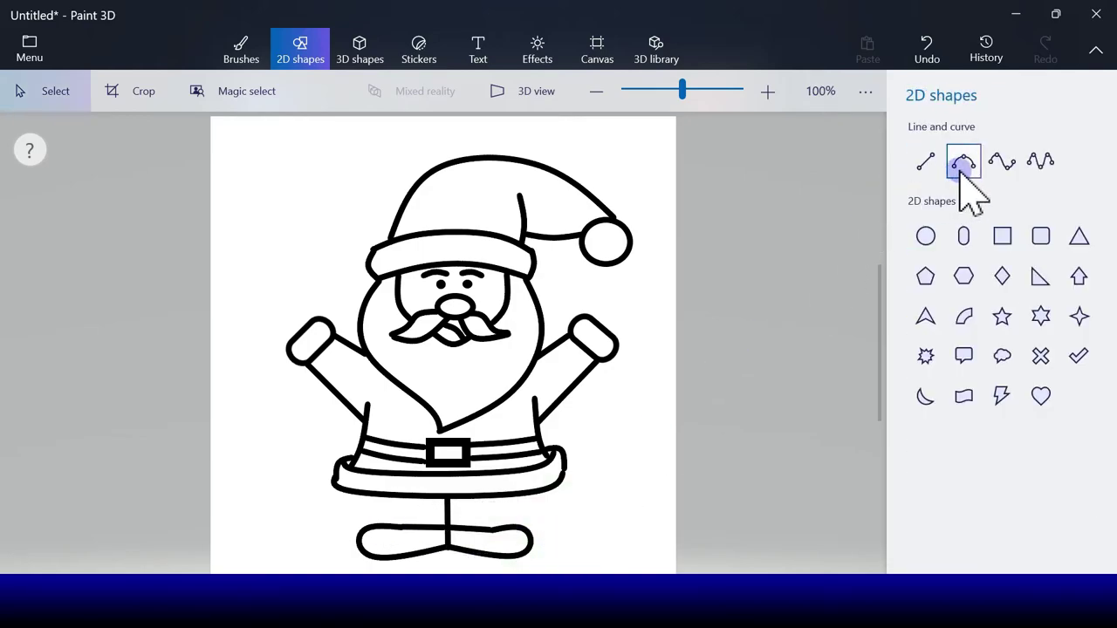
{"action": "left_click", "coordinate": [962, 162]}
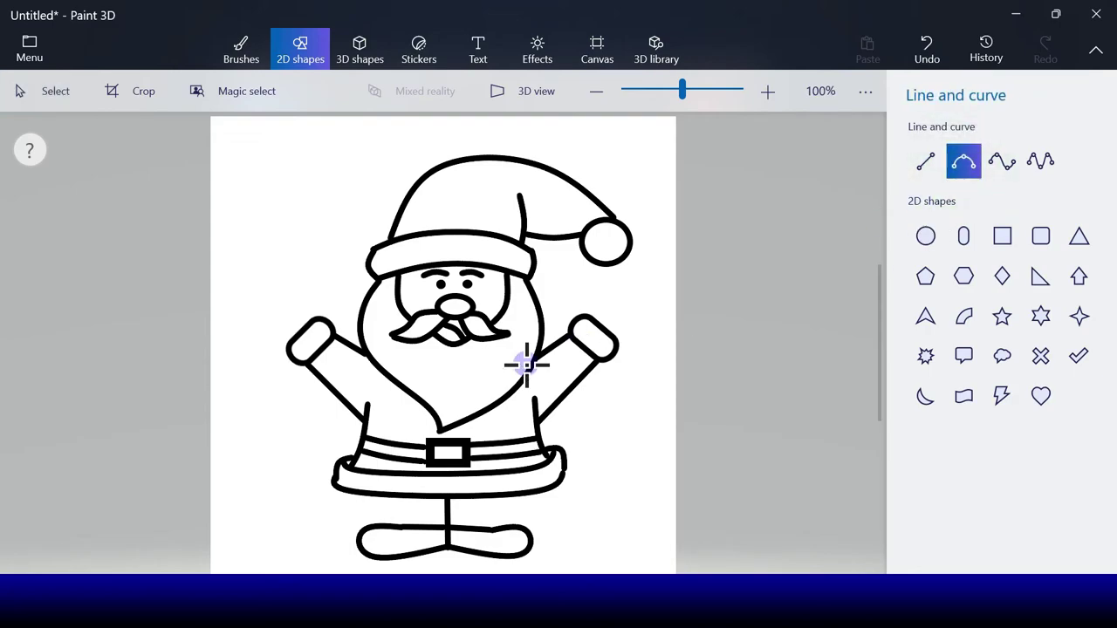
{"action": "left_click_drag", "start_coordinate": [359, 490], "coordinate": [388, 510]}
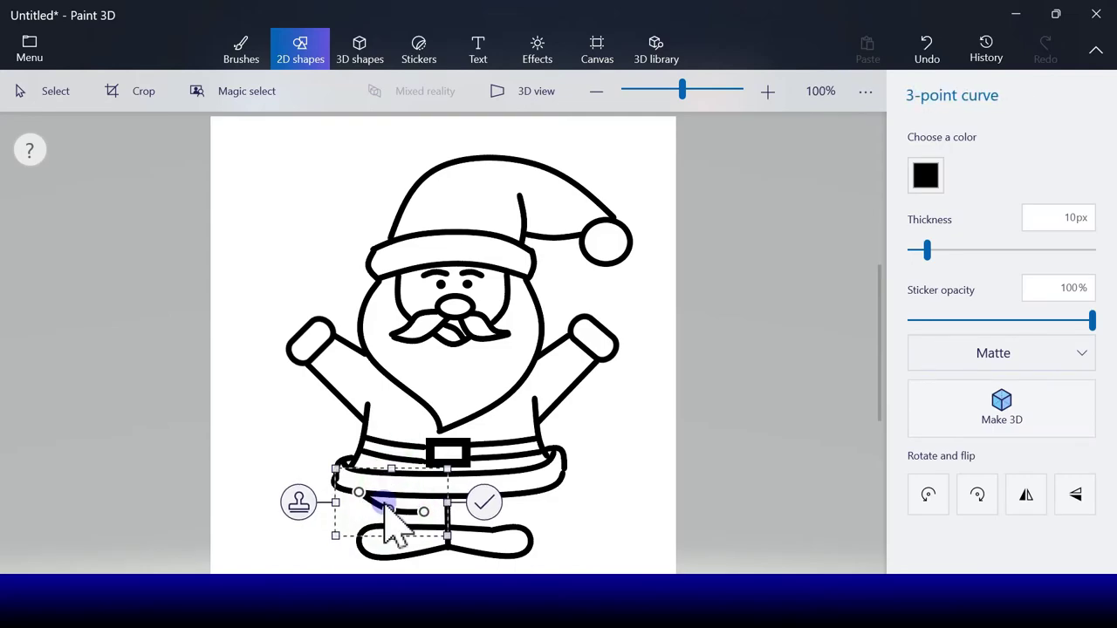
{"action": "left_click", "coordinate": [484, 505]}
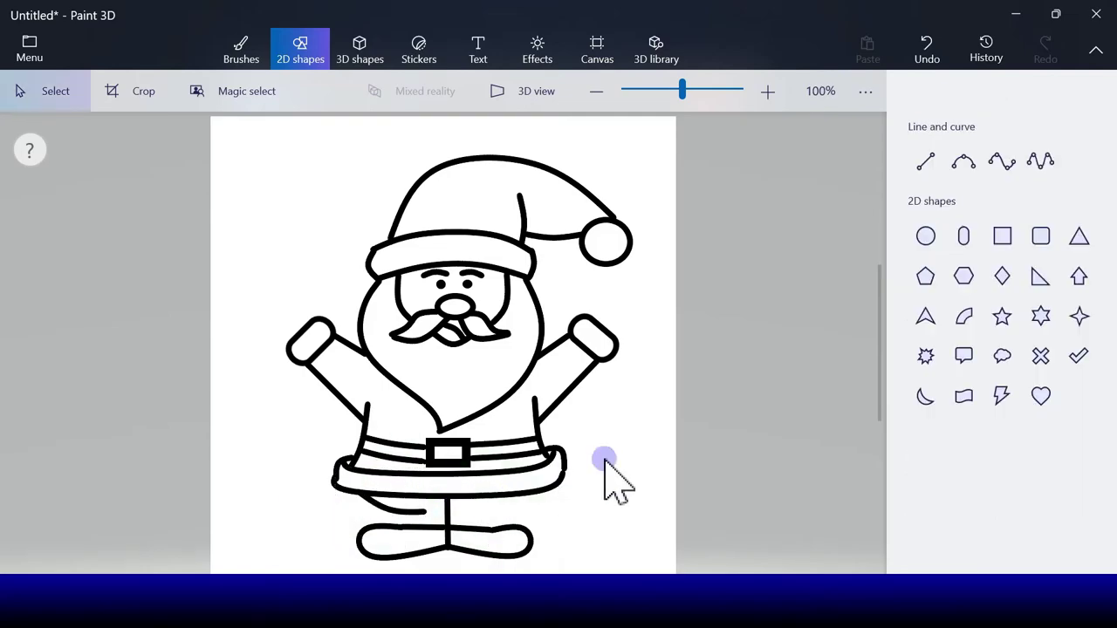
{"action": "left_click", "coordinate": [965, 166]}
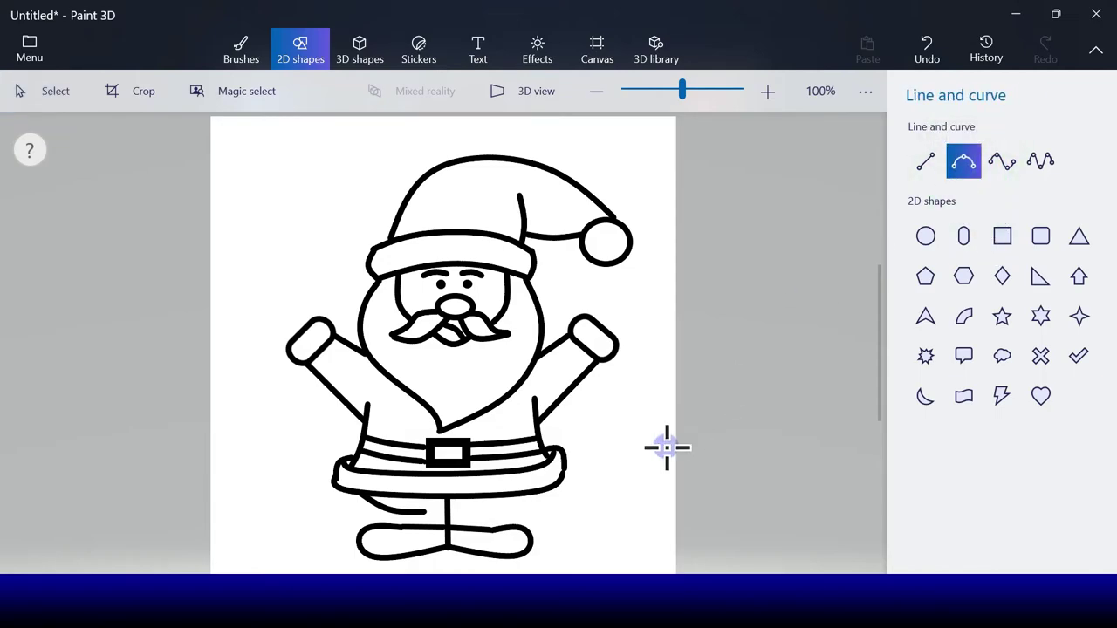
{"action": "left_click_drag", "start_coordinate": [534, 495], "coordinate": [474, 516]}
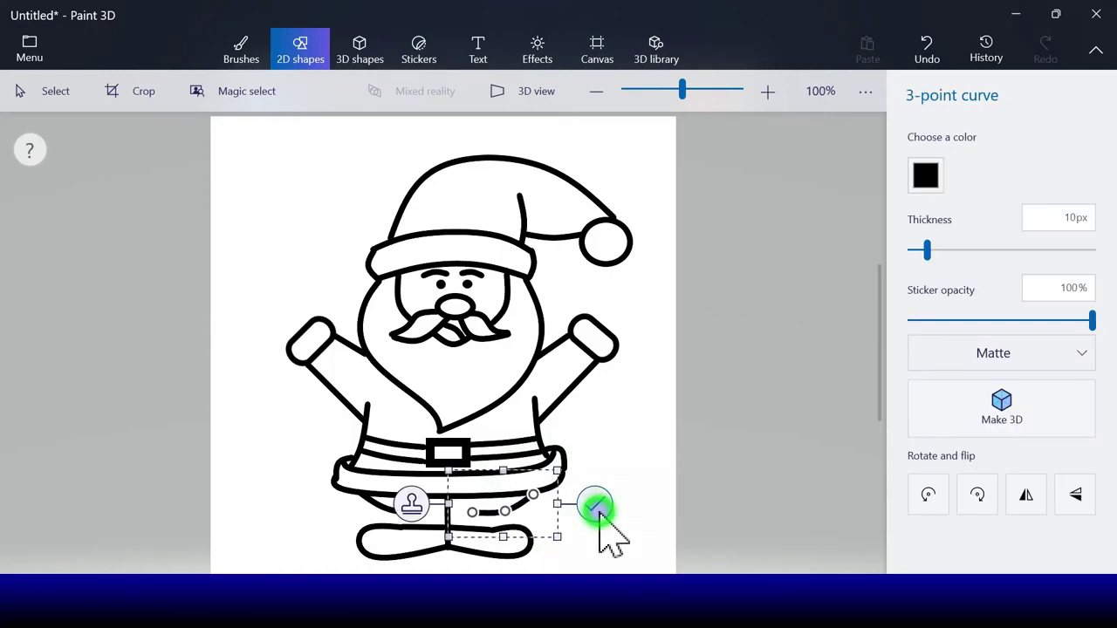
{"action": "left_click", "coordinate": [600, 513]}
Connect the left and right leg curves to the tops of the feet with short, inward-slanting straight lines
{"action": "left_click", "coordinate": [925, 161]}
{"action": "left_click_drag", "start_coordinate": [395, 513], "coordinate": [409, 528]}
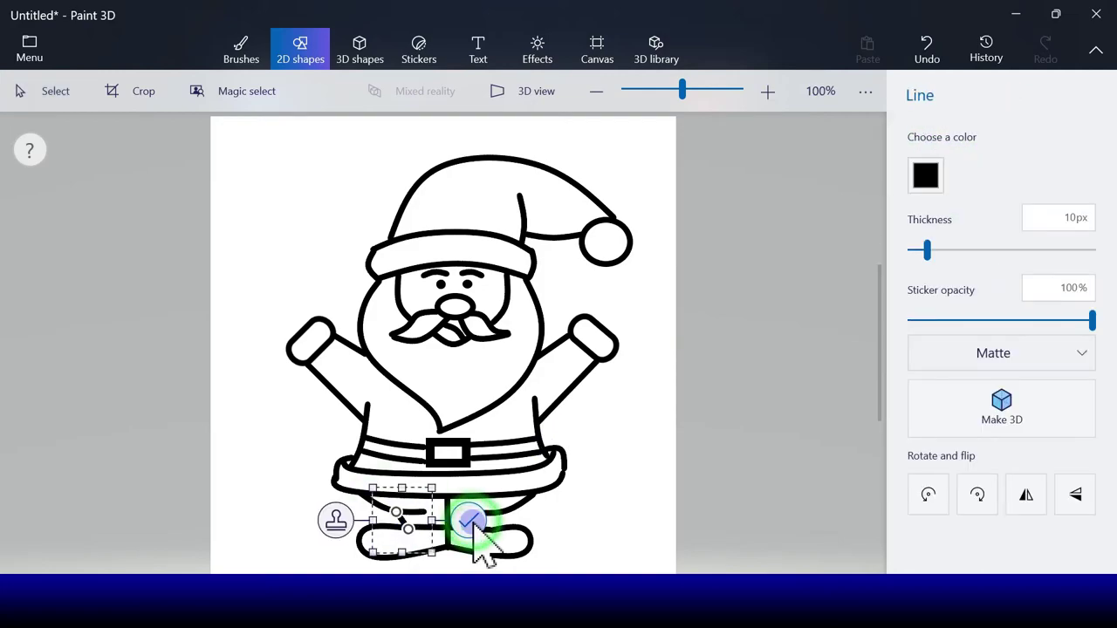
{"action": "left_click", "coordinate": [468, 518]}
{"action": "left_click", "coordinate": [925, 160]}
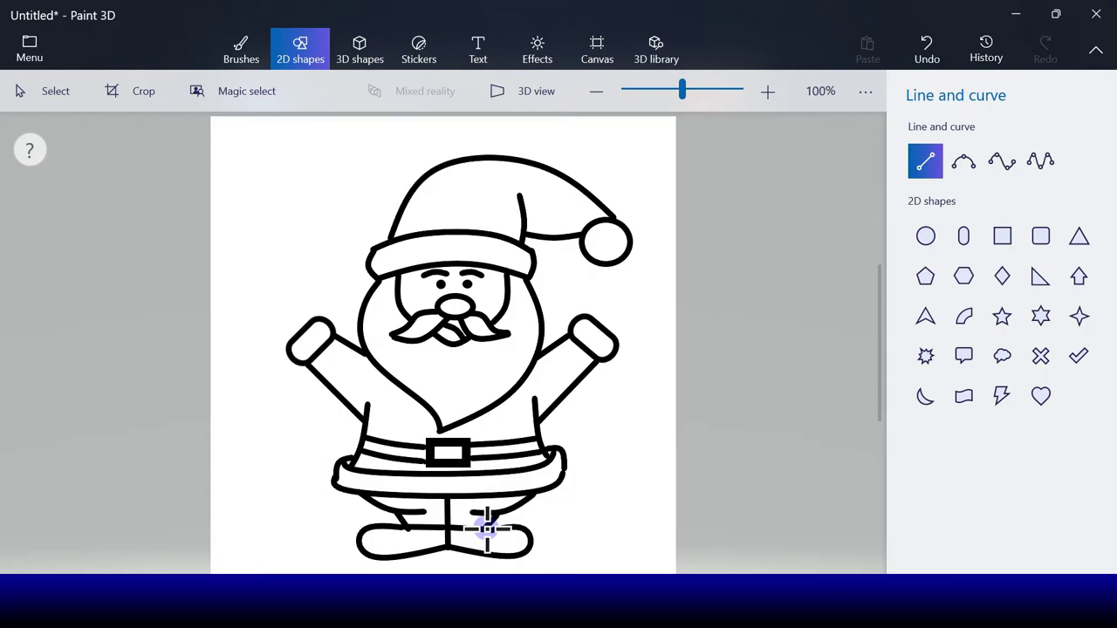
{"action": "left_click_drag", "start_coordinate": [494, 514], "coordinate": [487, 528]}
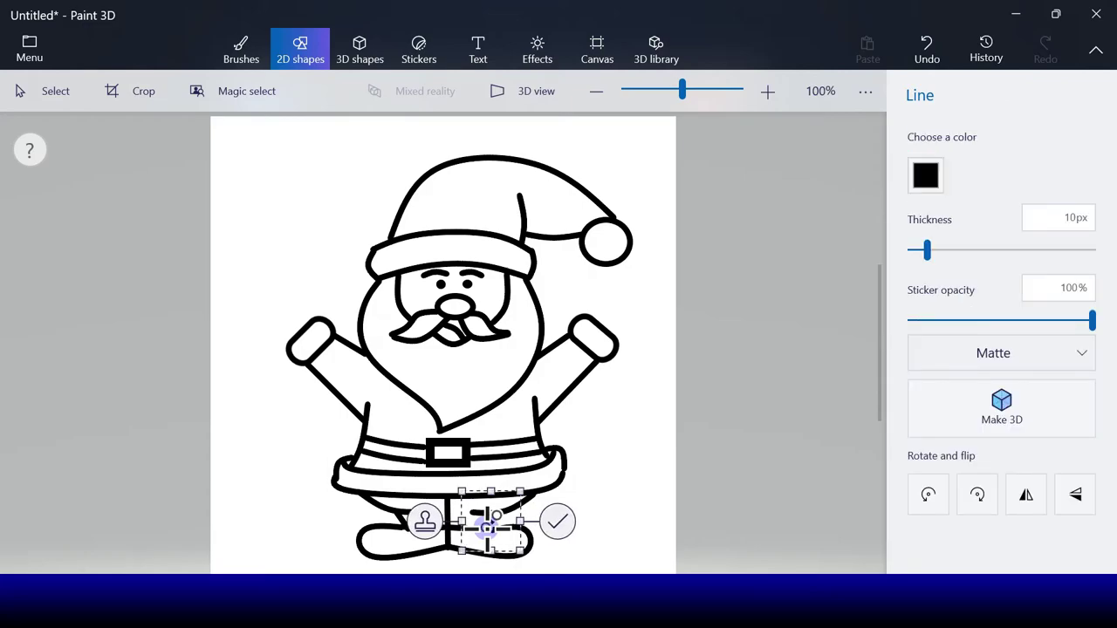
{"action": "left_click", "coordinate": [556, 522]}
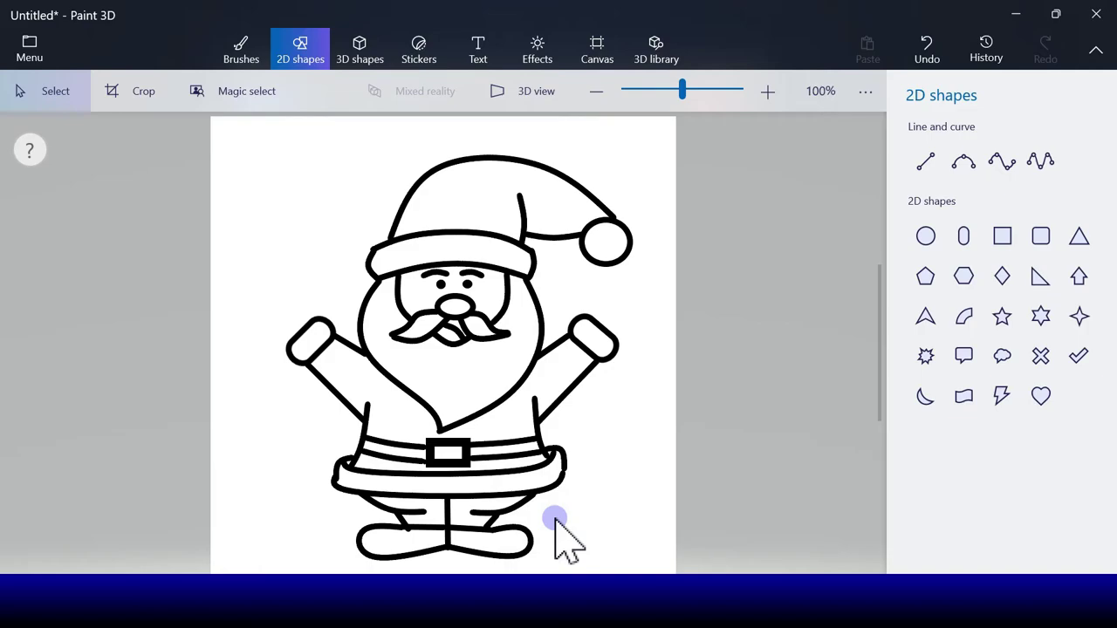
Draw the left mitten as a rounded 4-point curve from the outer end of the left cuff, ending above the cuff
{"action": "left_click", "coordinate": [1003, 162]}
{"action": "mouse_move", "coordinate": [290, 347]}
{"action": "left_mouse_down"}
{"action": "mouse_move", "coordinate": [282, 341]}
{"action": "mouse_move", "coordinate": [299, 302]}
{"action": "mouse_move", "coordinate": [291, 322]}
{"action": "mouse_move", "coordinate": [251, 311]}
{"action": "mouse_move", "coordinate": [252, 322]}
{"action": "mouse_move", "coordinate": [287, 320]}
{"action": "mouse_move", "coordinate": [269, 290]}
{"action": "left_mouse_up"}
{"action": "left_click", "coordinate": [360, 321]}
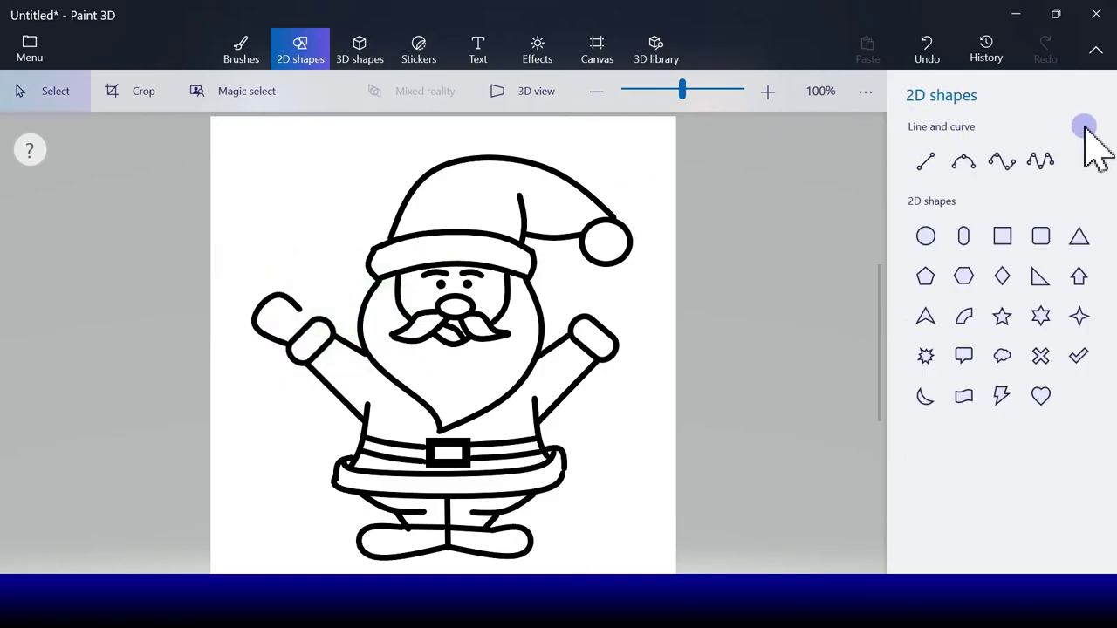
Draw the right mitten as a mirrored, rounded 4-point curve from the outer end of the right cuff, ending above the cuff
{"action": "left_click", "coordinate": [1004, 157]}
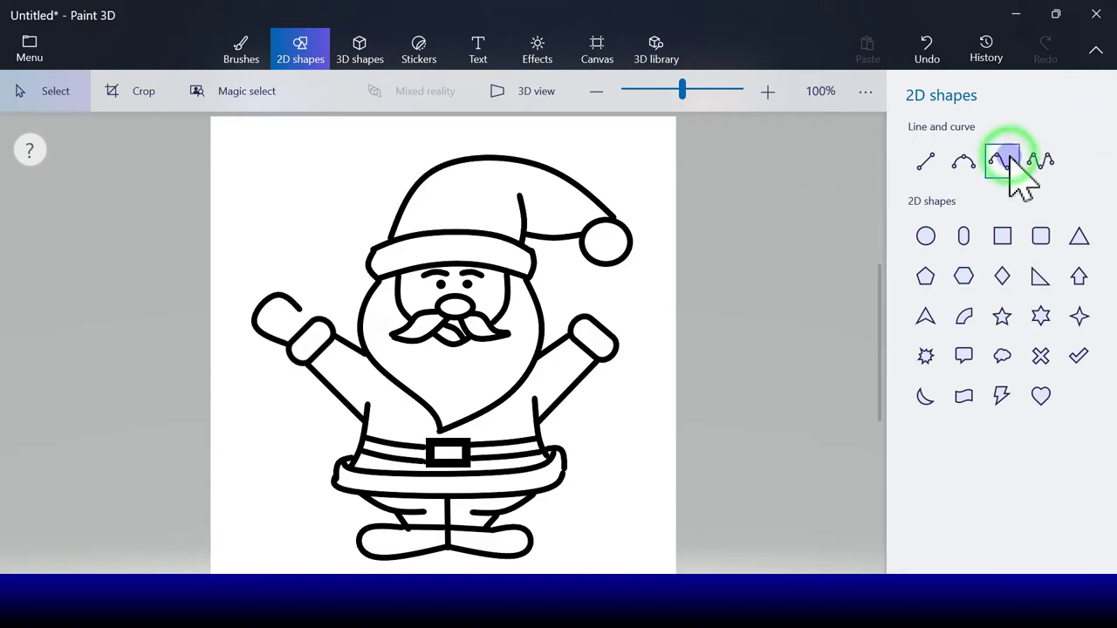
{"action": "left_click", "coordinate": [618, 340]}
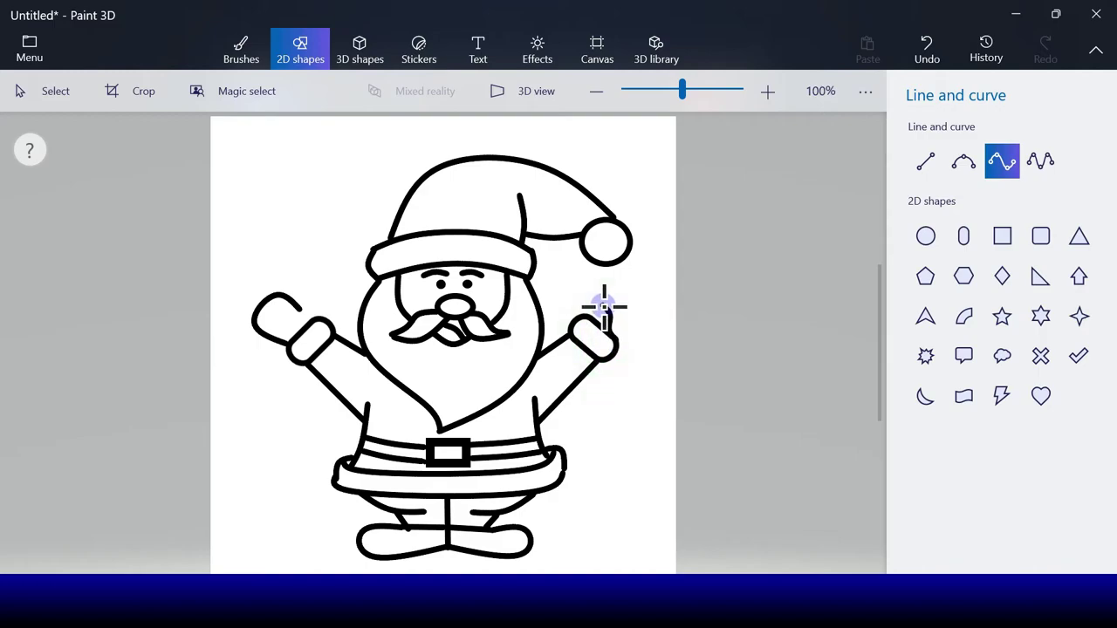
{"action": "left_click_drag", "start_coordinate": [606, 303], "coordinate": [617, 281]}
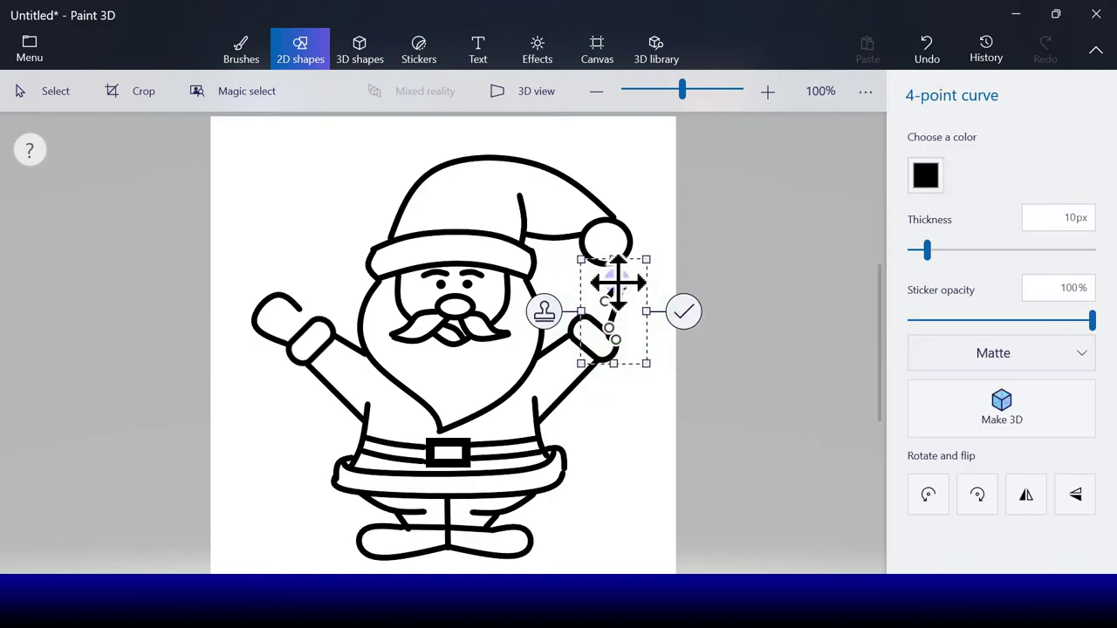
{"action": "left_click_drag", "start_coordinate": [614, 325], "coordinate": [655, 302]}
{"action": "left_click", "coordinate": [709, 312]}
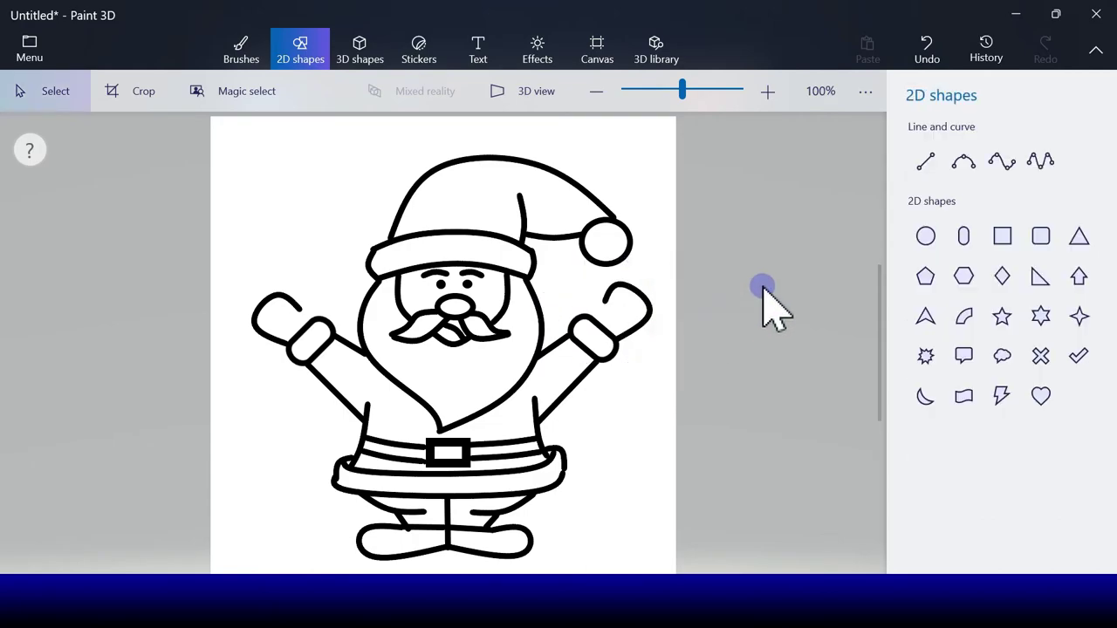
Draw the left mitten's thumb as a small rounded 4-point curve between the cuff's inner end and the mitten's open end
{"action": "left_click", "coordinate": [963, 163]}
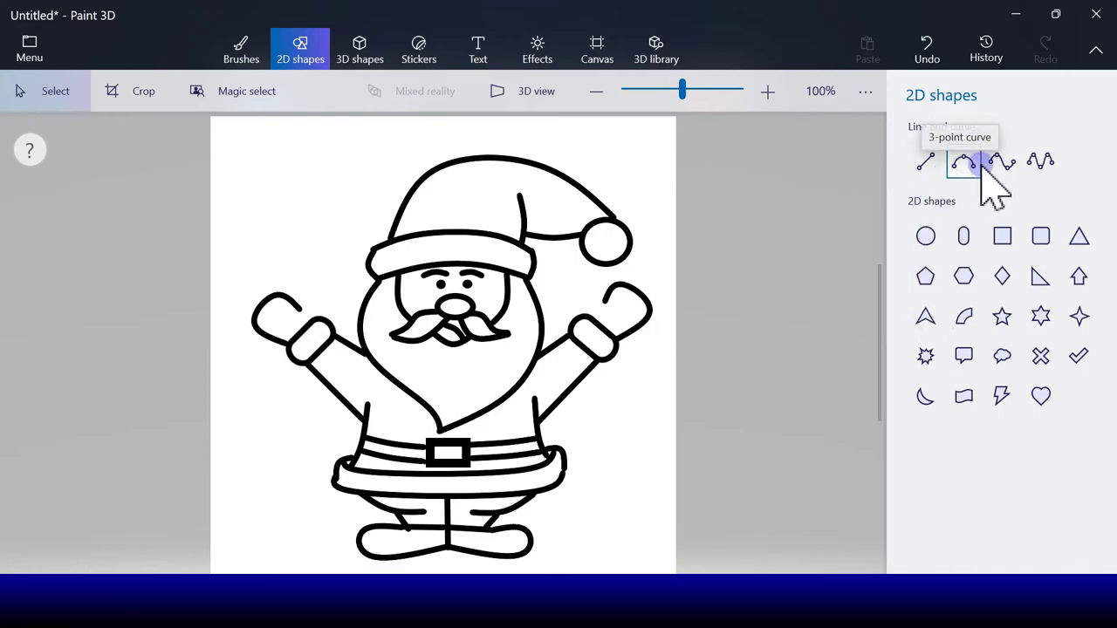
{"action": "left_click", "coordinate": [994, 164]}
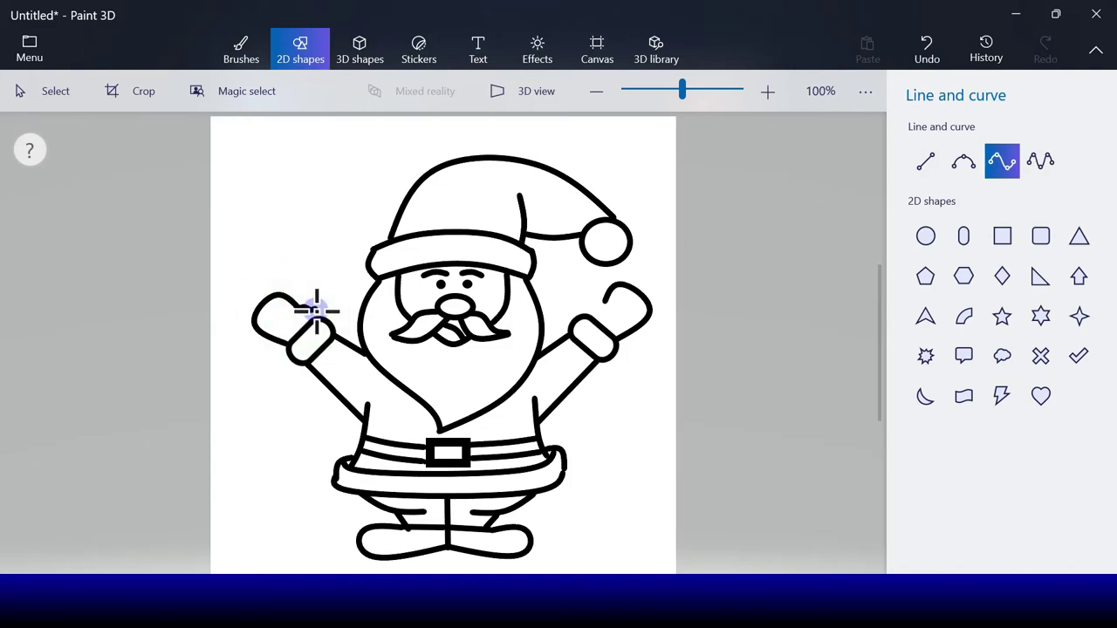
{"action": "left_click_drag", "start_coordinate": [314, 320], "coordinate": [312, 295]}
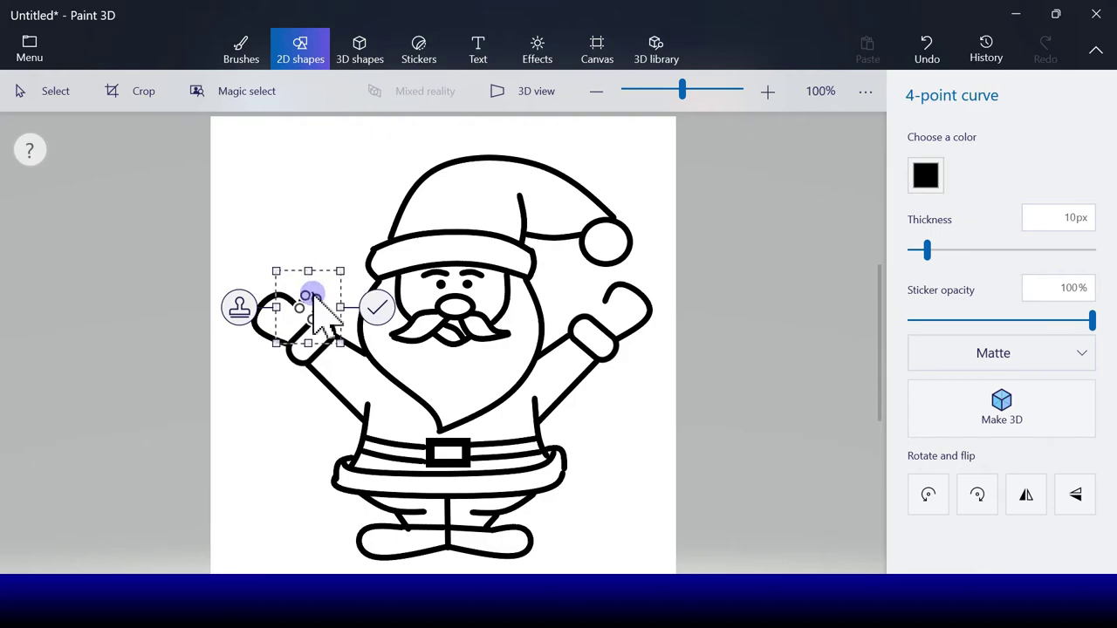
{"action": "left_click", "coordinate": [375, 308]}
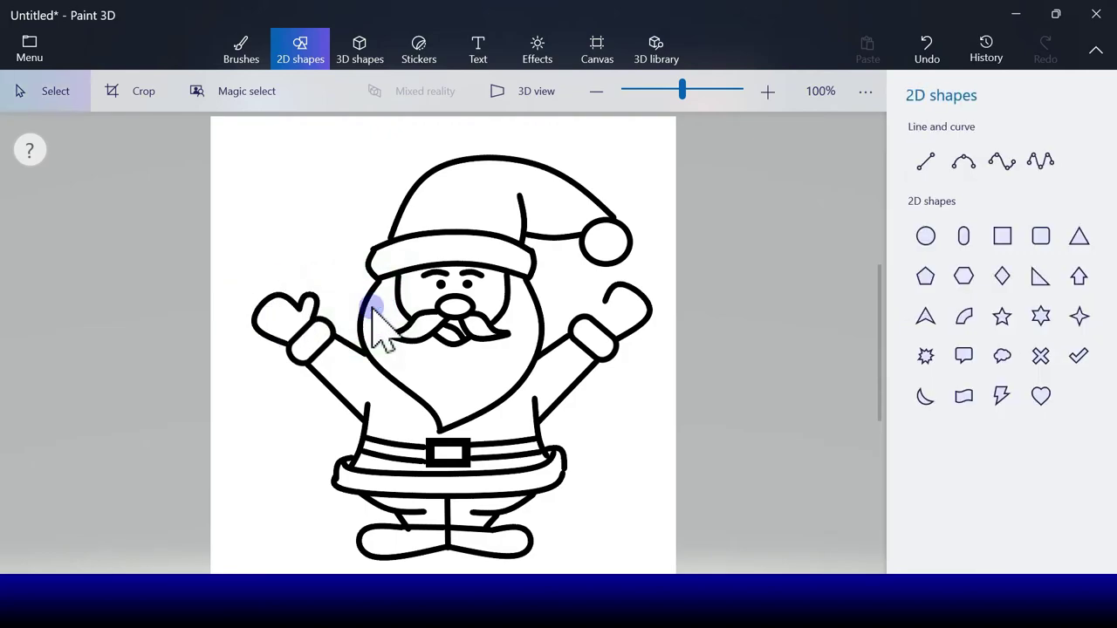
Draw the right mitten's thumb as a small rounded 4-point curve between the cuff's inner end and the mitten's open end
{"action": "left_click", "coordinate": [1010, 167]}
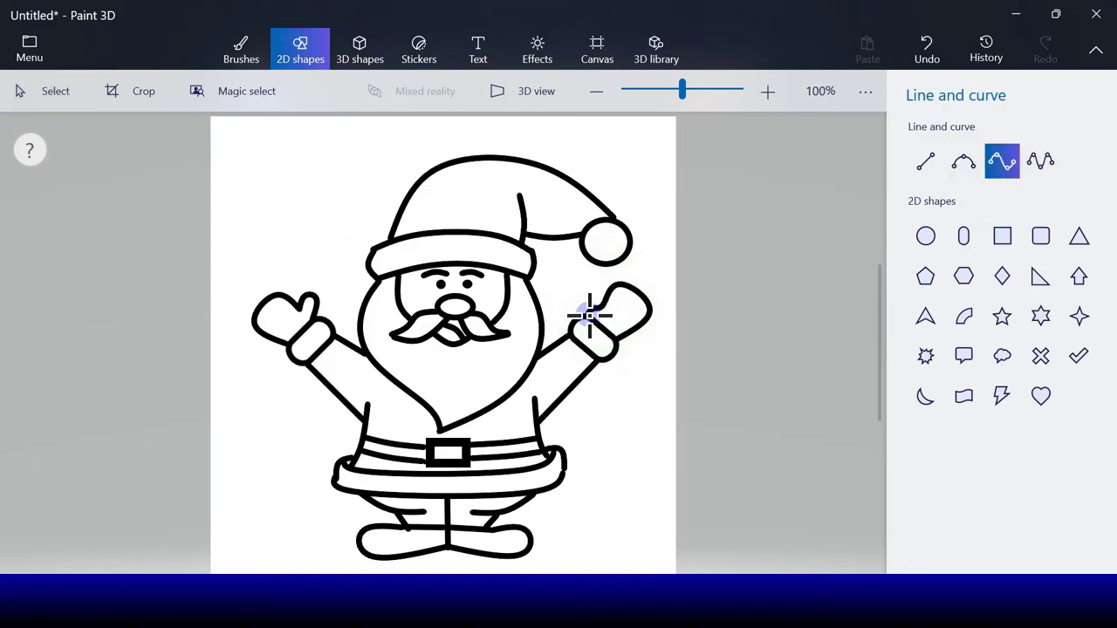
{"action": "left_click_drag", "start_coordinate": [589, 318], "coordinate": [588, 306]}
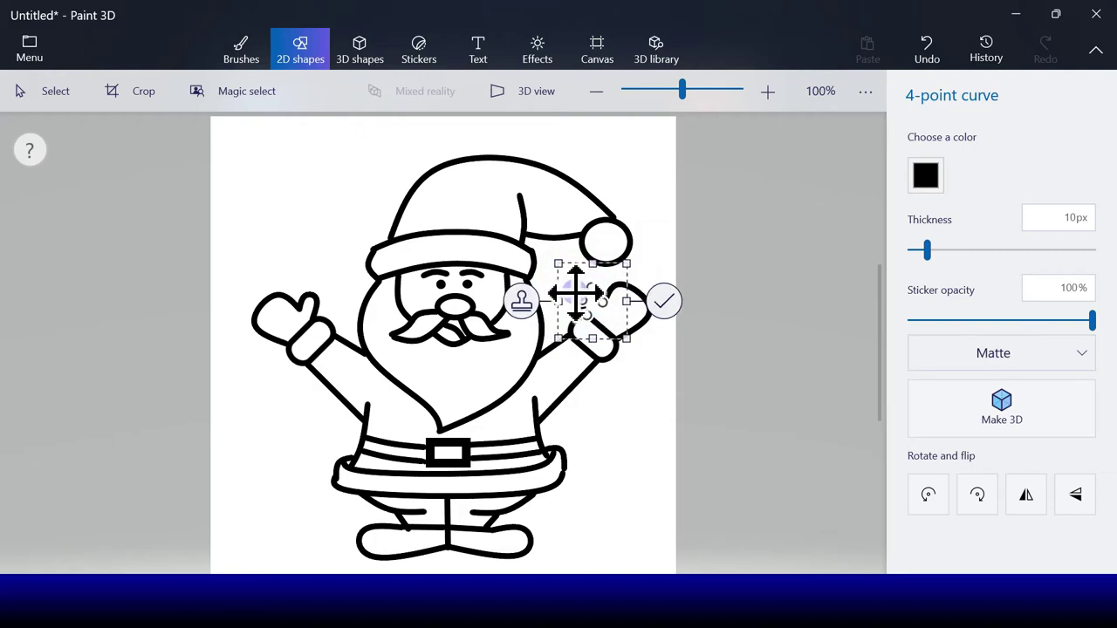
{"action": "left_click", "coordinate": [665, 302]}
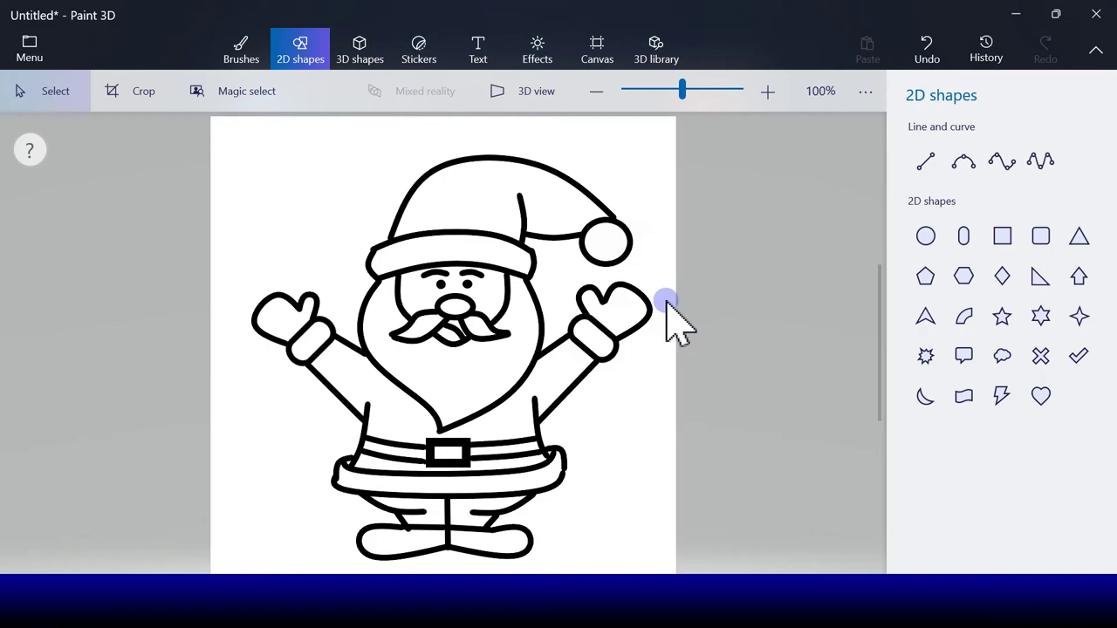
Fill the background around Santa with light gray
{"action": "left_click", "coordinate": [242, 51]}
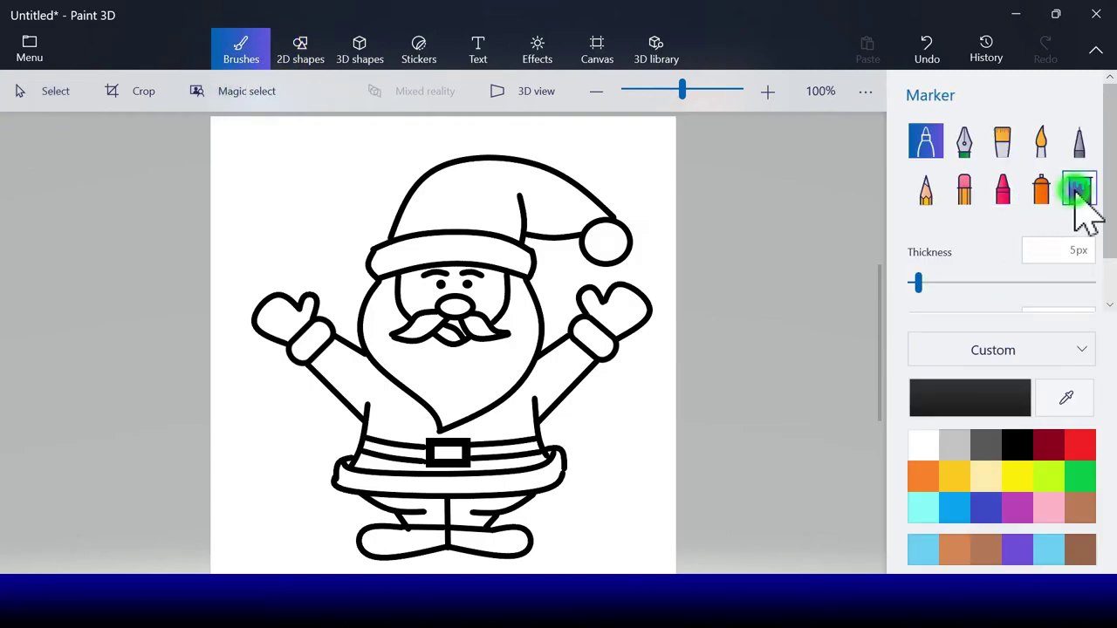
{"action": "left_click", "coordinate": [1075, 200]}
{"action": "left_click", "coordinate": [954, 446]}
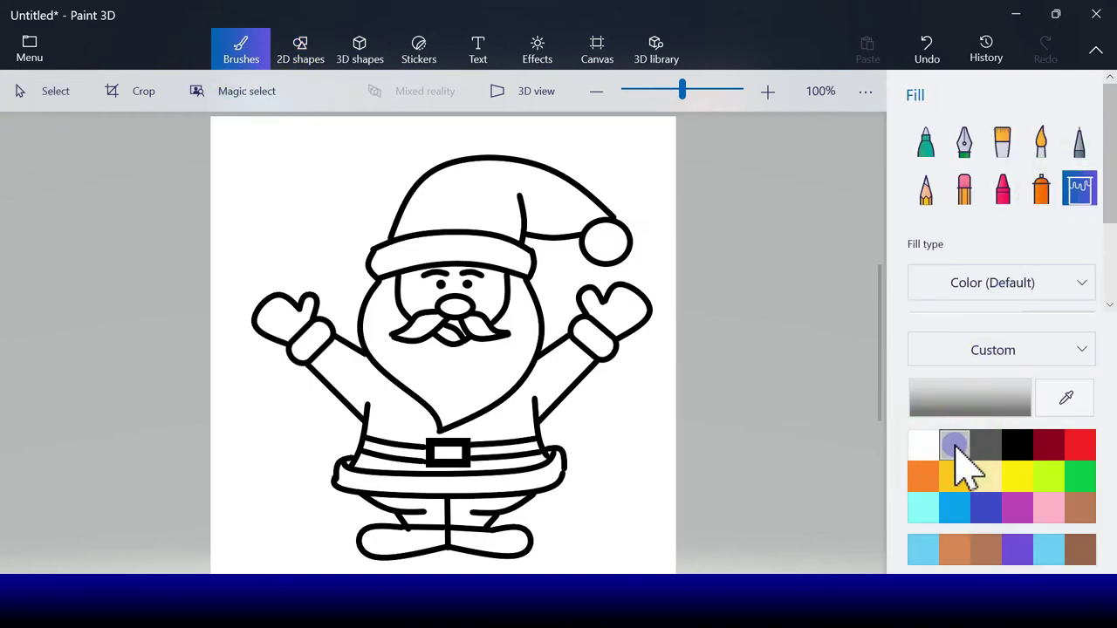
{"action": "left_click", "coordinate": [647, 182]}
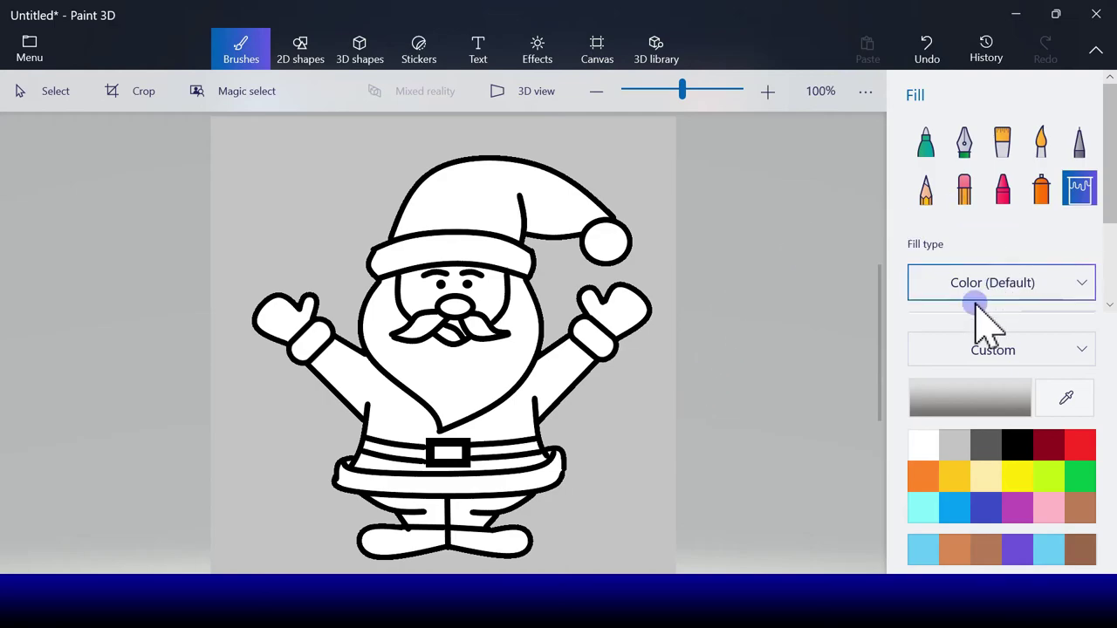
Set the Marker to white with a thickness of 50 px
{"action": "left_click", "coordinate": [924, 143]}
{"action": "left_click", "coordinate": [924, 447]}
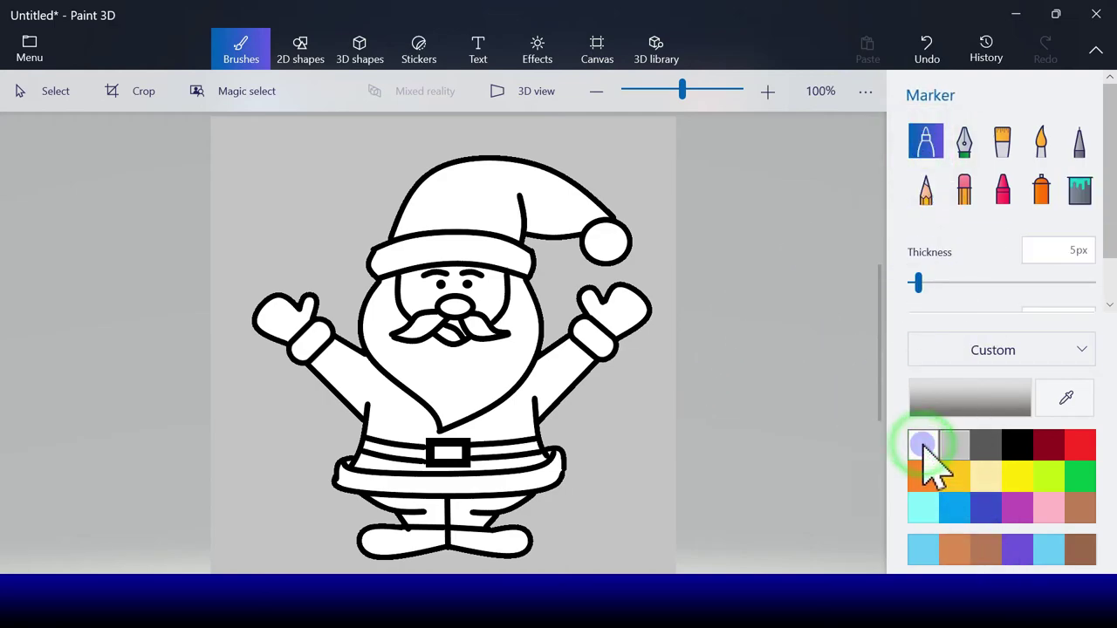
{"action": "left_click_drag", "start_coordinate": [915, 286], "coordinate": [955, 291]}
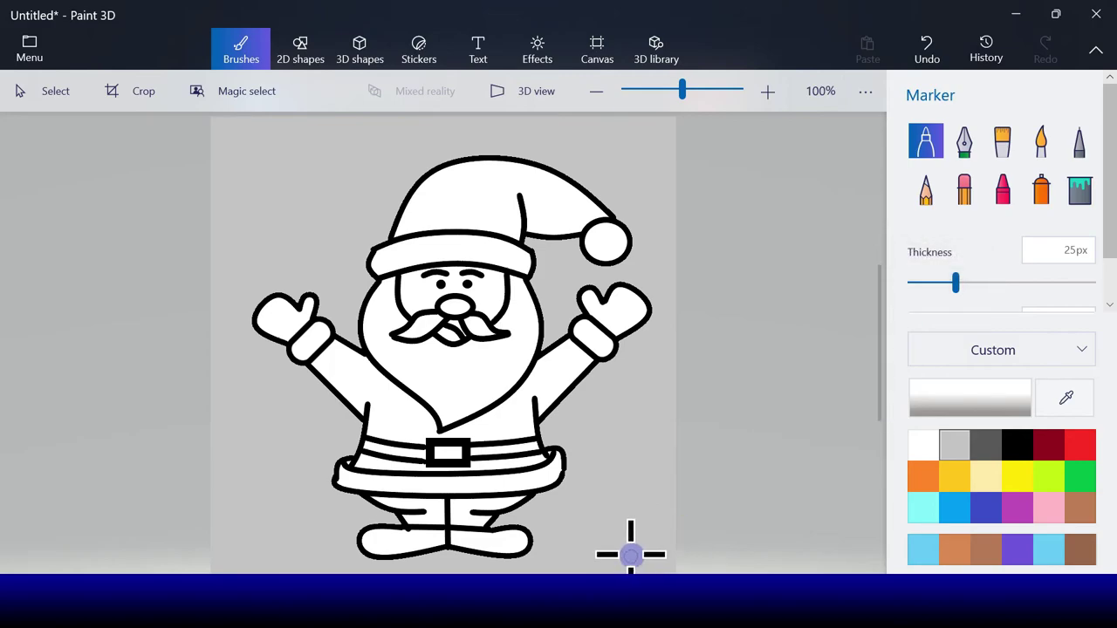
{"action": "left_click_drag", "start_coordinate": [955, 282], "coordinate": [1000, 284]}
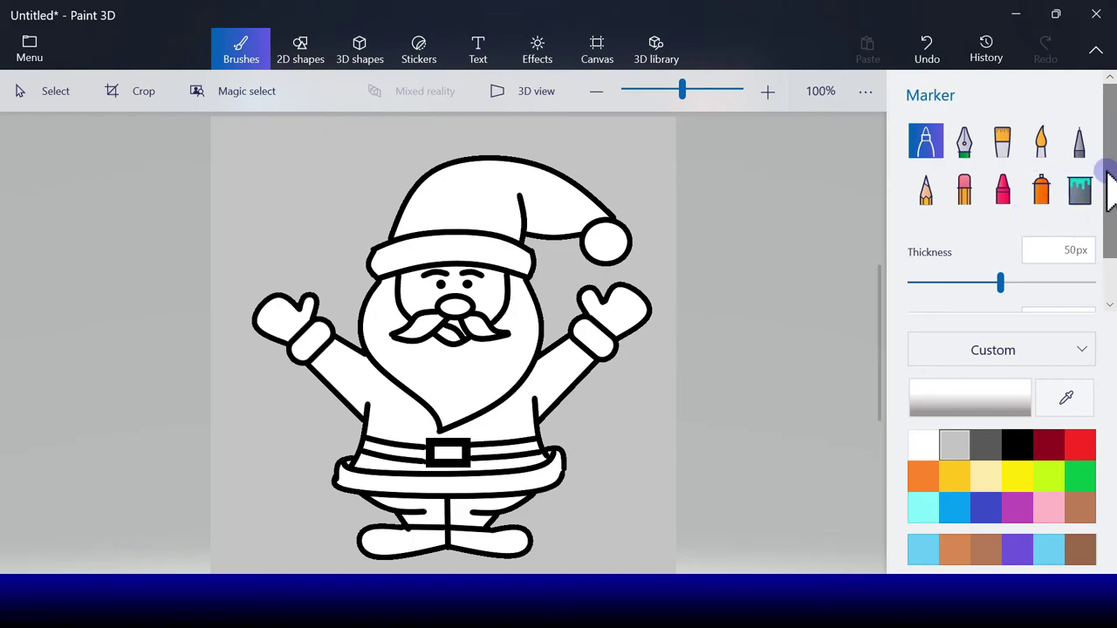
Fill the hat, the coat with its sleeves and the part below the belt, and both trouser legs with red
{"action": "left_click", "coordinate": [1081, 191]}
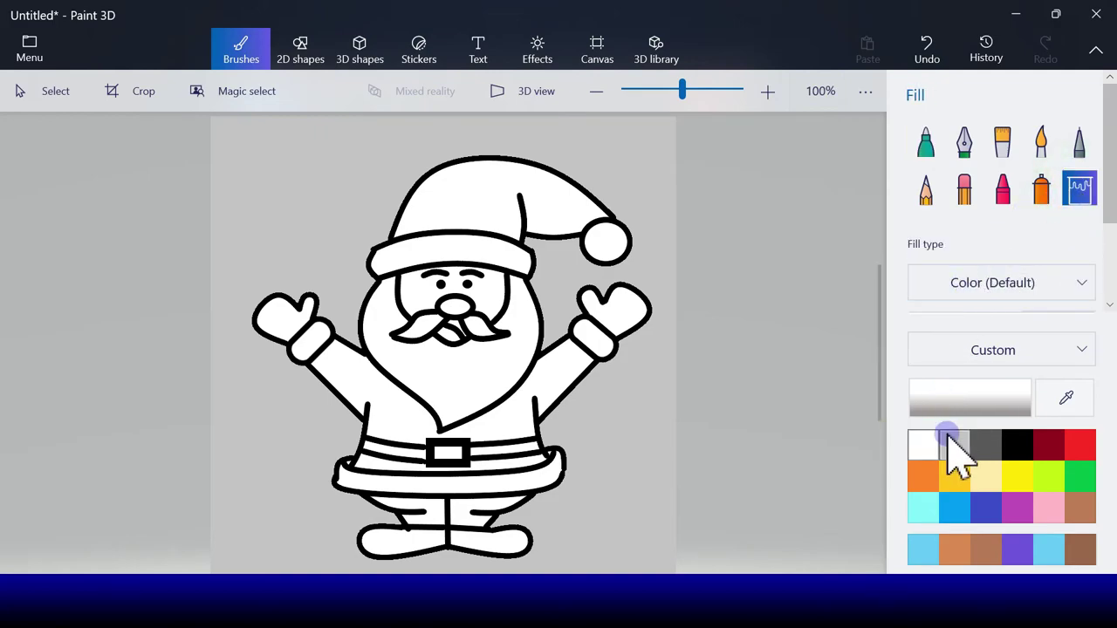
{"action": "left_click", "coordinate": [922, 446]}
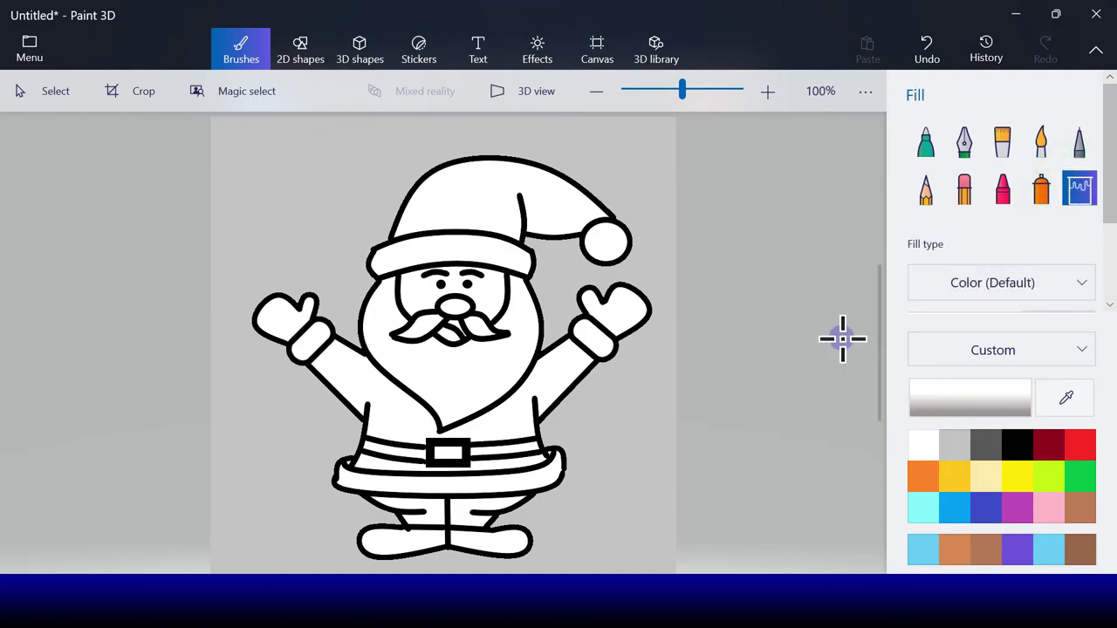
{"action": "left_click", "coordinate": [1082, 448]}
{"action": "left_click", "coordinate": [462, 214]}
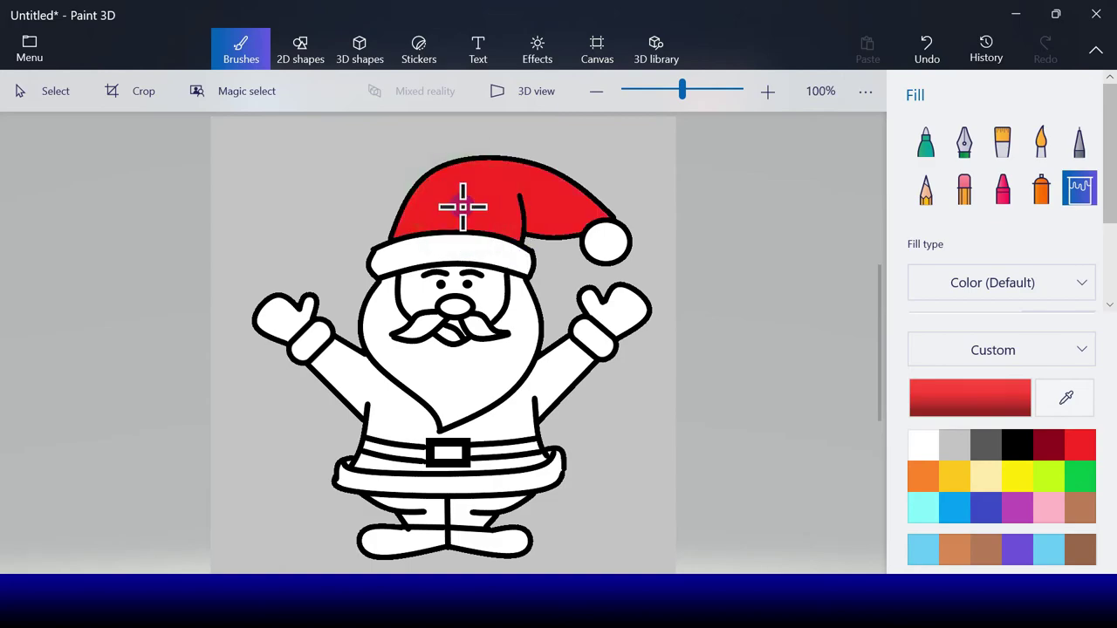
{"action": "left_click", "coordinate": [515, 422]}
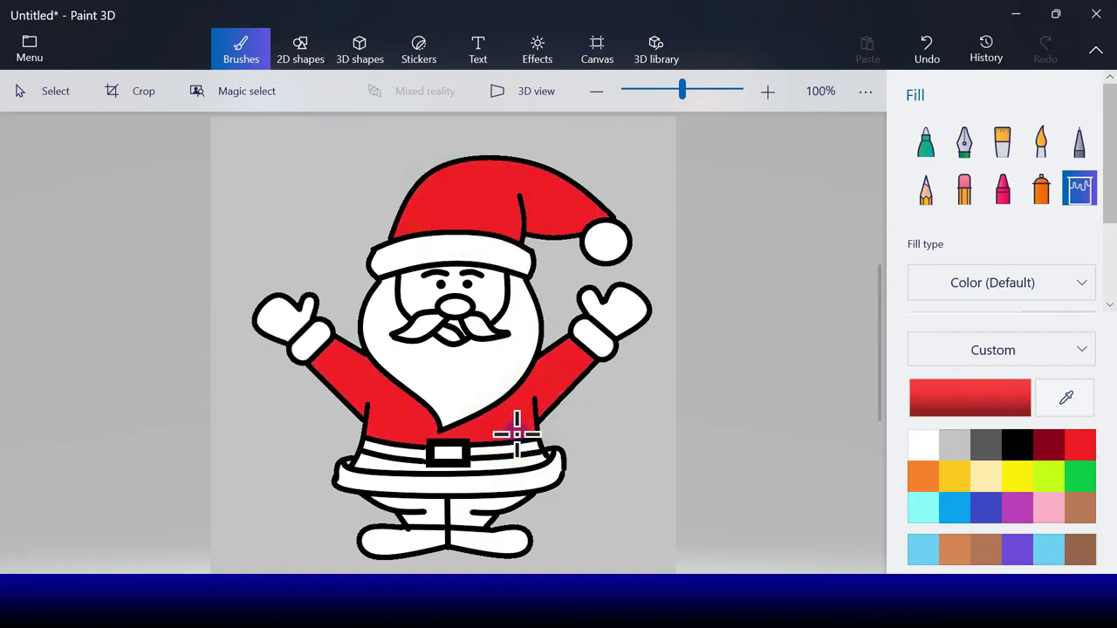
{"action": "left_click", "coordinate": [511, 462]}
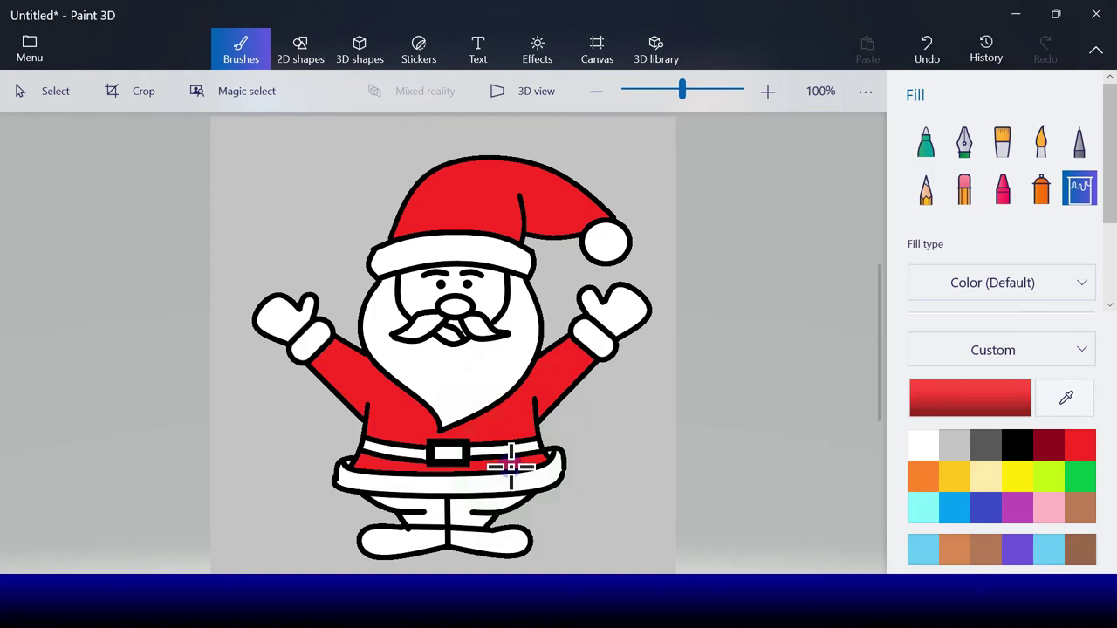
{"action": "left_click", "coordinate": [465, 516]}
{"action": "left_click", "coordinate": [436, 517]}
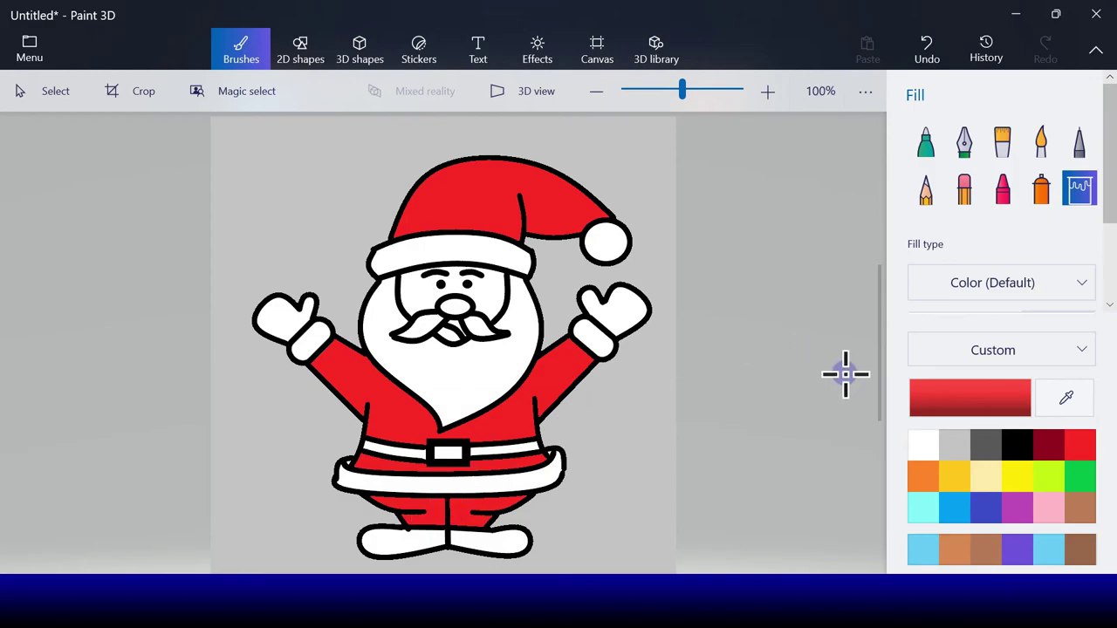
Fill the open mouth with black and the tongue with pink
{"action": "left_click", "coordinate": [1016, 445]}
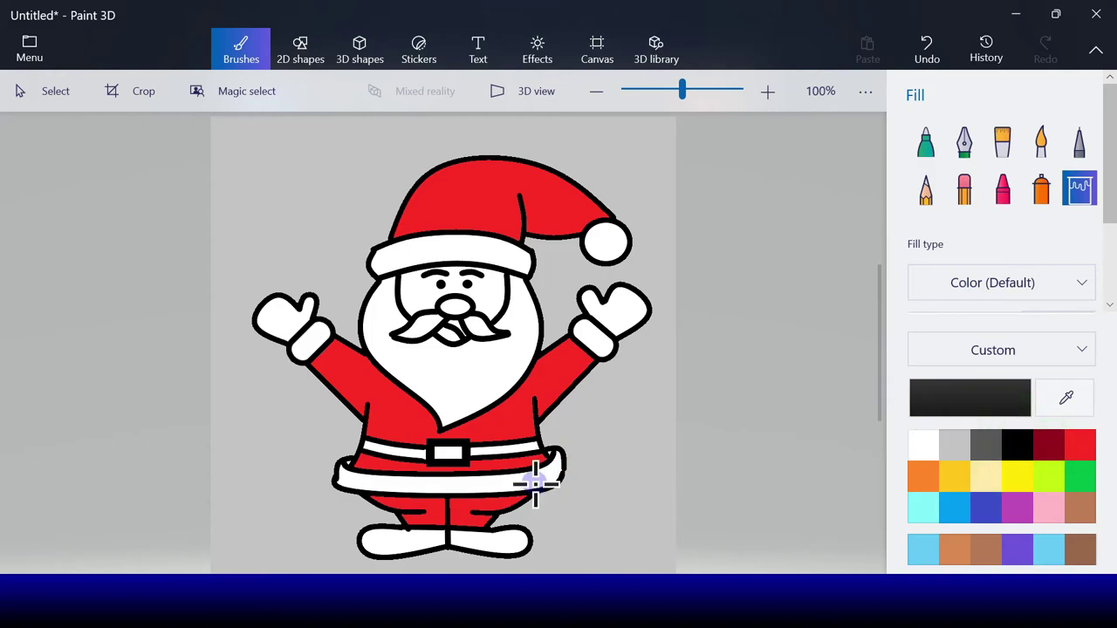
{"action": "left_click", "coordinate": [456, 325]}
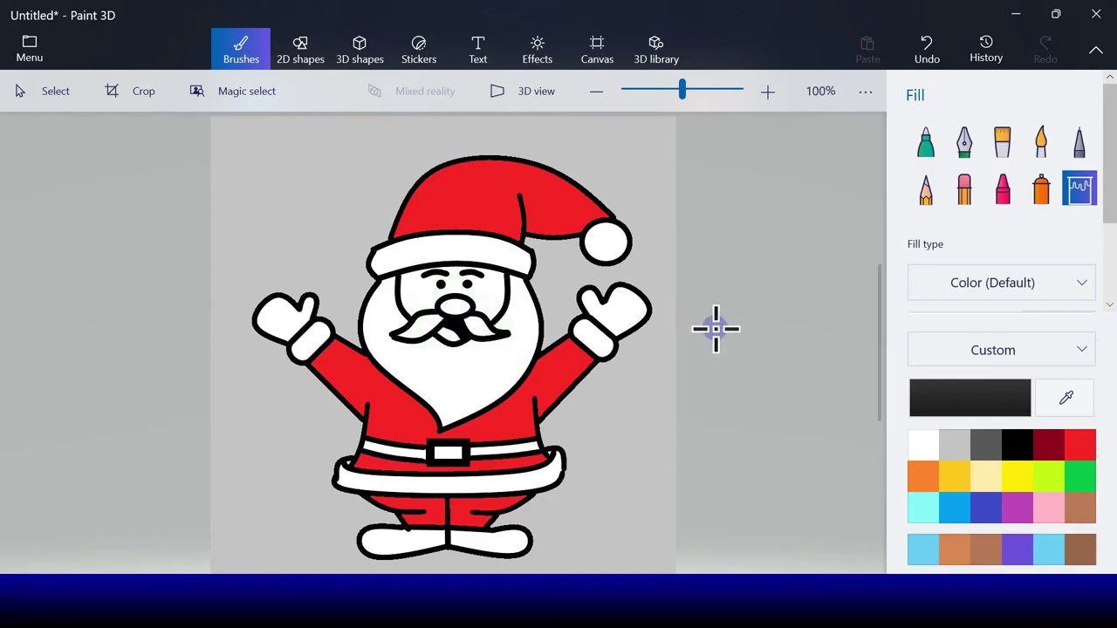
{"action": "left_click", "coordinate": [1049, 508]}
{"action": "left_click", "coordinate": [449, 330]}
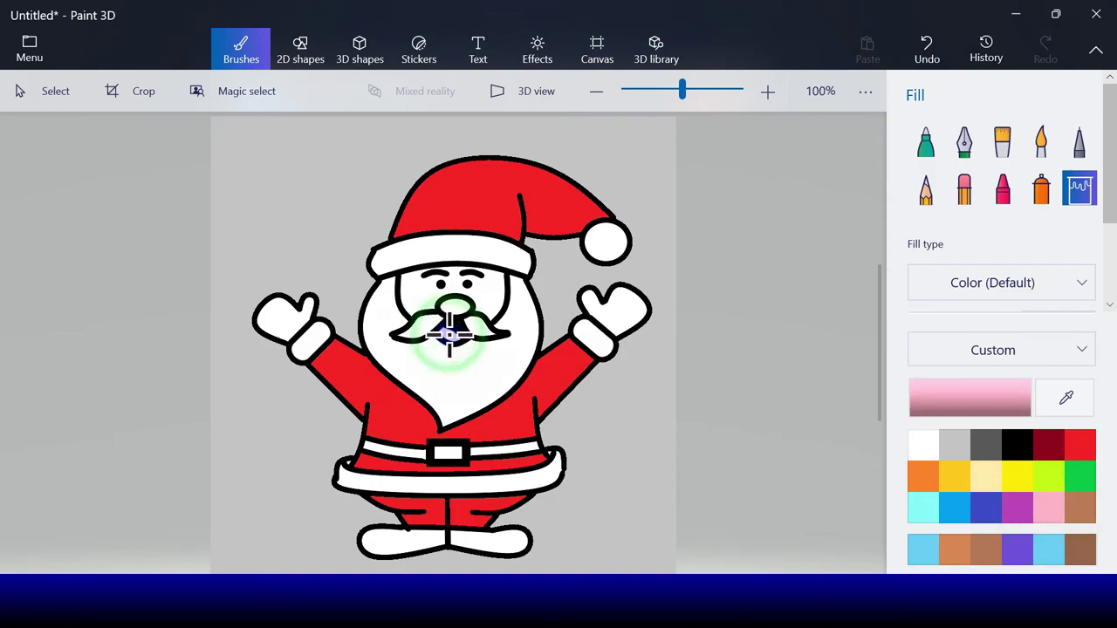
Fill the face around the eyes and nose with light yellow
{"action": "left_click", "coordinate": [986, 476]}
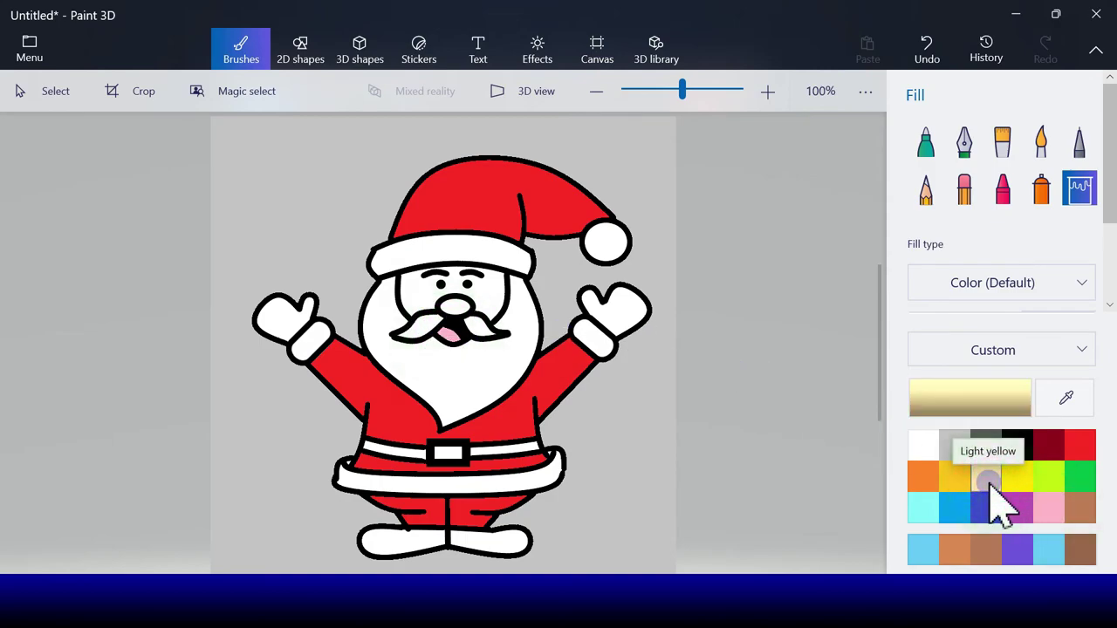
{"action": "left_click", "coordinate": [483, 288]}
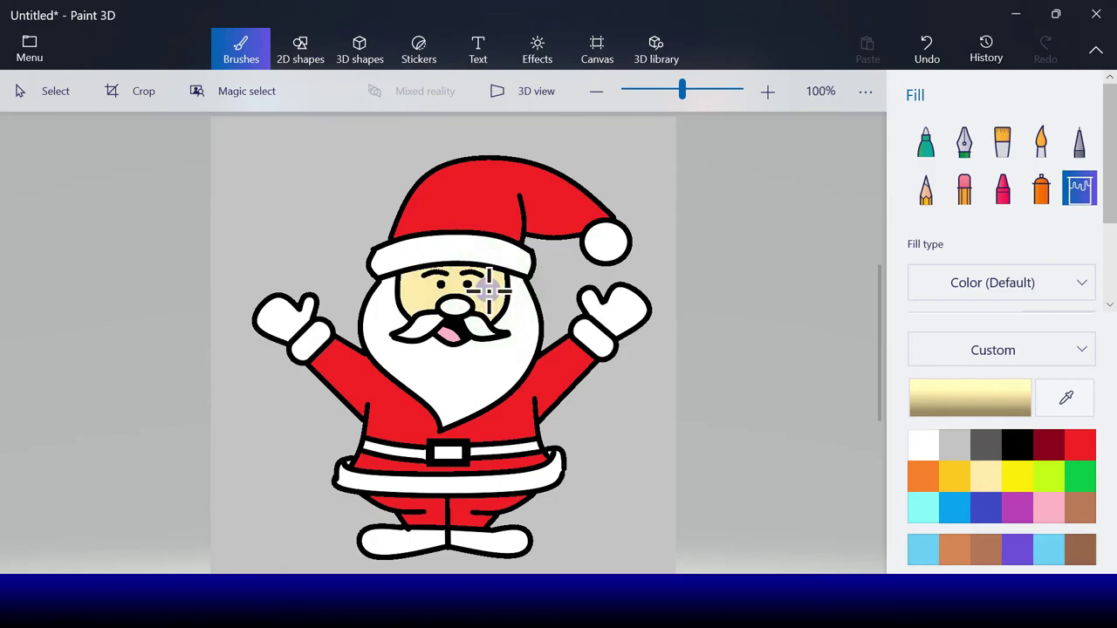
{"action": "left_click", "coordinate": [981, 478]}
{"action": "left_click", "coordinate": [928, 59]}
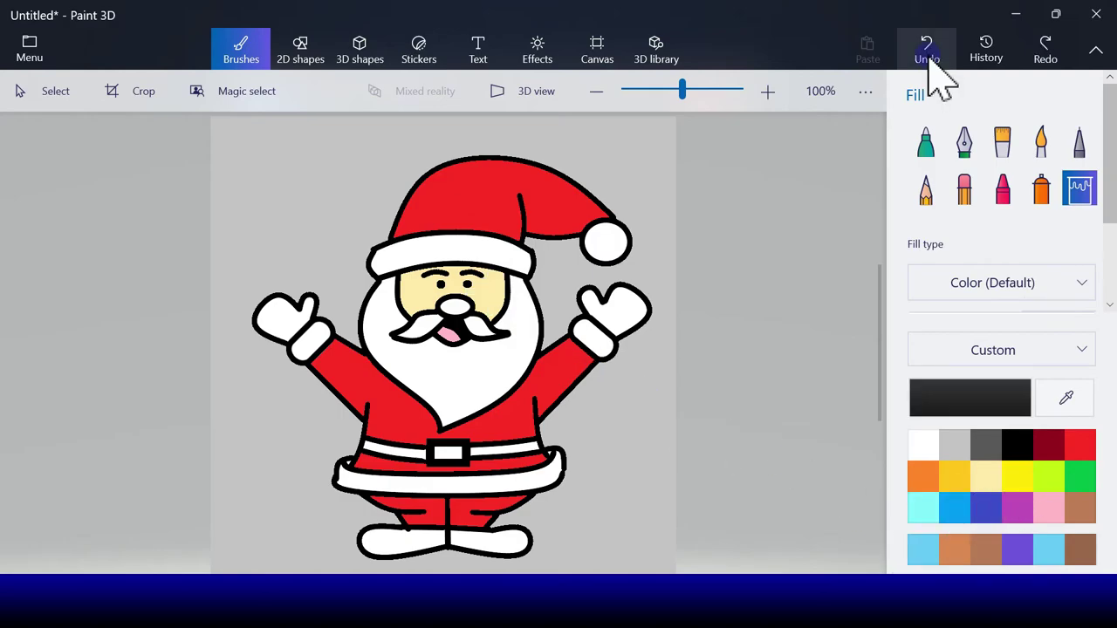
Fill the coat's hem trim, both halves of the belt and both shoes with black
{"action": "left_click", "coordinate": [548, 454]}
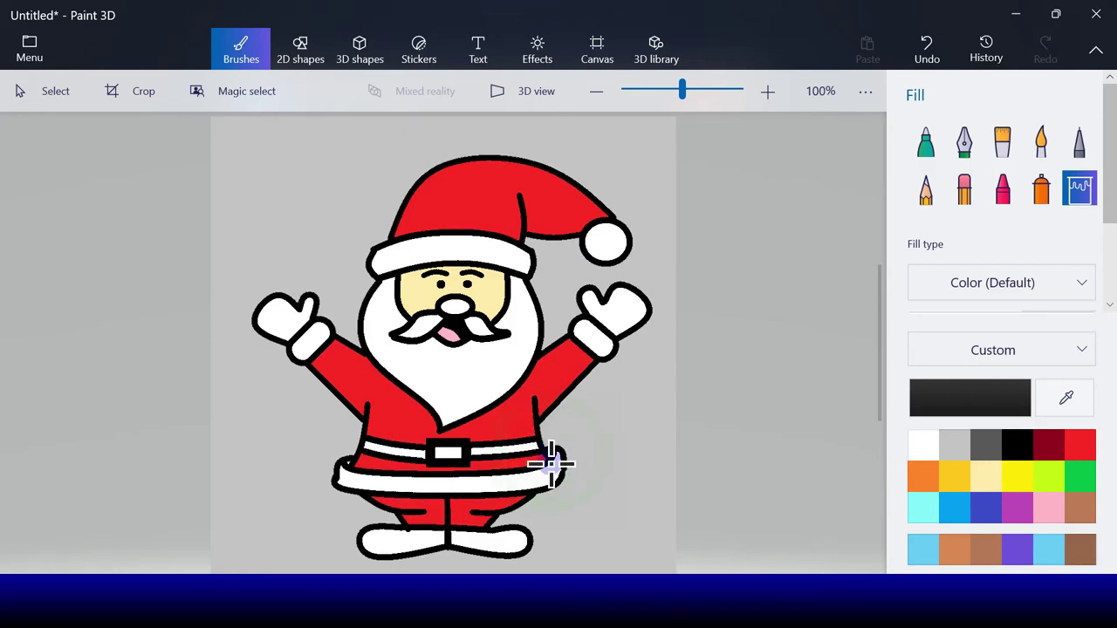
{"action": "left_click", "coordinate": [551, 473]}
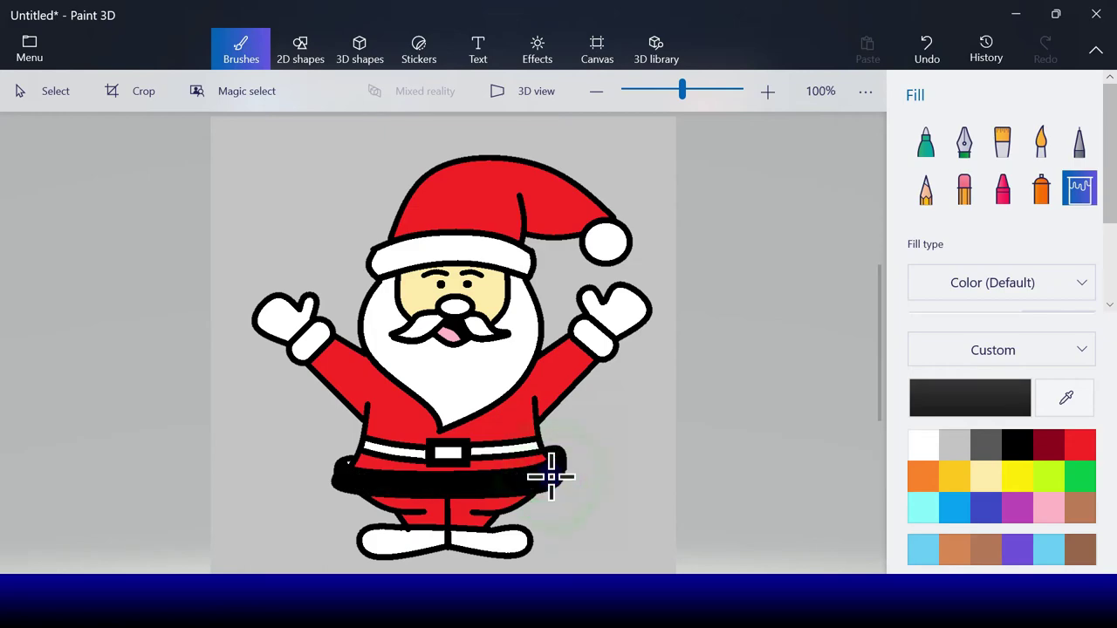
{"action": "left_click", "coordinate": [379, 450]}
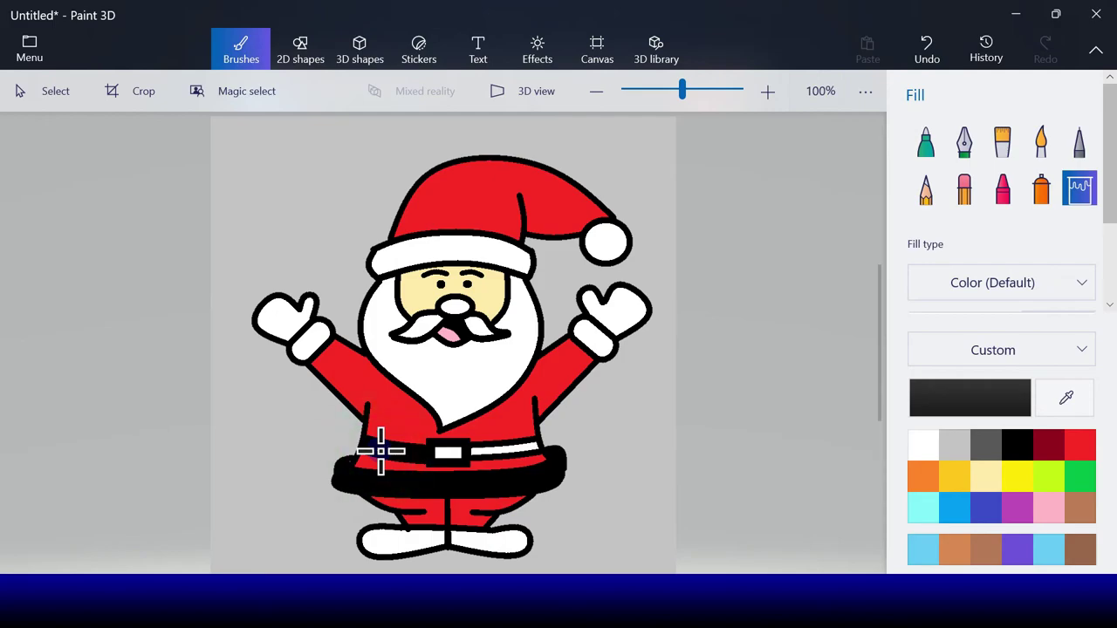
{"action": "left_click", "coordinate": [479, 452]}
{"action": "left_click", "coordinate": [401, 534]}
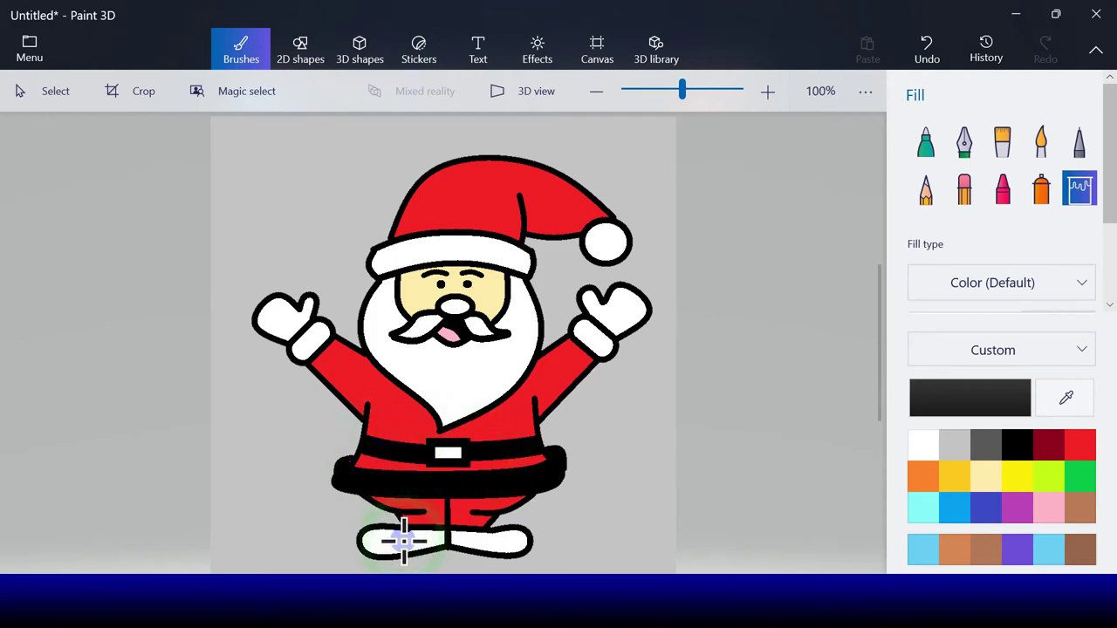
{"action": "left_click", "coordinate": [475, 541]}
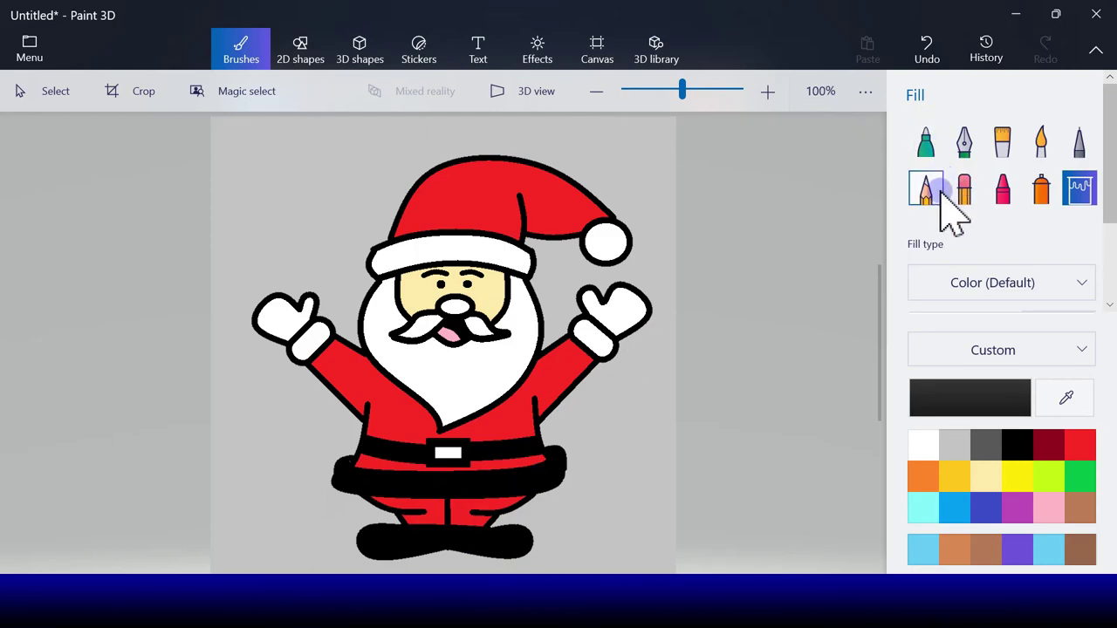
Undo the black fills on the shoes, belt and hem trim, and the light yellow face fill
{"action": "left_click", "coordinate": [930, 69]}
{"action": "left_click", "coordinate": [930, 61]}
{"action": "left_click", "coordinate": [930, 61]}
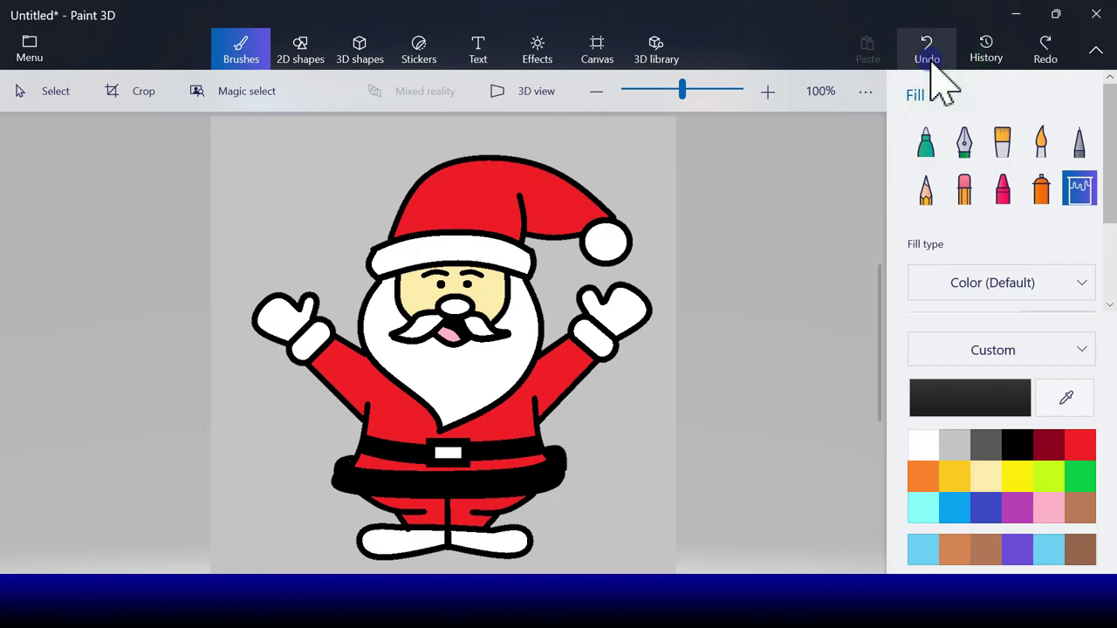
{"action": "left_click", "coordinate": [930, 61]}
{"action": "left_click", "coordinate": [930, 62]}
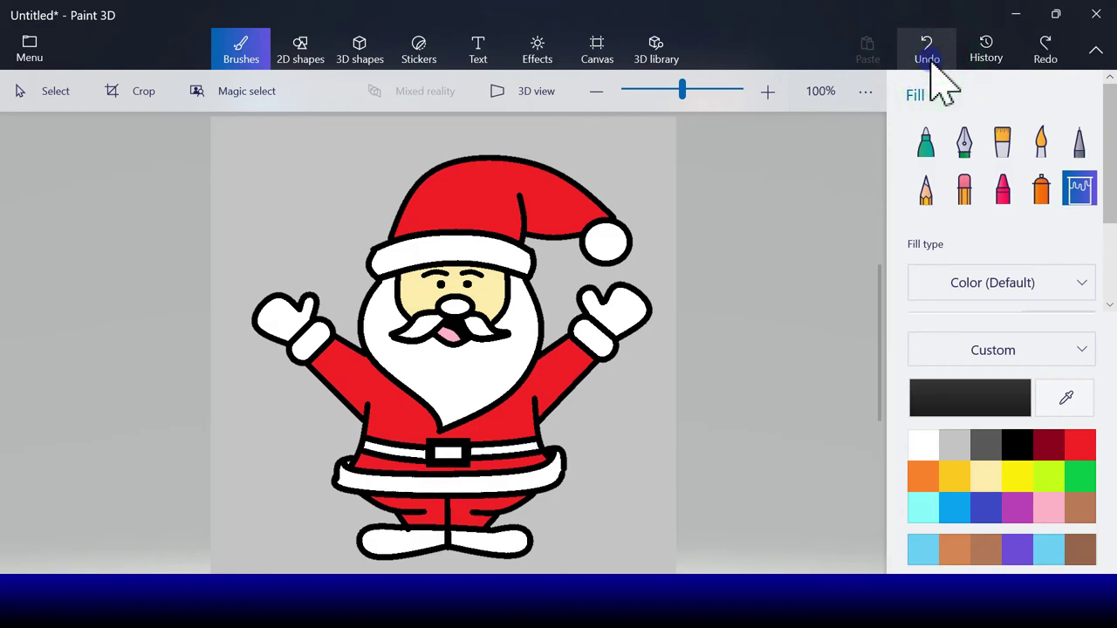
{"action": "left_click", "coordinate": [930, 61]}
{"action": "left_click", "coordinate": [930, 61]}
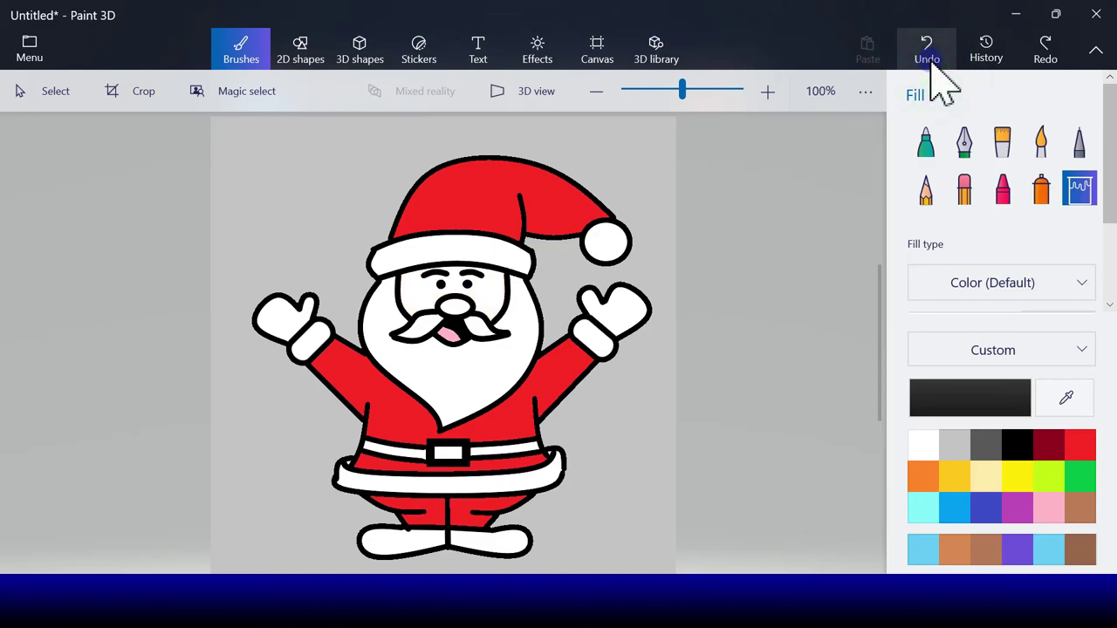
Fill the face with light yellow, and both halves of the belt and both shoes with black
{"action": "left_click", "coordinate": [990, 476]}
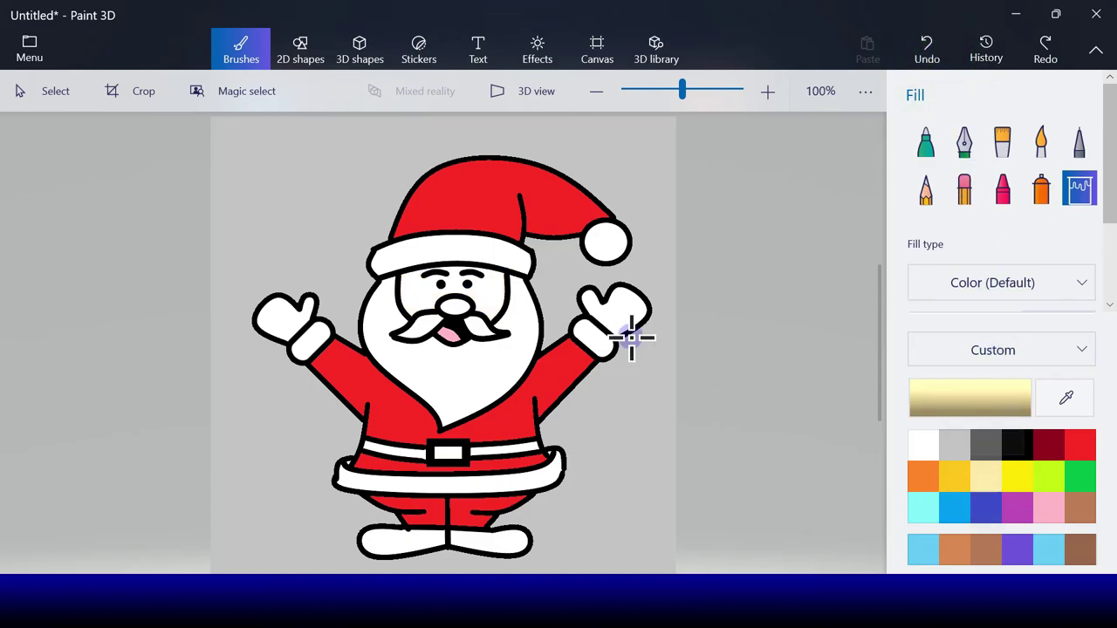
{"action": "left_click", "coordinate": [491, 294]}
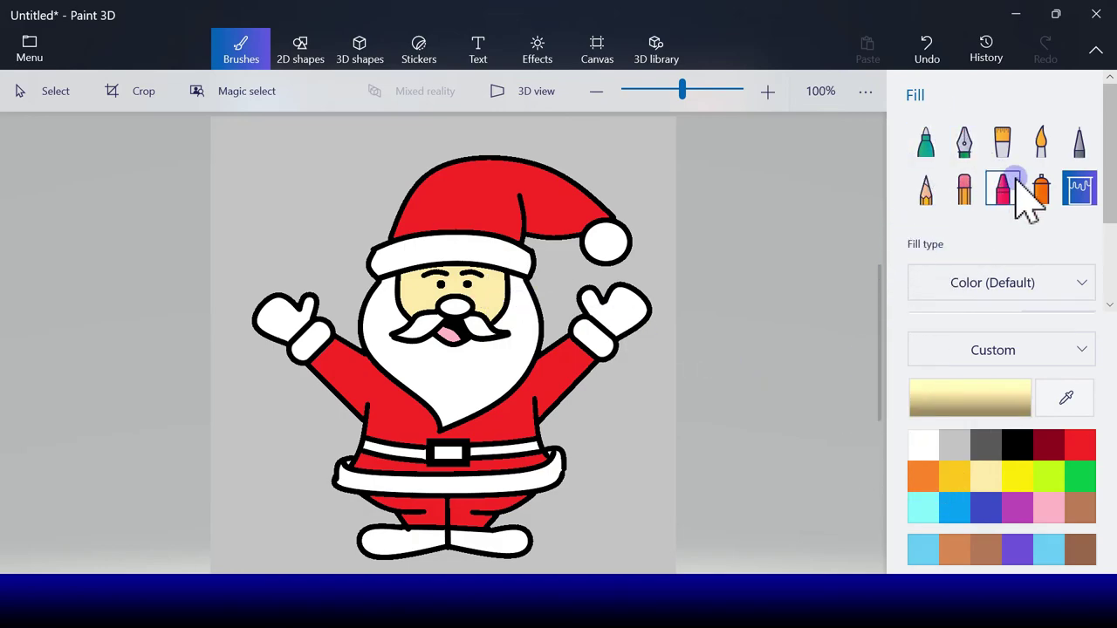
{"action": "left_click", "coordinate": [1019, 447]}
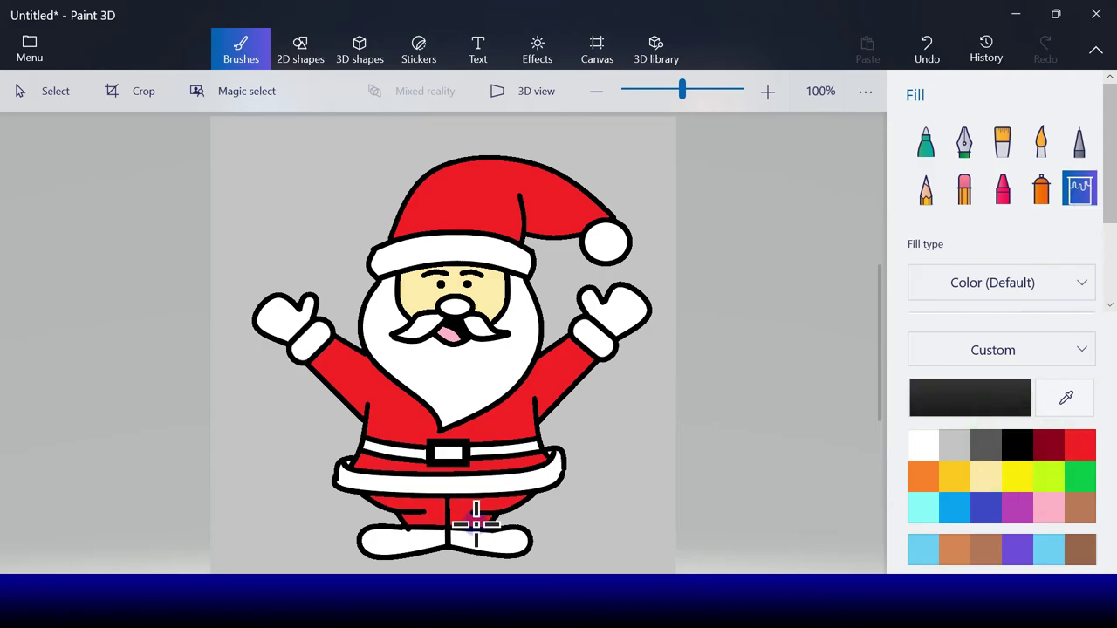
{"action": "left_click", "coordinate": [412, 452]}
{"action": "left_click", "coordinate": [496, 453]}
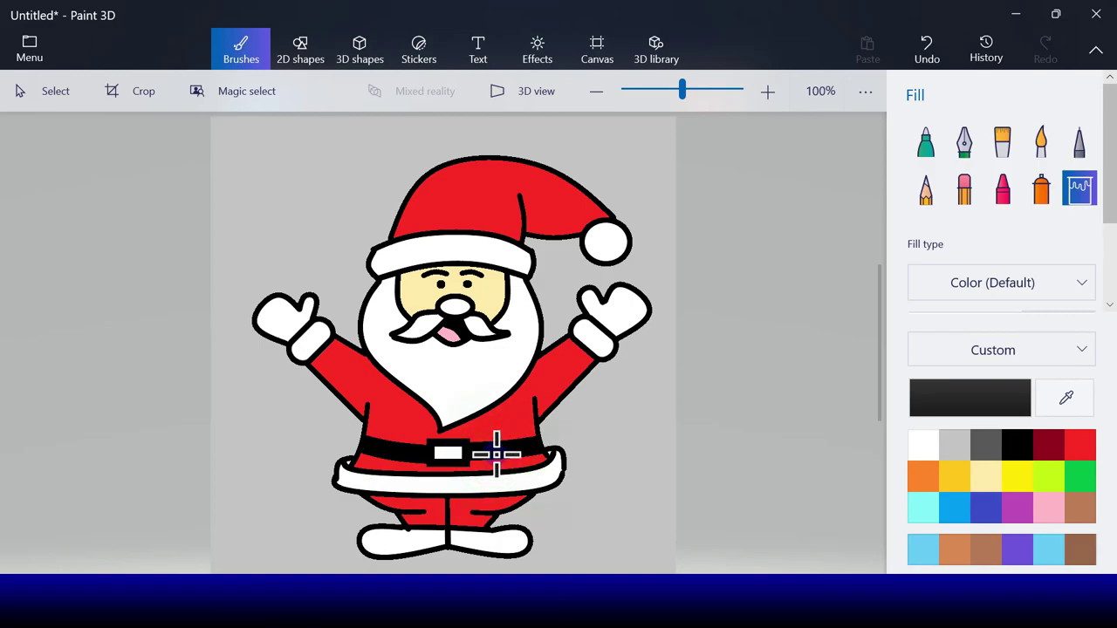
{"action": "left_click", "coordinate": [408, 542]}
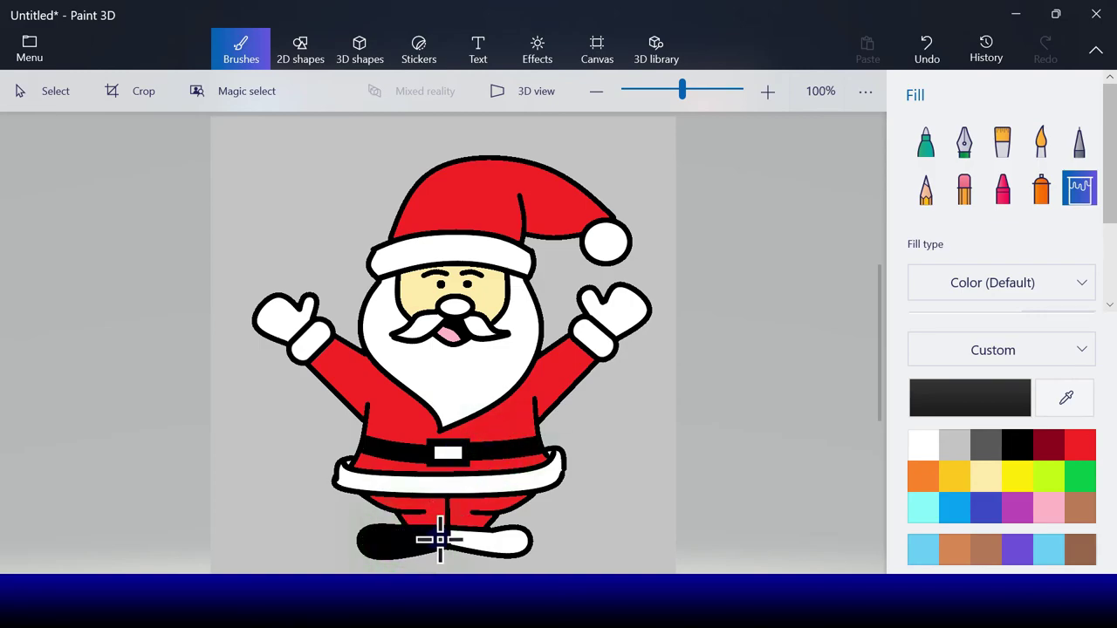
{"action": "left_click", "coordinate": [481, 540]}
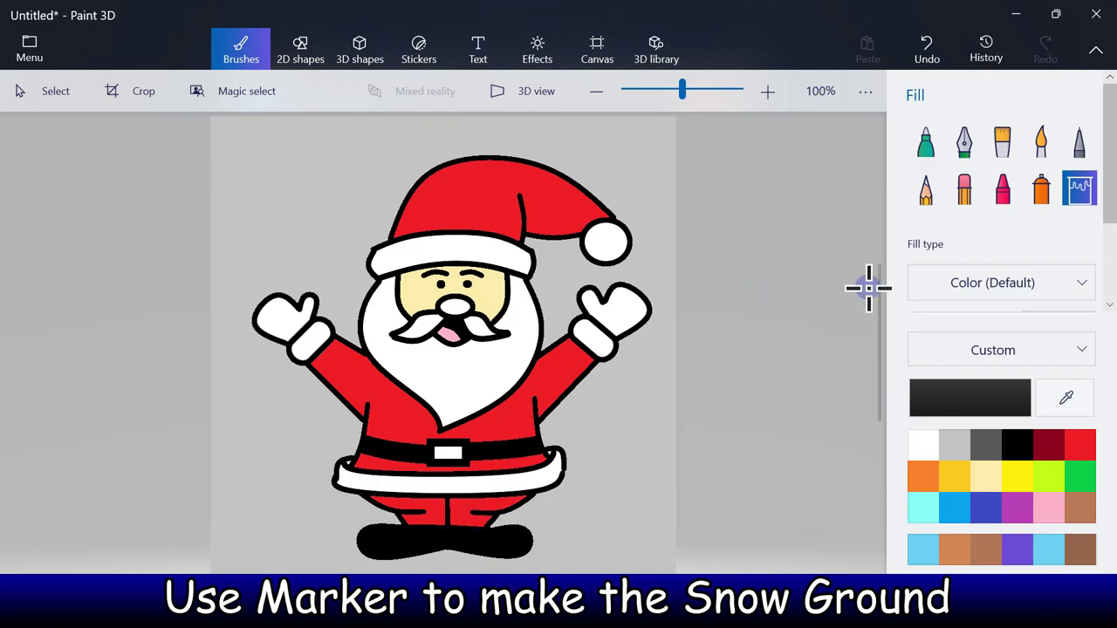
Paint an uneven snow ground with the white 50 px Marker along the canvas's lower edge, raised at both corners
{"action": "left_click", "coordinate": [934, 153]}
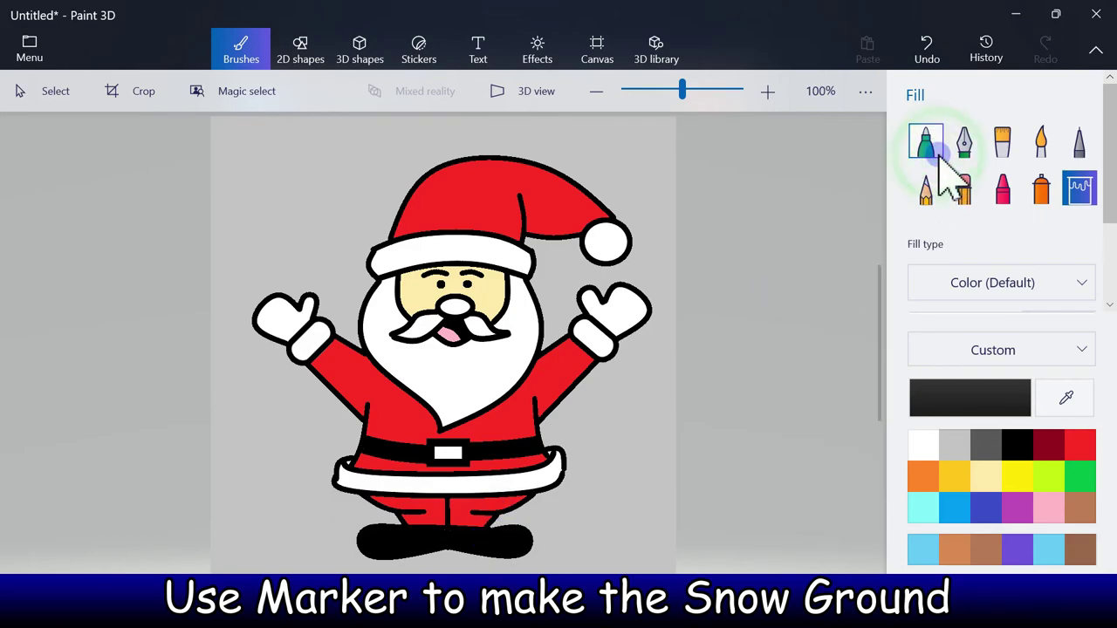
{"action": "left_click", "coordinate": [930, 451]}
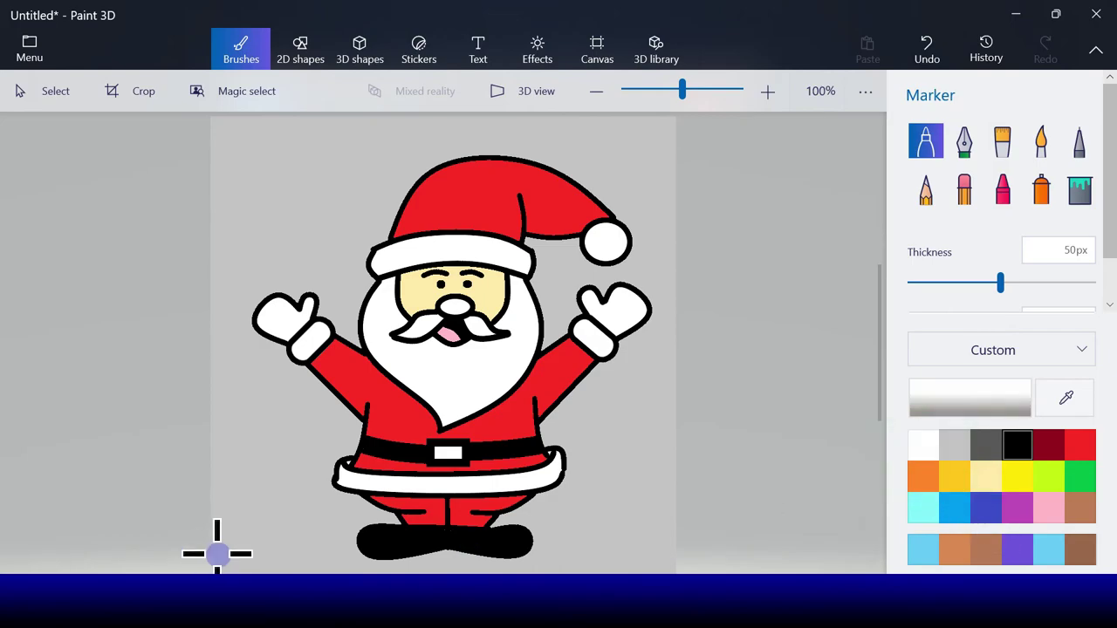
{"action": "mouse_move", "coordinate": [218, 554]}
{"action": "left_mouse_down"}
{"action": "mouse_move", "coordinate": [222, 565]}
{"action": "mouse_move", "coordinate": [221, 553]}
{"action": "mouse_move", "coordinate": [365, 567]}
{"action": "mouse_move", "coordinate": [677, 567]}
{"action": "mouse_move", "coordinate": [669, 549]}
{"action": "left_mouse_up"}
{"action": "left_click_drag", "start_coordinate": [568, 553], "coordinate": [689, 536]}
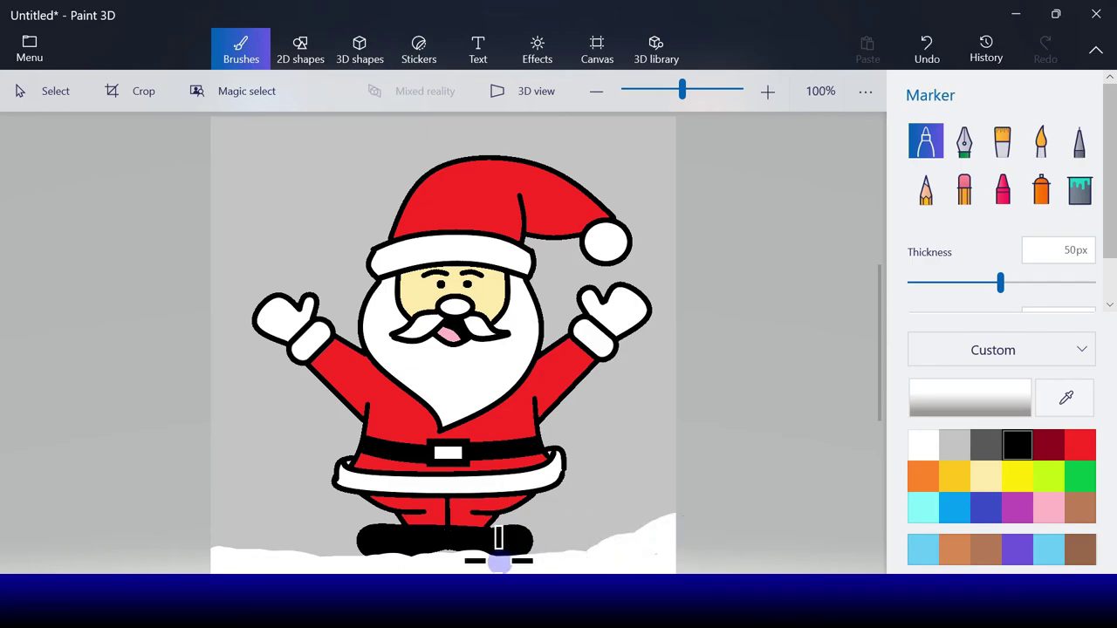
{"action": "mouse_move", "coordinate": [444, 563]}
{"action": "left_mouse_down"}
{"action": "mouse_move", "coordinate": [481, 564]}
{"action": "mouse_move", "coordinate": [432, 563]}
{"action": "left_mouse_up"}
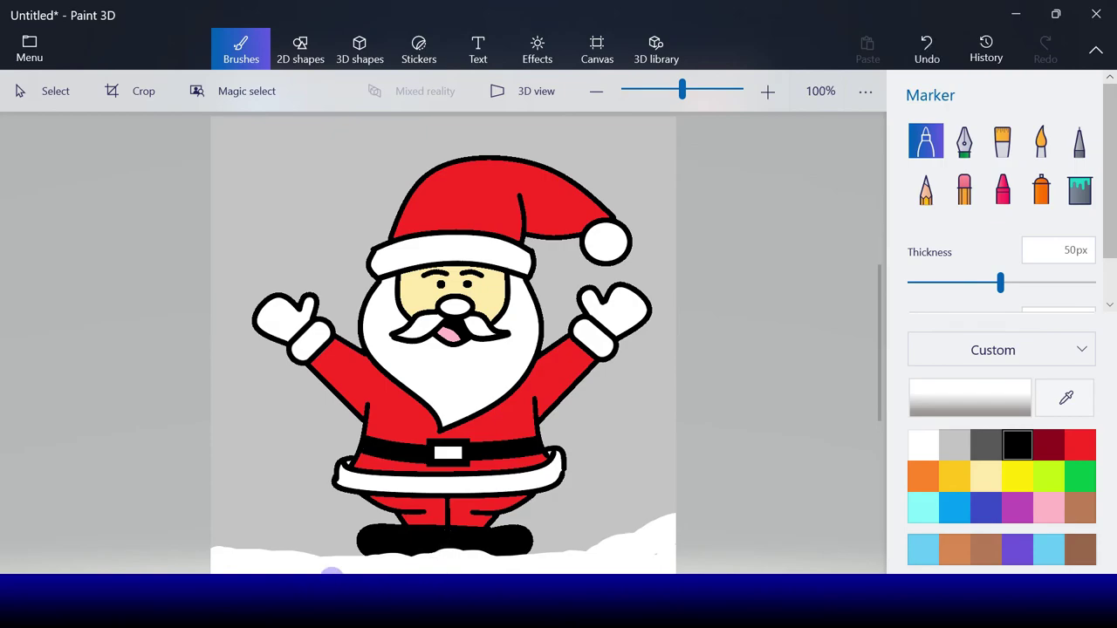
{"action": "mouse_move", "coordinate": [324, 553]}
{"action": "left_mouse_down"}
{"action": "mouse_move", "coordinate": [323, 562]}
{"action": "mouse_move", "coordinate": [215, 533]}
{"action": "mouse_move", "coordinate": [212, 554]}
{"action": "mouse_move", "coordinate": [319, 568]}
{"action": "mouse_move", "coordinate": [553, 567]}
{"action": "left_mouse_up"}
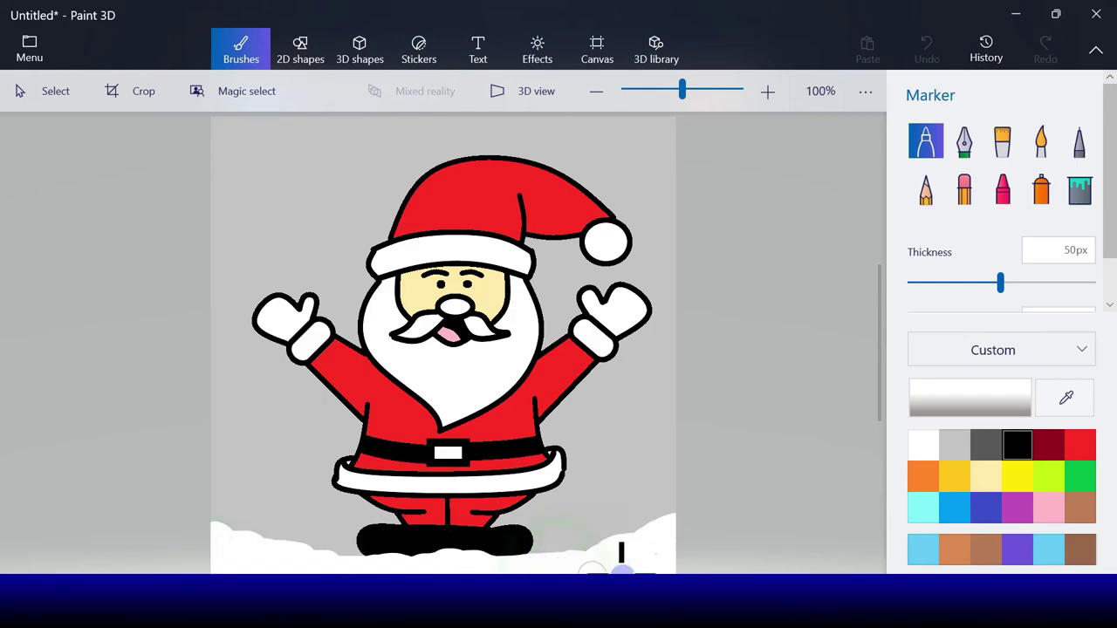
Set the Marker thickness to 10 px and dot small white snowflakes along the canvas's upper edge on both sides of the hat
{"action": "left_click_drag", "start_coordinate": [1000, 293], "coordinate": [936, 288]}
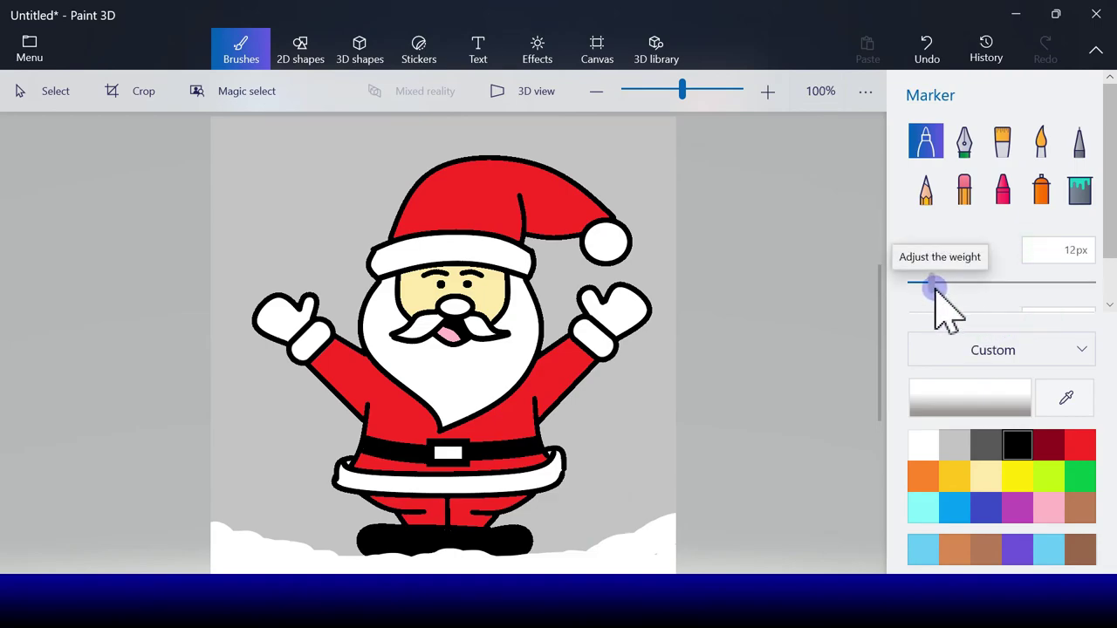
{"action": "left_click_drag", "start_coordinate": [931, 292], "coordinate": [924, 293]}
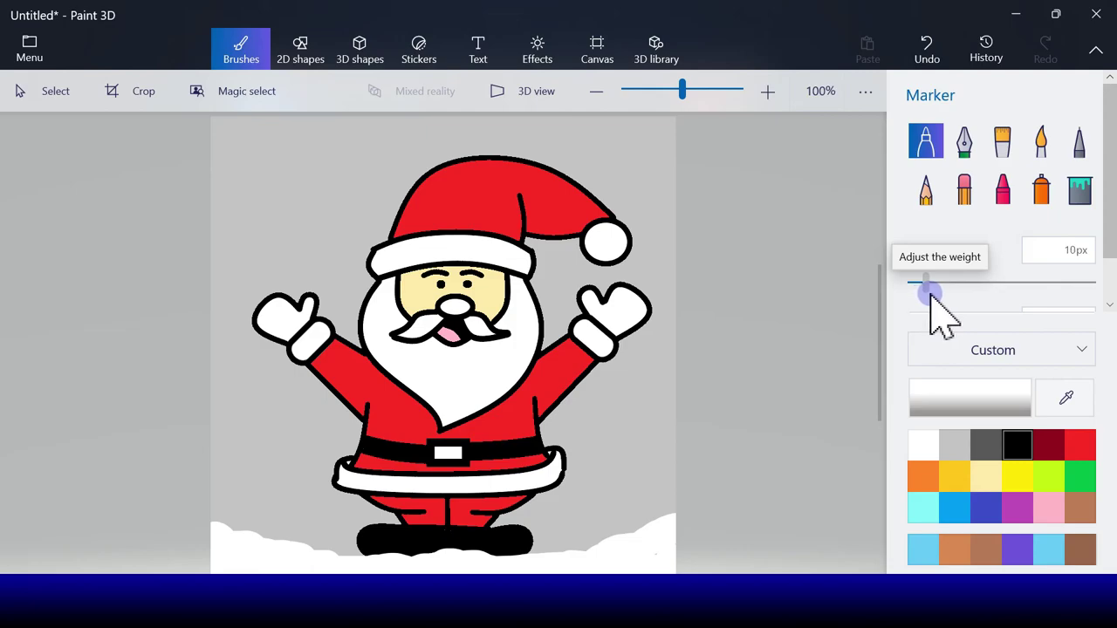
{"action": "left_click", "coordinate": [614, 132]}
{"action": "left_click", "coordinate": [637, 153]}
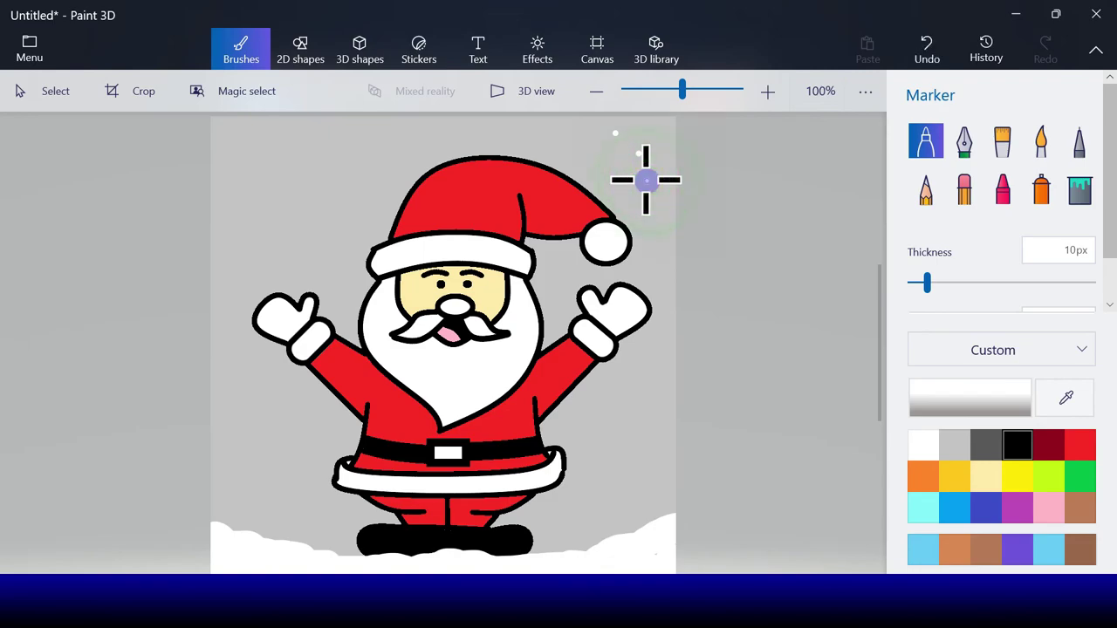
{"action": "left_click", "coordinate": [645, 180]}
{"action": "left_click", "coordinate": [553, 134]}
{"action": "left_click", "coordinate": [359, 139]}
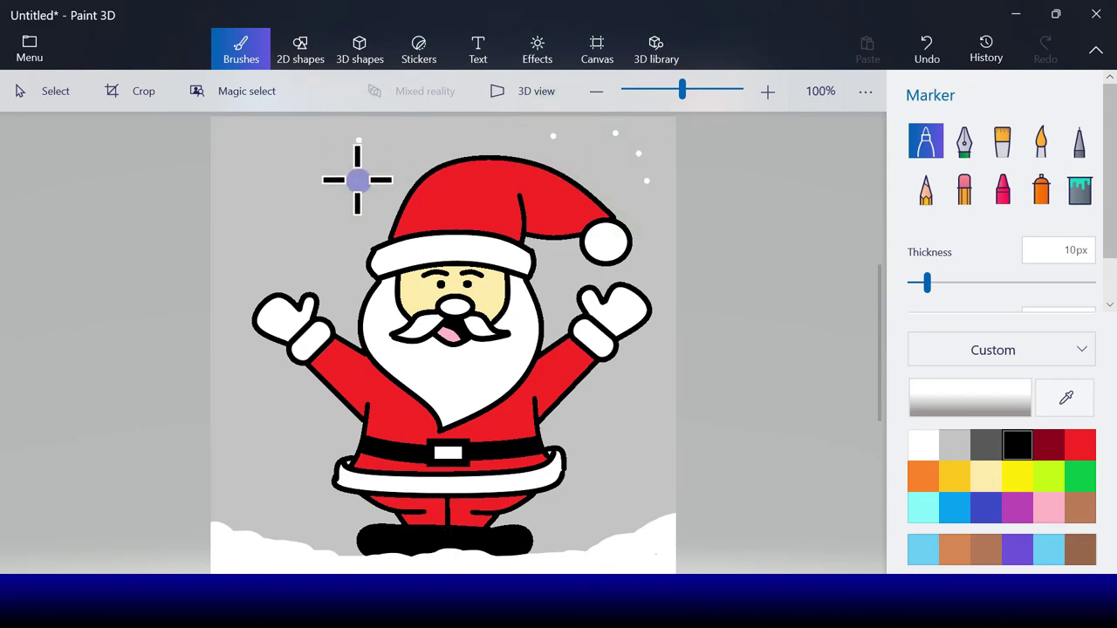
{"action": "left_click", "coordinate": [357, 179]}
{"action": "left_click", "coordinate": [314, 162]}
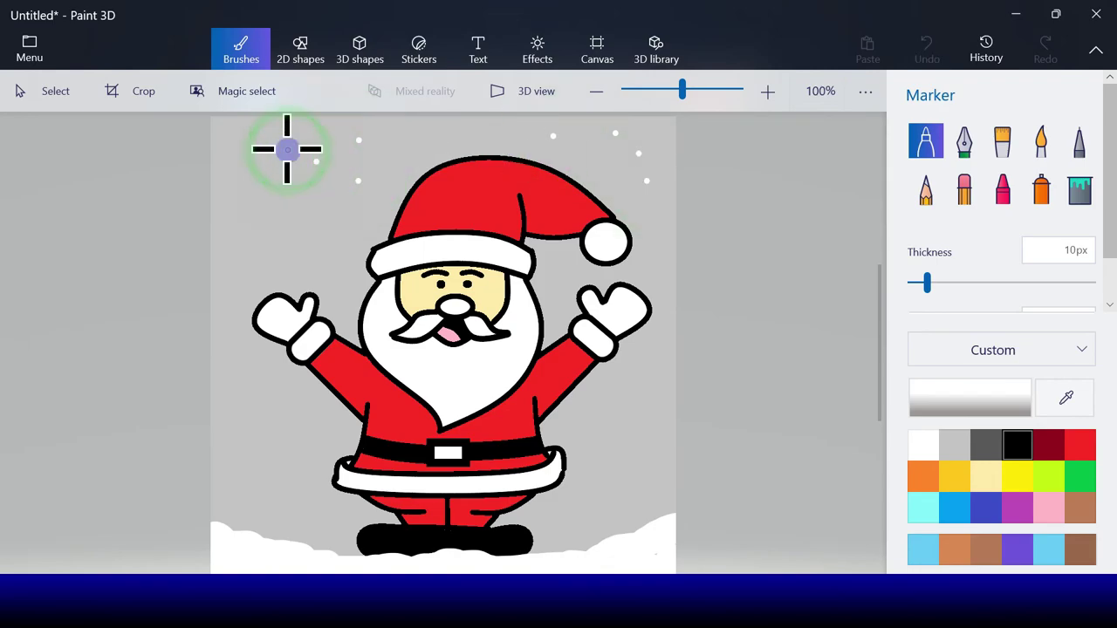
{"action": "left_click", "coordinate": [287, 149]}
Dot small white snowflakes down the canvas's left side, from beside the hat to just above the snow ground
{"action": "left_click", "coordinate": [309, 211]}
{"action": "left_click", "coordinate": [273, 241]}
{"action": "left_click", "coordinate": [328, 267]}
{"action": "left_click", "coordinate": [263, 355]}
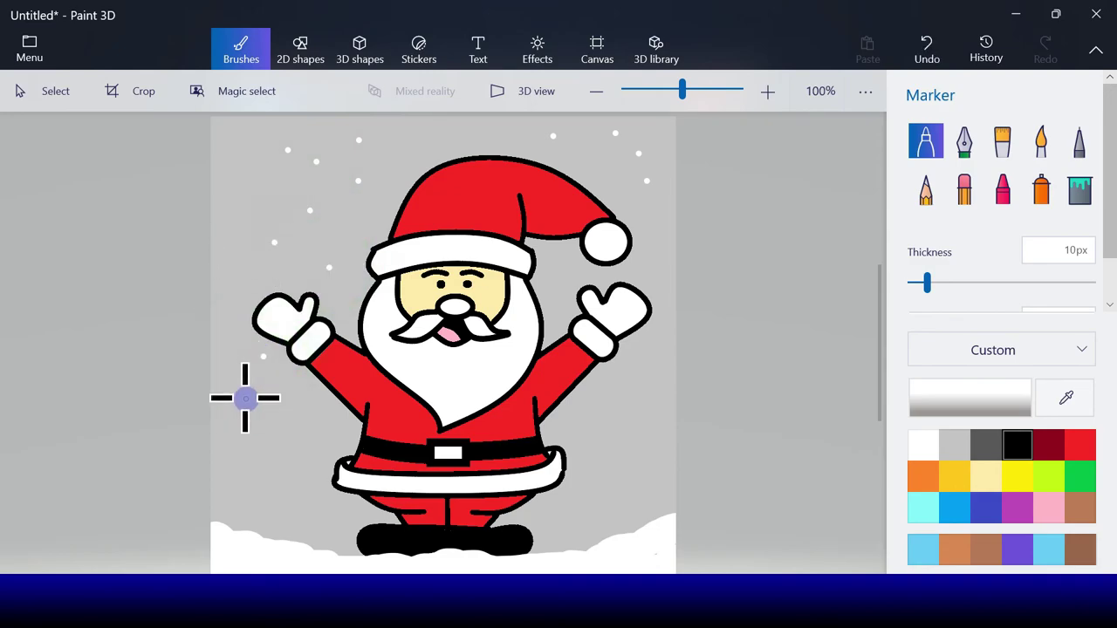
{"action": "left_click", "coordinate": [304, 408]}
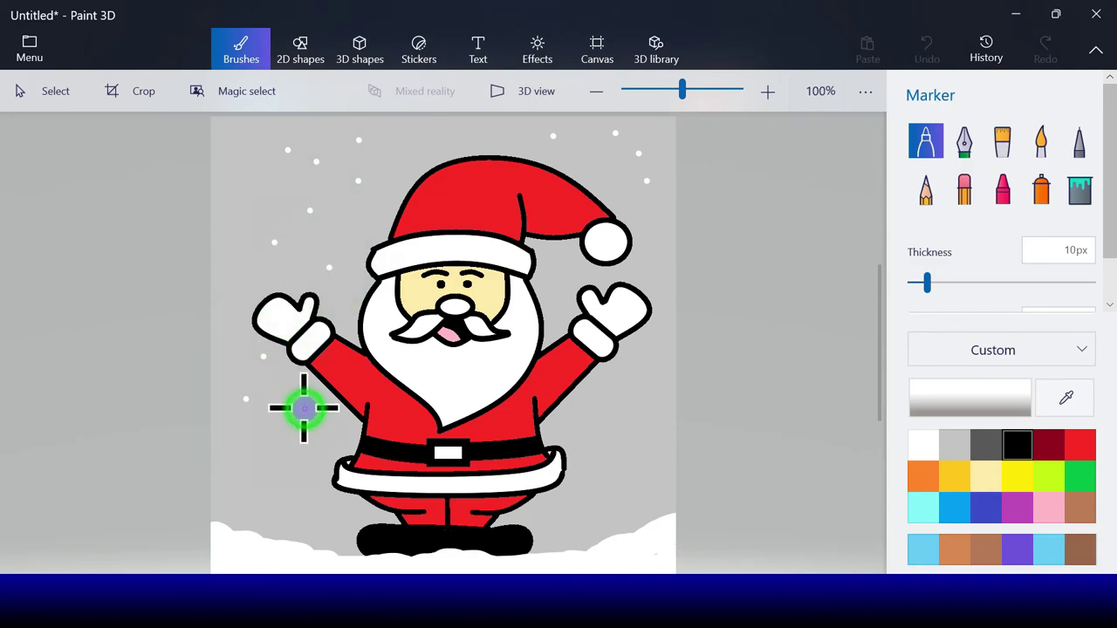
{"action": "left_click", "coordinate": [272, 445]}
{"action": "left_click", "coordinate": [303, 463]}
{"action": "left_click", "coordinate": [233, 485]}
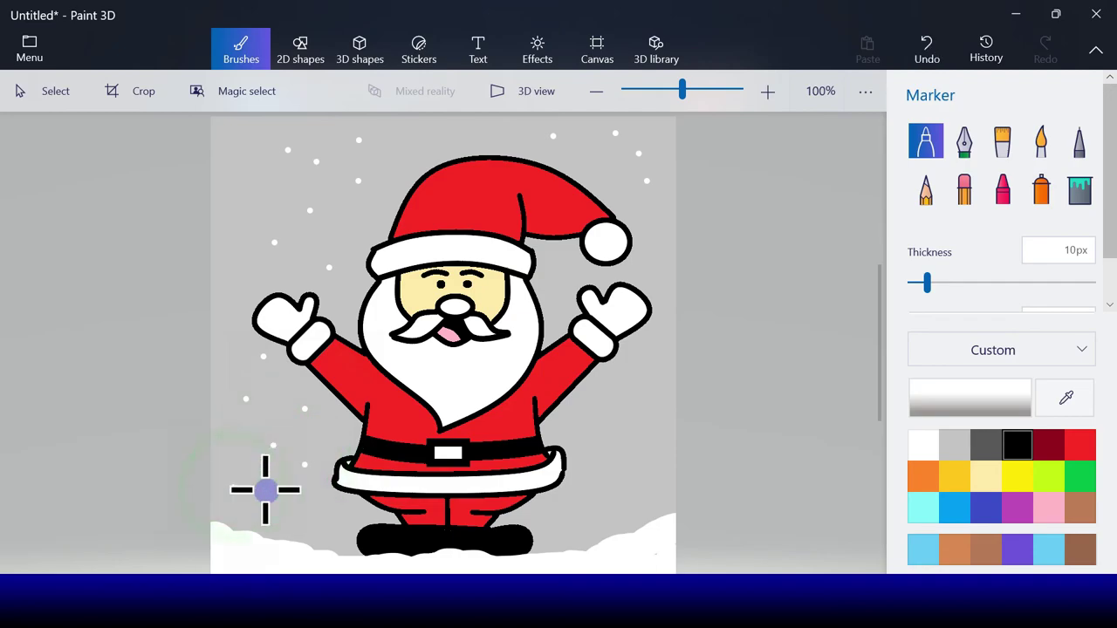
{"action": "left_click", "coordinate": [309, 515]}
Dot small white snowflakes on the coat's front and across the red hat
{"action": "left_click", "coordinate": [404, 430]}
{"action": "left_click", "coordinate": [373, 395]}
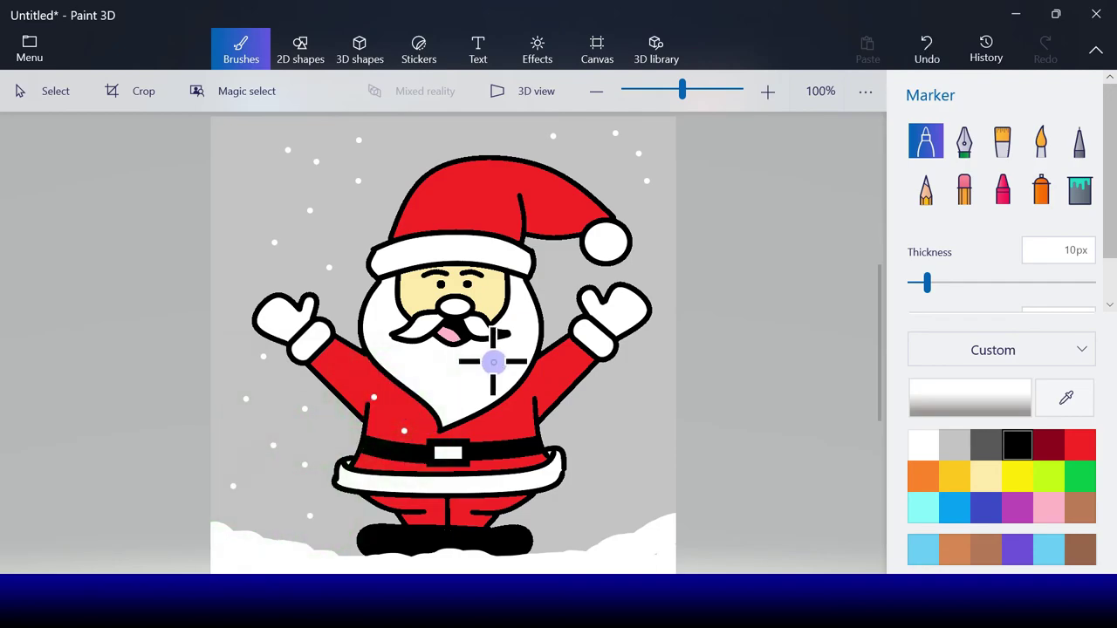
{"action": "left_click", "coordinate": [493, 192]}
{"action": "left_click", "coordinate": [452, 210]}
{"action": "left_click", "coordinate": [422, 153]}
{"action": "left_click", "coordinate": [545, 195]}
Scatter small white snowflakes over the background right of Santa, around the hat's tip and in the canvas's upper-left corner
{"action": "left_click", "coordinate": [591, 403]}
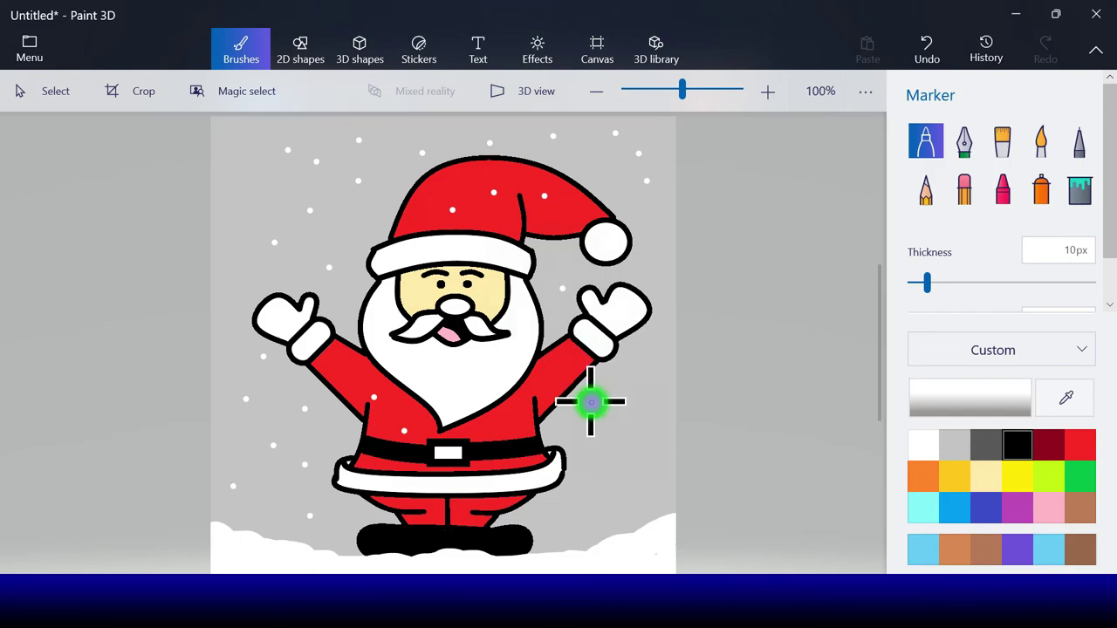
{"action": "left_click", "coordinate": [661, 424]}
{"action": "left_click", "coordinate": [600, 489]}
{"action": "left_click", "coordinate": [641, 479]}
{"action": "left_click", "coordinate": [618, 450]}
{"action": "left_click", "coordinate": [655, 372]}
{"action": "left_click", "coordinate": [644, 280]}
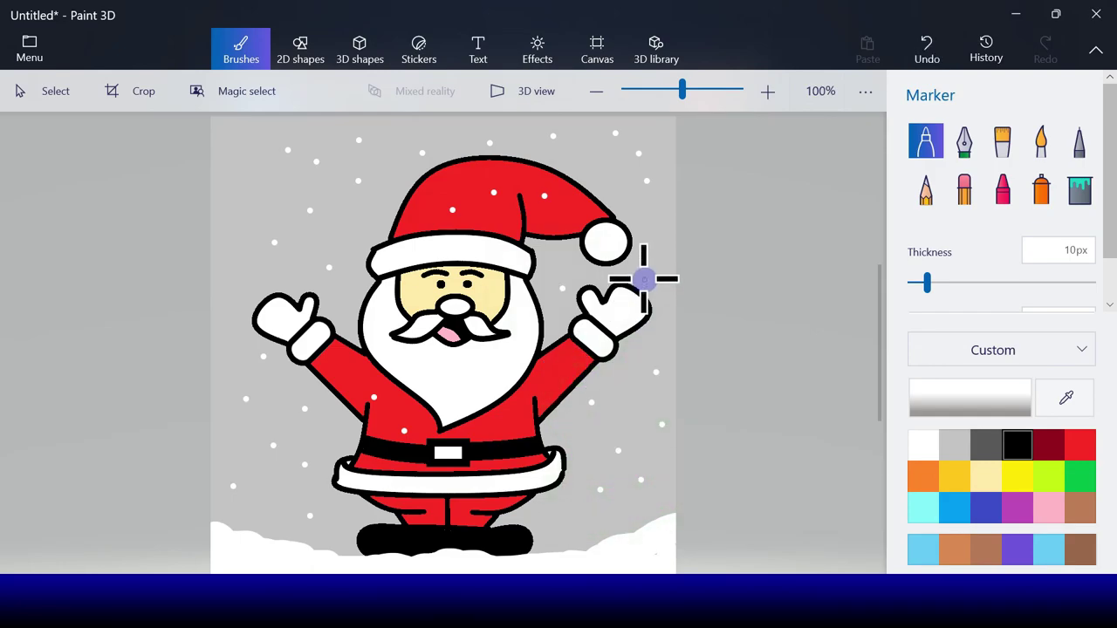
{"action": "left_click", "coordinate": [597, 172]}
{"action": "left_click", "coordinate": [244, 143]}
{"action": "left_click_drag", "start_coordinate": [228, 185], "coordinate": [270, 202]}
{"action": "left_click", "coordinate": [926, 48]}
{"action": "left_click", "coordinate": [927, 48]}
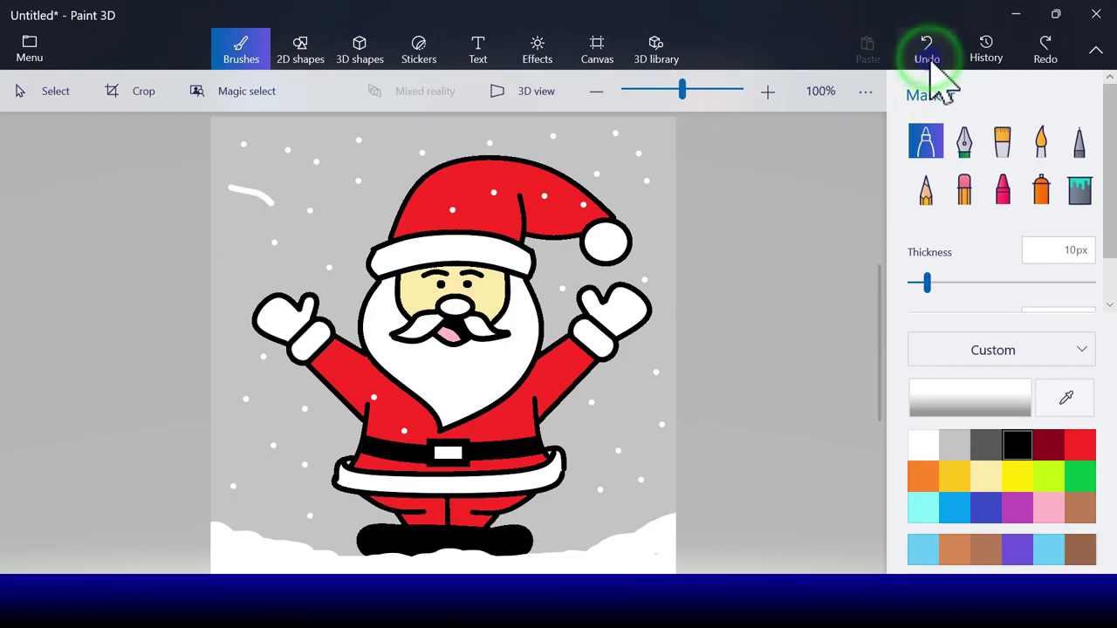
Dot more 10 px white snowflakes in the upper-left background, beside the hat brim and on the right half of the coat
{"action": "left_click", "coordinate": [241, 190]}
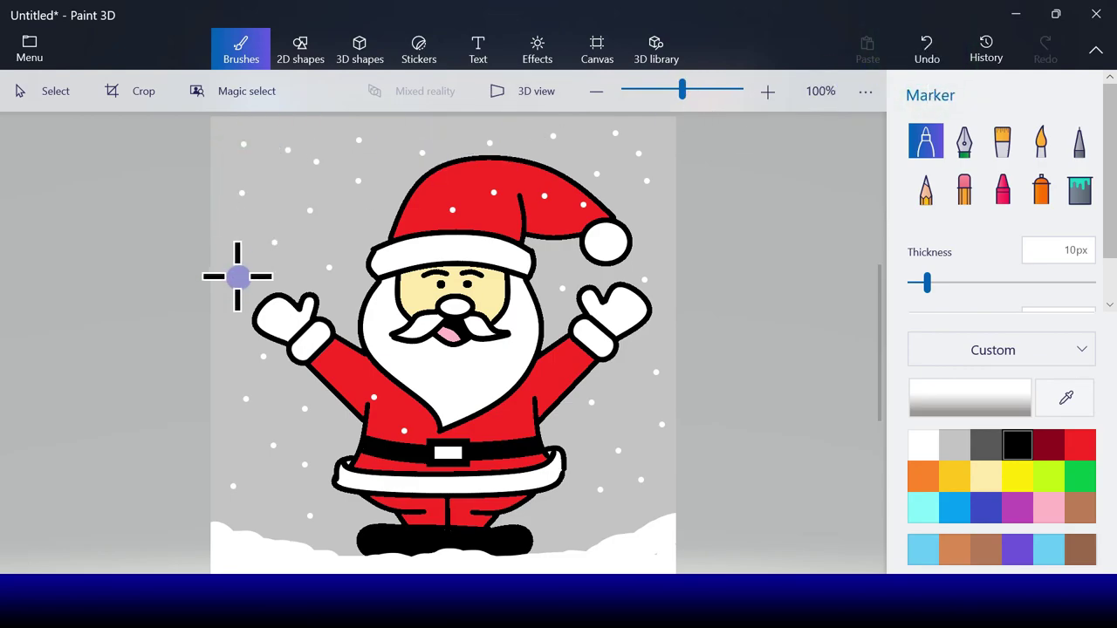
{"action": "left_click", "coordinate": [361, 225]}
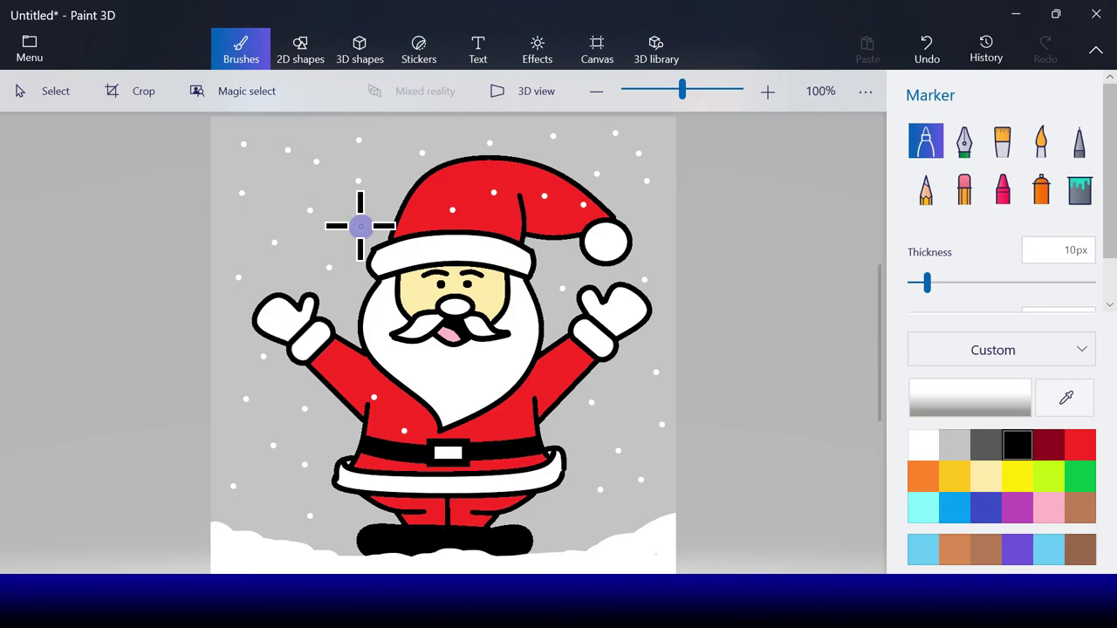
{"action": "left_click", "coordinate": [523, 428]}
Set the Marker thickness to 15 px and dot larger white snowflakes on the hat, above it and below the right mitten
{"action": "mouse_move", "coordinate": [928, 281]}
{"action": "left_mouse_down"}
{"action": "mouse_move", "coordinate": [948, 284]}
{"action": "mouse_move", "coordinate": [927, 284]}
{"action": "mouse_move", "coordinate": [938, 285]}
{"action": "left_mouse_up"}
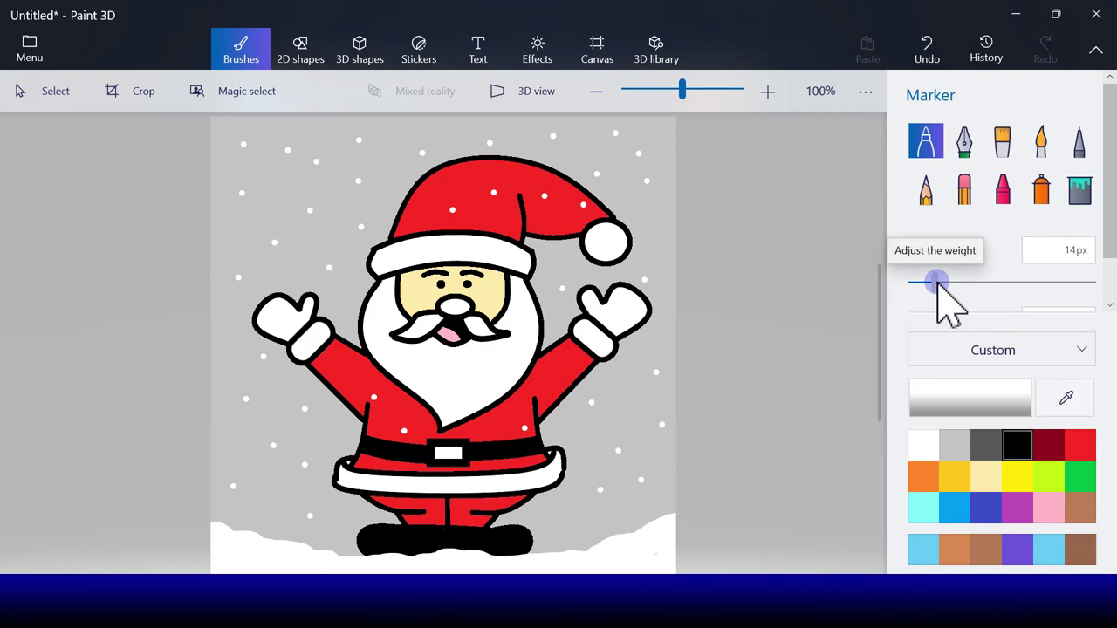
{"action": "left_click", "coordinate": [629, 365]}
{"action": "left_click", "coordinate": [576, 156]}
{"action": "left_click", "coordinate": [566, 205]}
{"action": "left_click", "coordinate": [426, 131]}
{"action": "left_click", "coordinate": [324, 132]}
Dot 15 px white snowflakes down the background left of Santa, from beside the hat to below the coat's hem
{"action": "left_click", "coordinate": [263, 209]}
{"action": "left_click", "coordinate": [243, 245]}
{"action": "left_click", "coordinate": [274, 288]}
{"action": "left_click", "coordinate": [232, 384]}
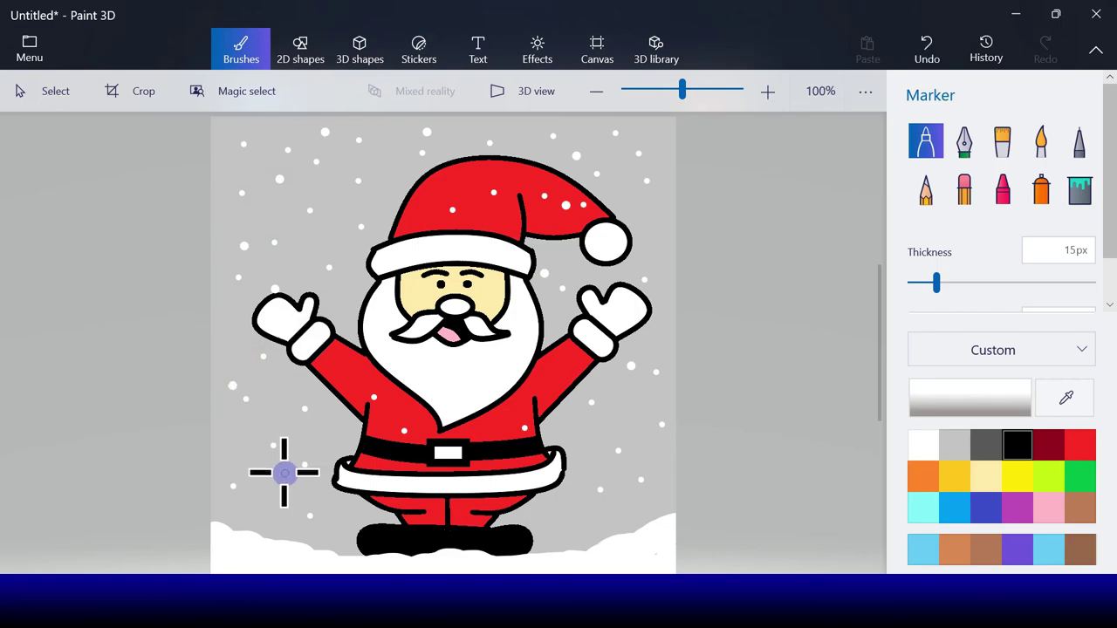
{"action": "left_click", "coordinate": [328, 503]}
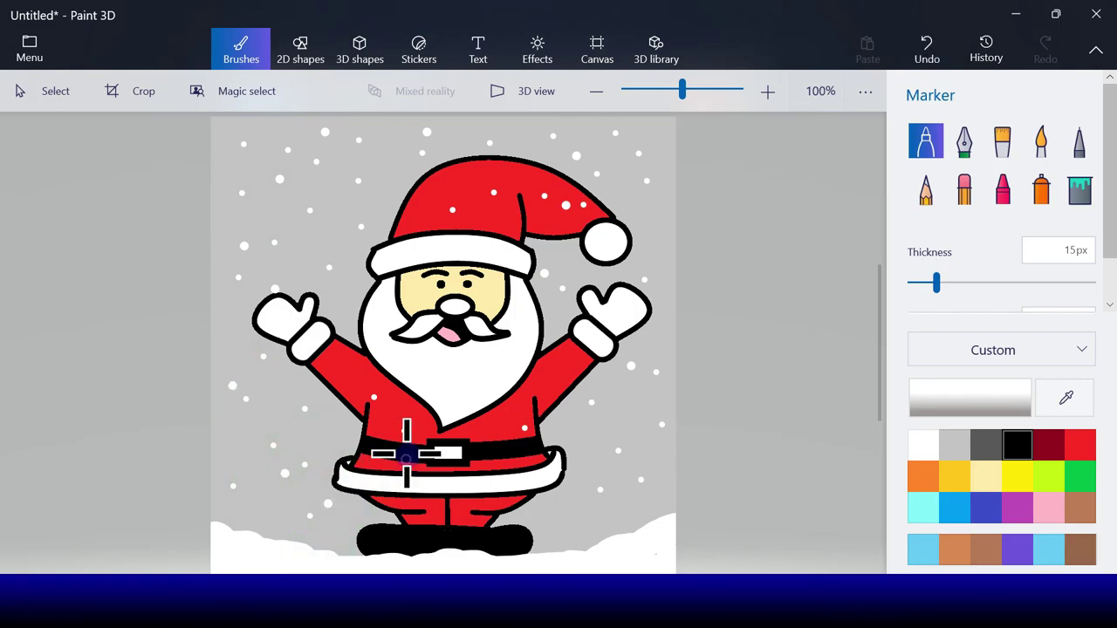
Dot 15 px white snowflakes on the coat's chest, belt and shoes, in the lower-left background and between the left mitten and beard
{"action": "left_click", "coordinate": [404, 431]}
{"action": "left_click", "coordinate": [403, 411]}
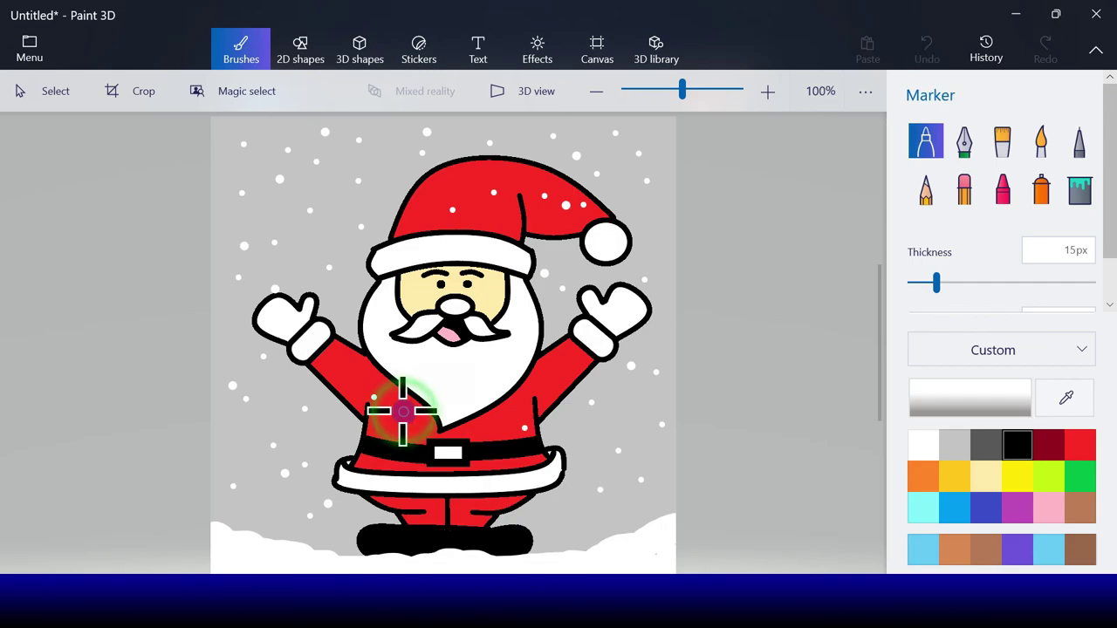
{"action": "left_click", "coordinate": [501, 454]}
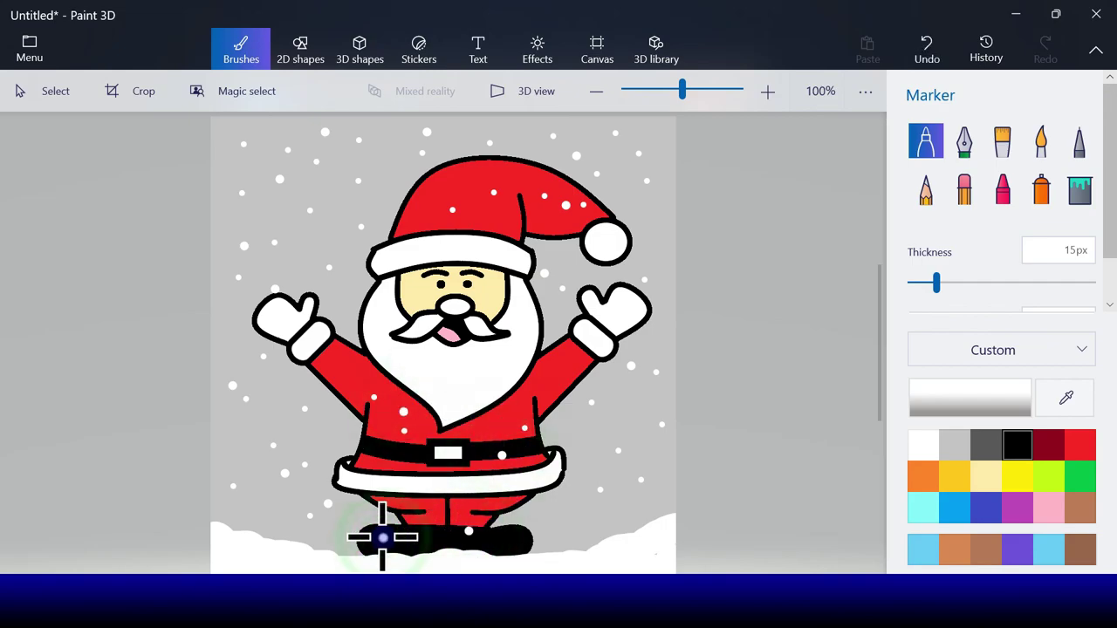
{"action": "left_click", "coordinate": [267, 511]}
{"action": "left_click", "coordinate": [239, 461]}
{"action": "left_click", "coordinate": [348, 303]}
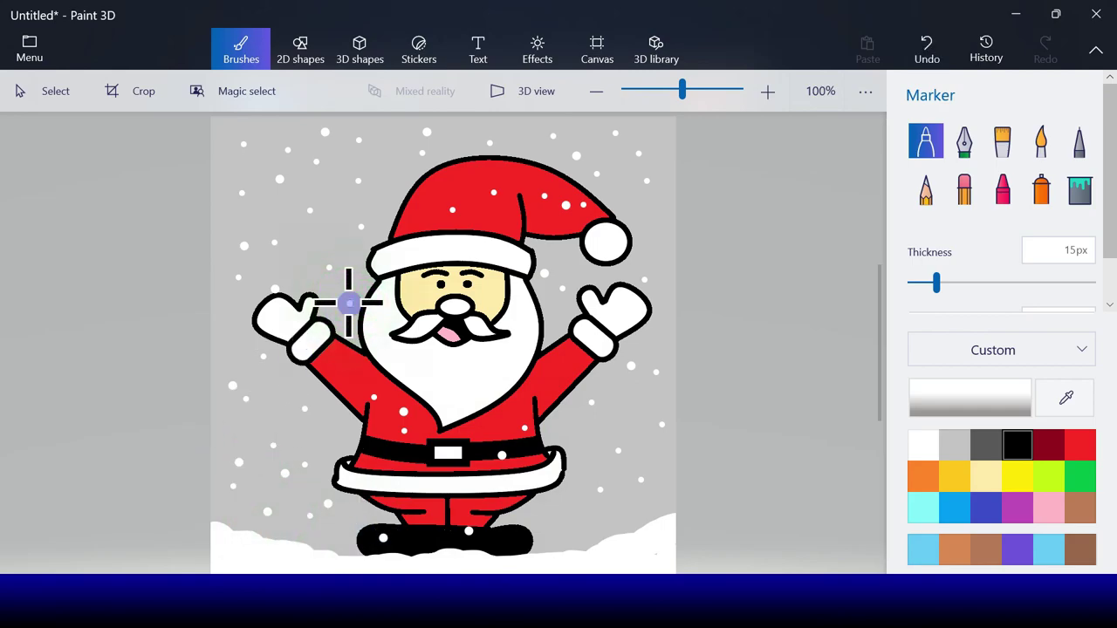
Dot 15 px white snowflakes over the background right of Santa, on the right sleeve and around the hat's pompom
{"action": "left_click", "coordinate": [573, 530]}
{"action": "left_click", "coordinate": [572, 441]}
{"action": "left_click", "coordinate": [564, 351]}
{"action": "left_click", "coordinate": [616, 397]}
{"action": "left_click", "coordinate": [618, 450]}
{"action": "left_click", "coordinate": [640, 479]}
{"action": "left_click", "coordinate": [619, 520]}
{"action": "left_click", "coordinate": [661, 219]}
{"action": "left_click", "coordinate": [572, 254]}
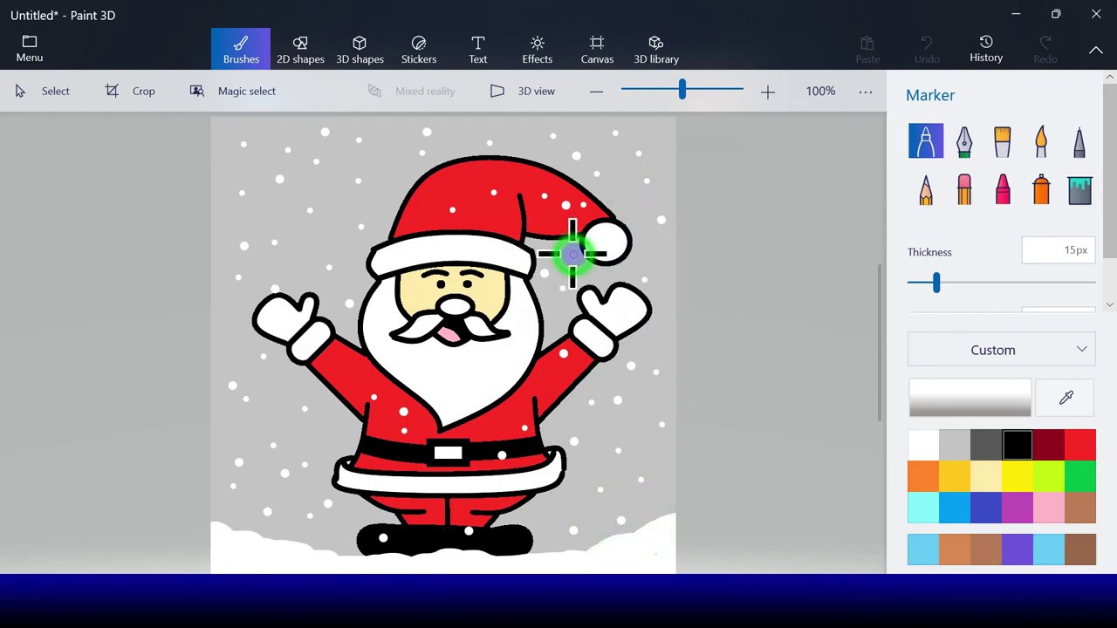
Dot 15 px white snowflakes on the left sleeve, around the left mitten, on the hat and along the canvas's upper edge
{"action": "left_click", "coordinate": [981, 431]}
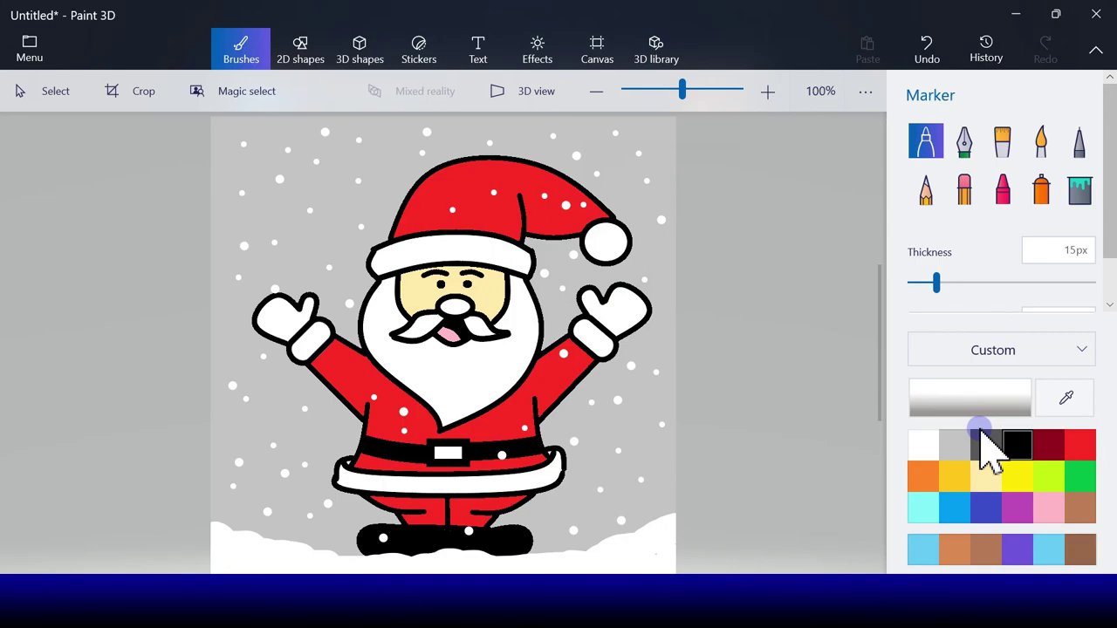
{"action": "left_click", "coordinate": [346, 366]}
{"action": "left_click", "coordinate": [277, 374]}
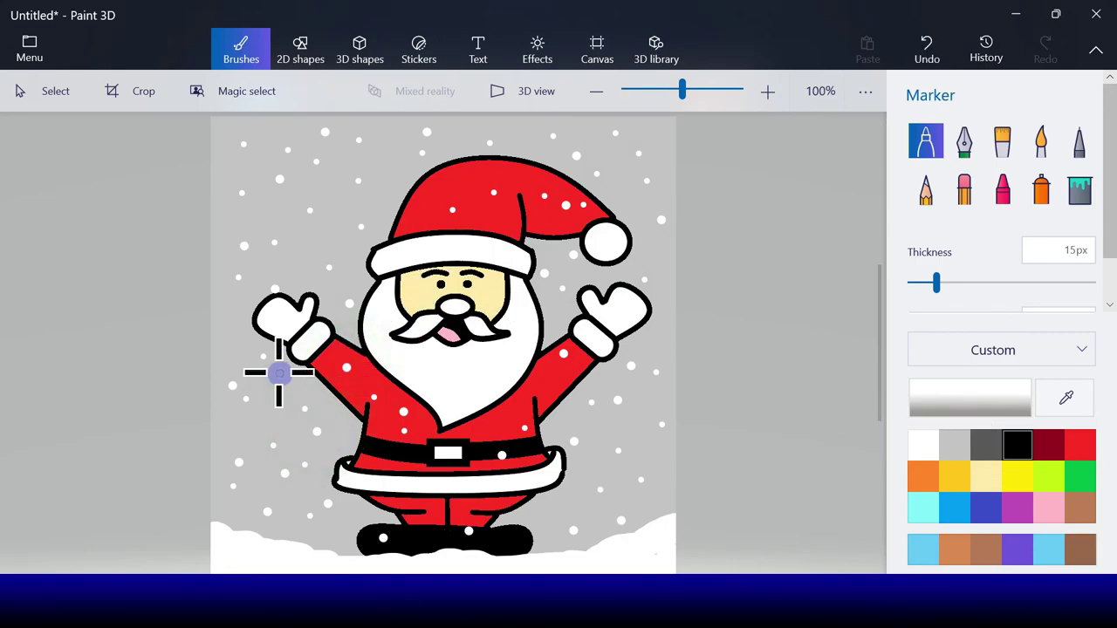
{"action": "left_click", "coordinate": [232, 334]}
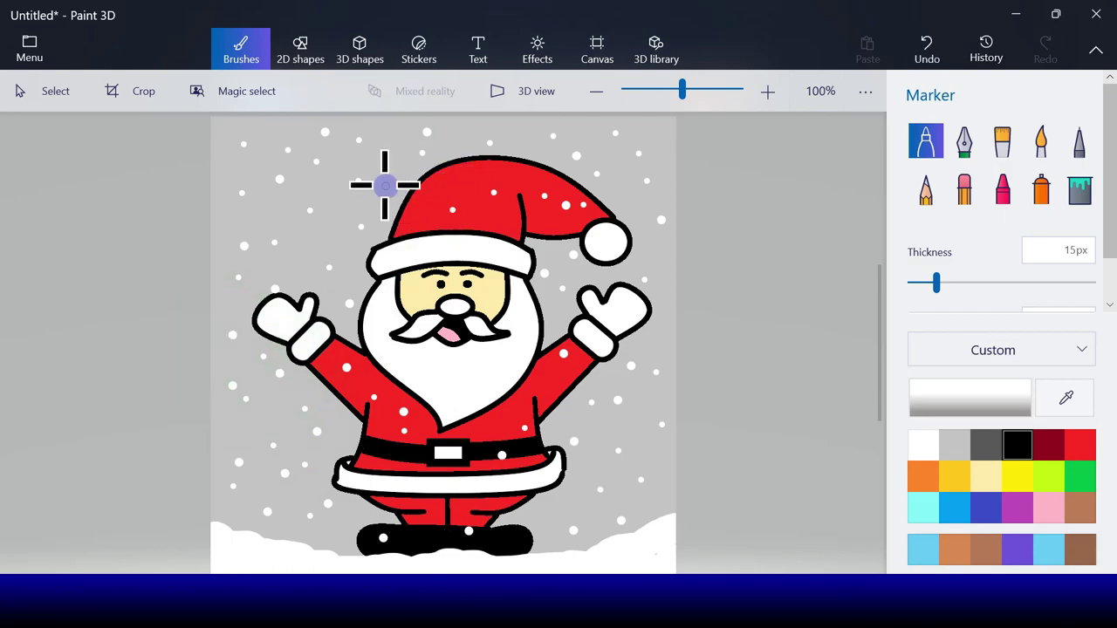
{"action": "left_click", "coordinate": [396, 133]}
{"action": "left_click", "coordinate": [463, 180]}
{"action": "left_click", "coordinate": [396, 157]}
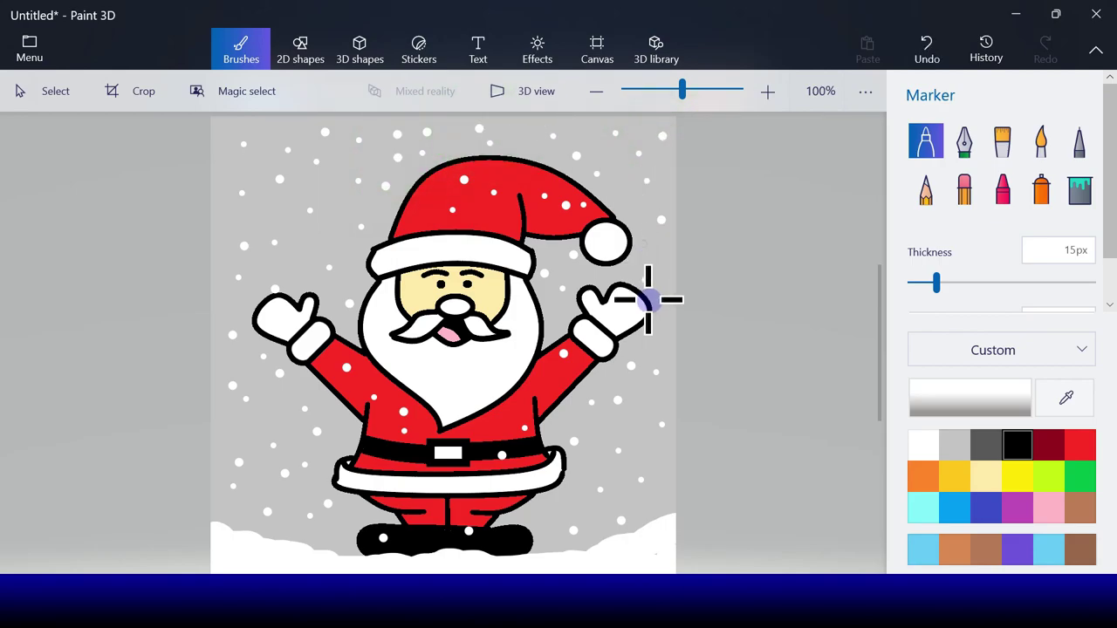
Finish the snowfall with 15 px white dots right of the coat, on the right sleeve, beside the shoes and near the upper edge
{"action": "left_click", "coordinate": [638, 442]}
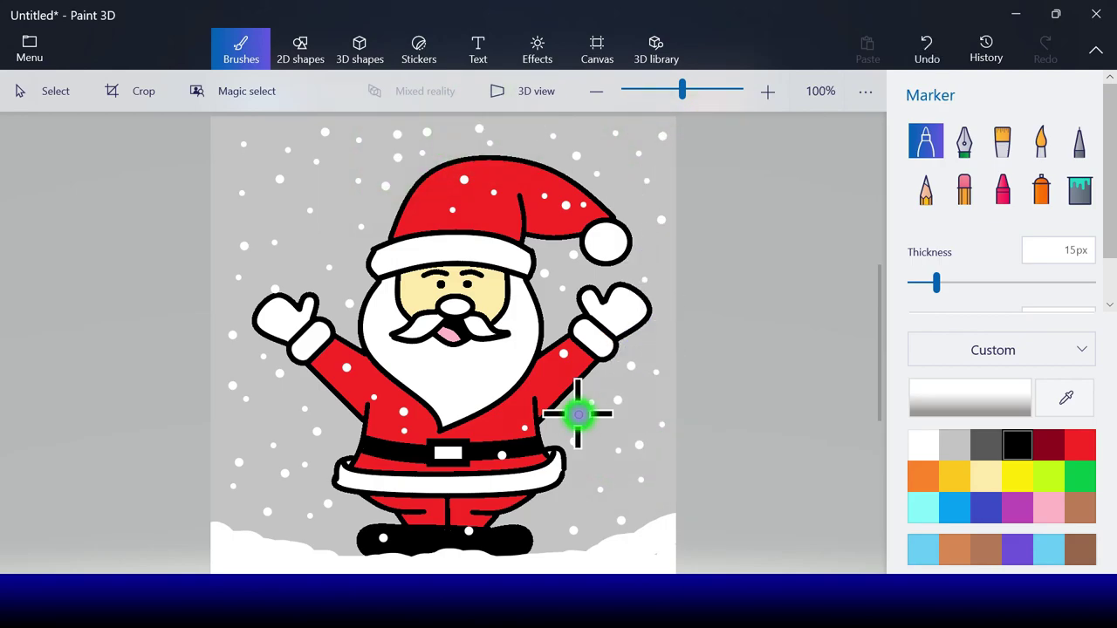
{"action": "left_click", "coordinate": [551, 374]}
{"action": "left_click", "coordinate": [542, 526]}
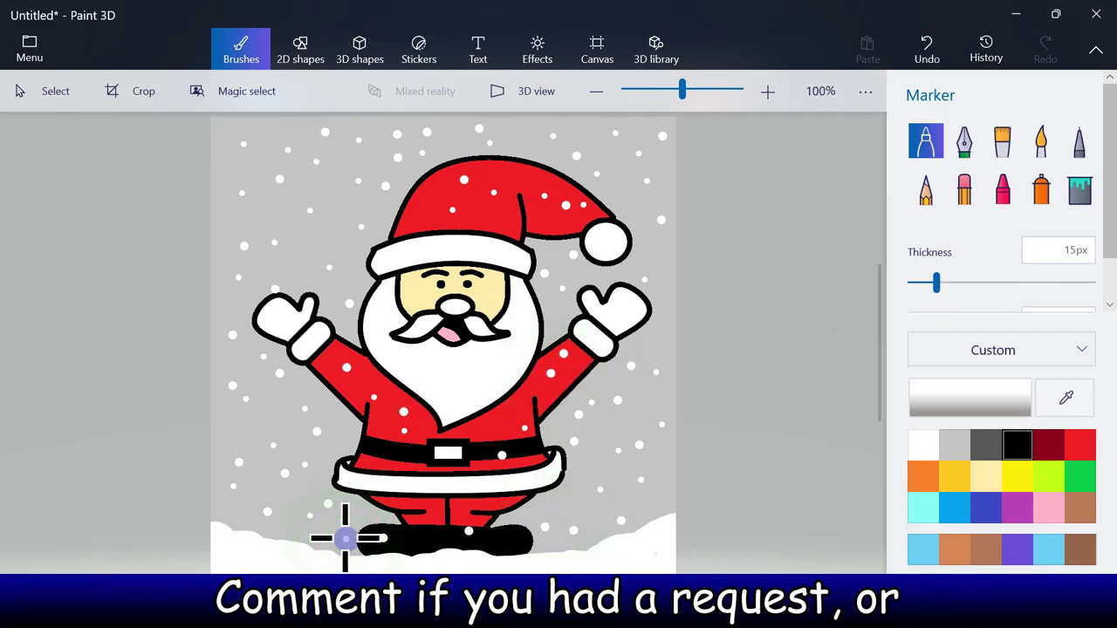
{"action": "left_click", "coordinate": [320, 132]}
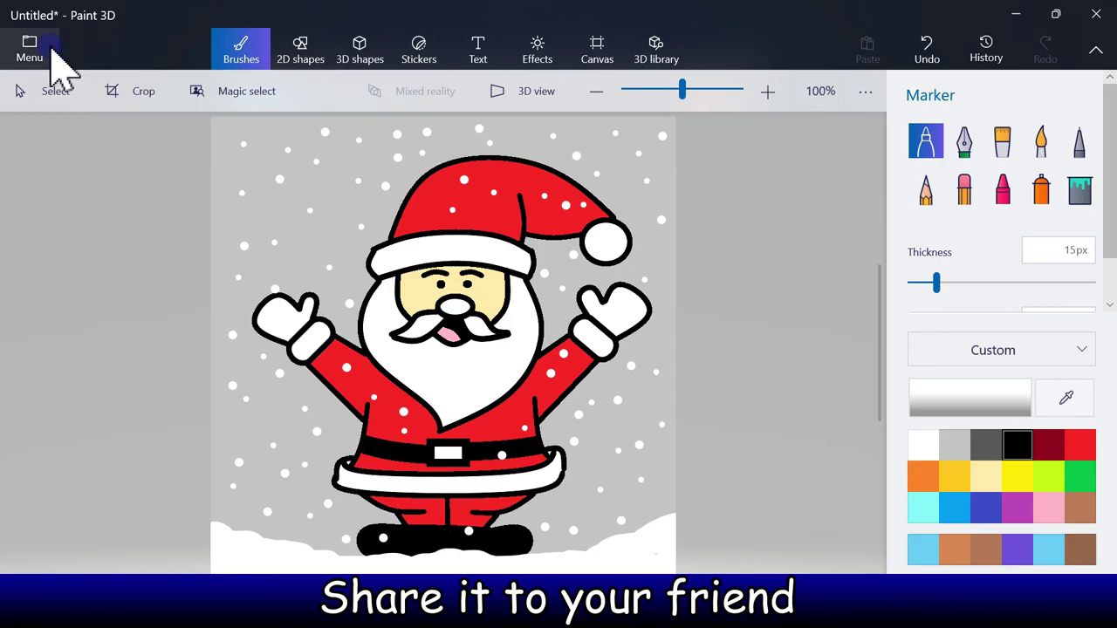